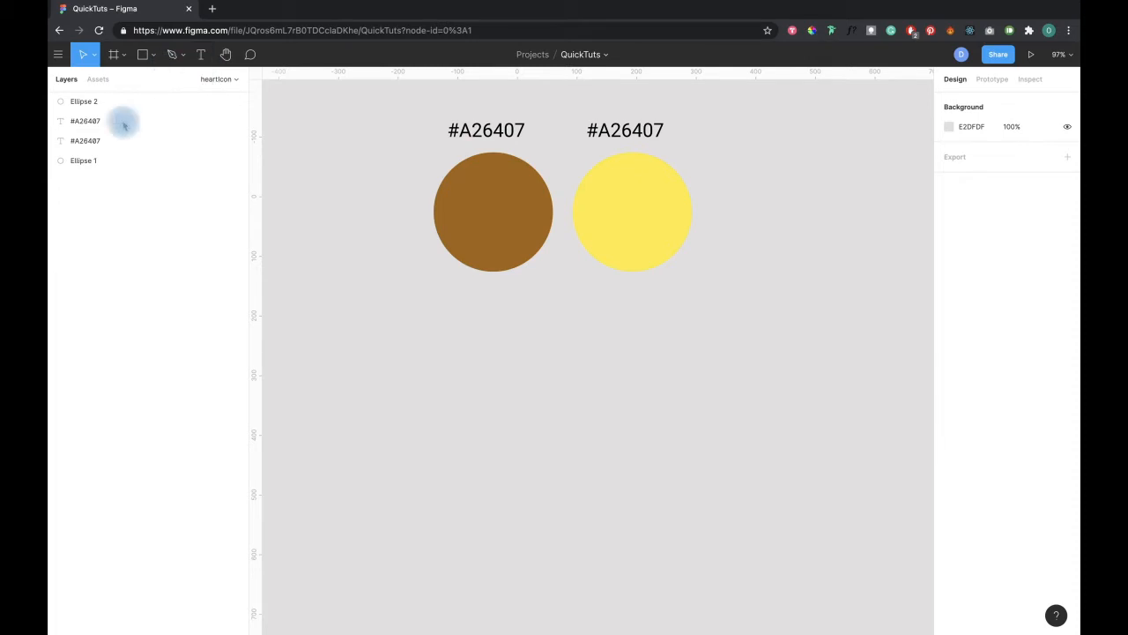
Step: Examine the file's page list, its ellipse and text layers, and the two colour swatches with their hex labels
{"action": "left_click", "coordinate": [231, 78]}
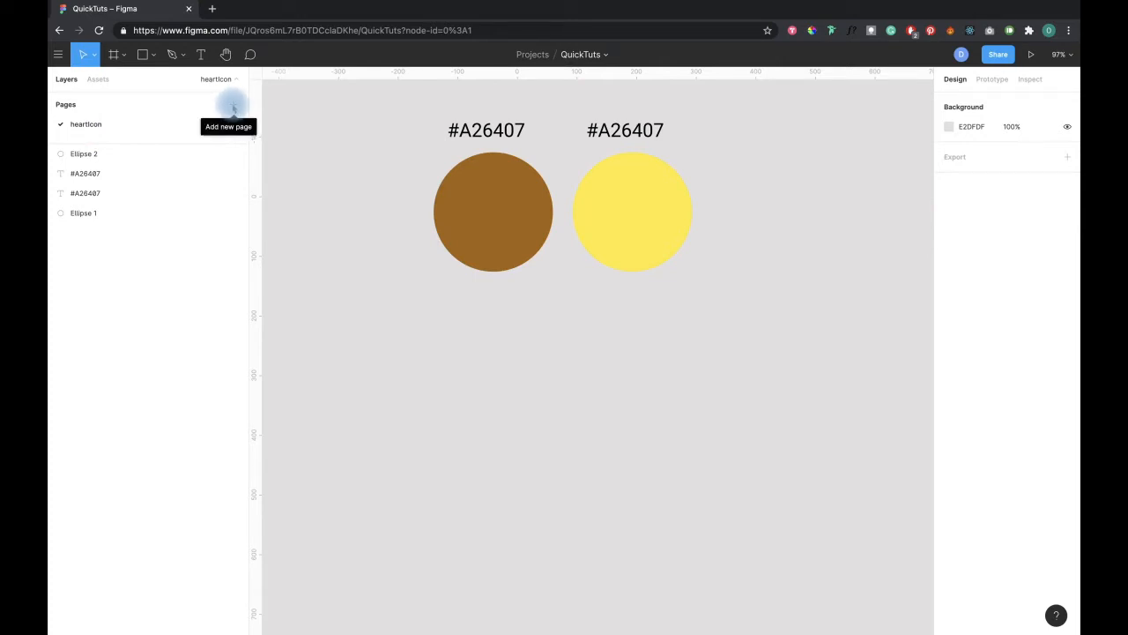
{"action": "left_click", "coordinate": [81, 156]}
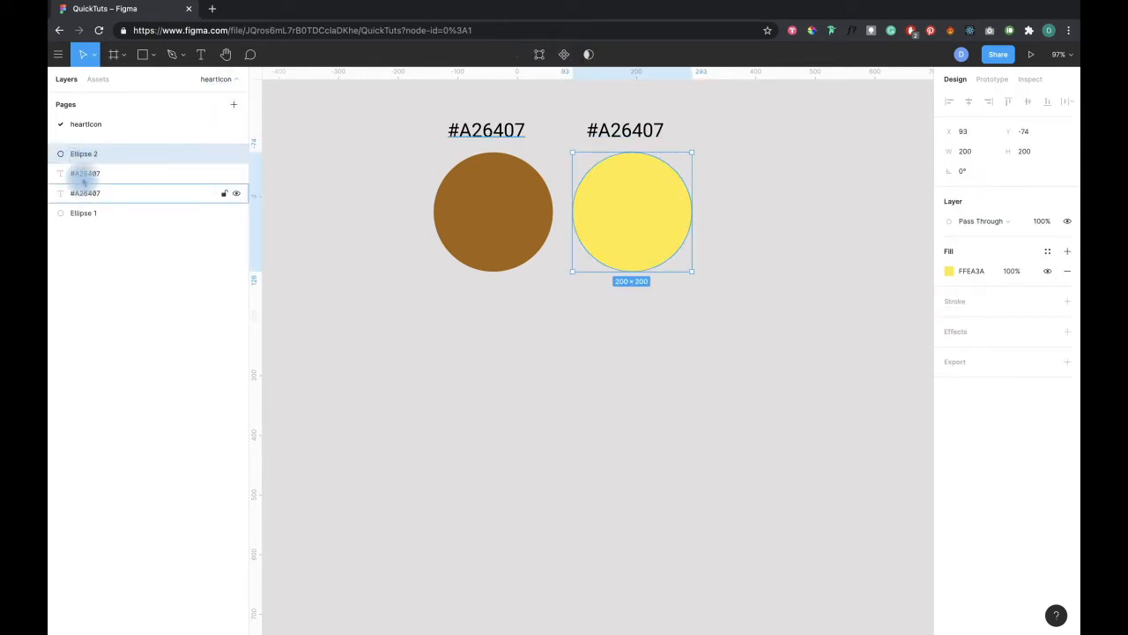
{"action": "left_click", "coordinate": [82, 174]}
{"action": "left_click", "coordinate": [82, 193]}
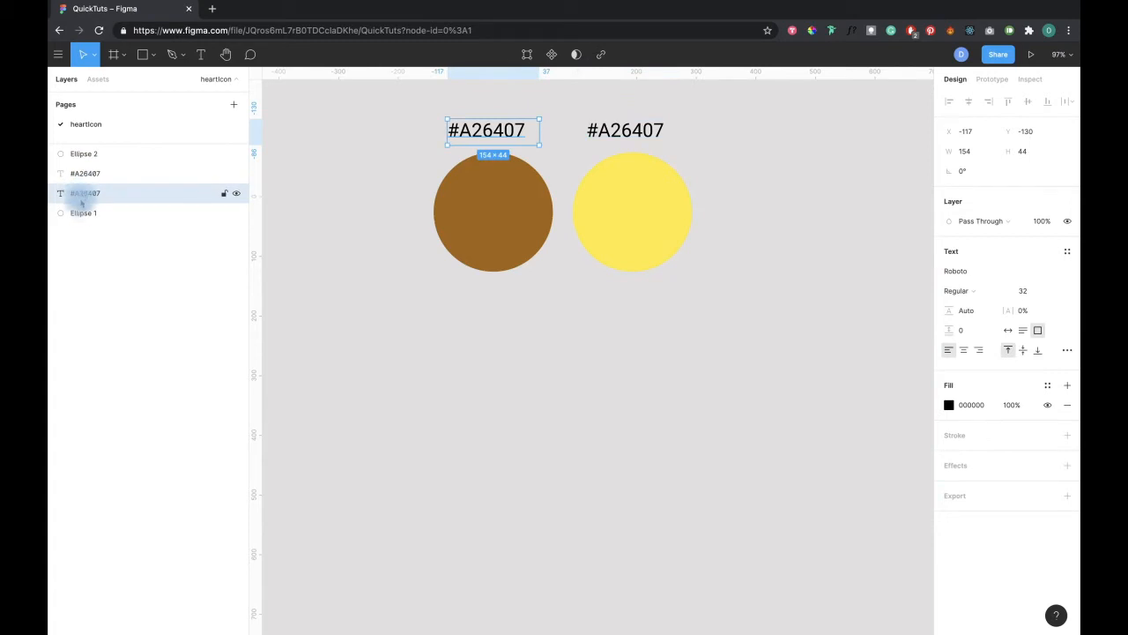
{"action": "left_click", "coordinate": [81, 212]}
{"action": "left_click", "coordinate": [81, 155]}
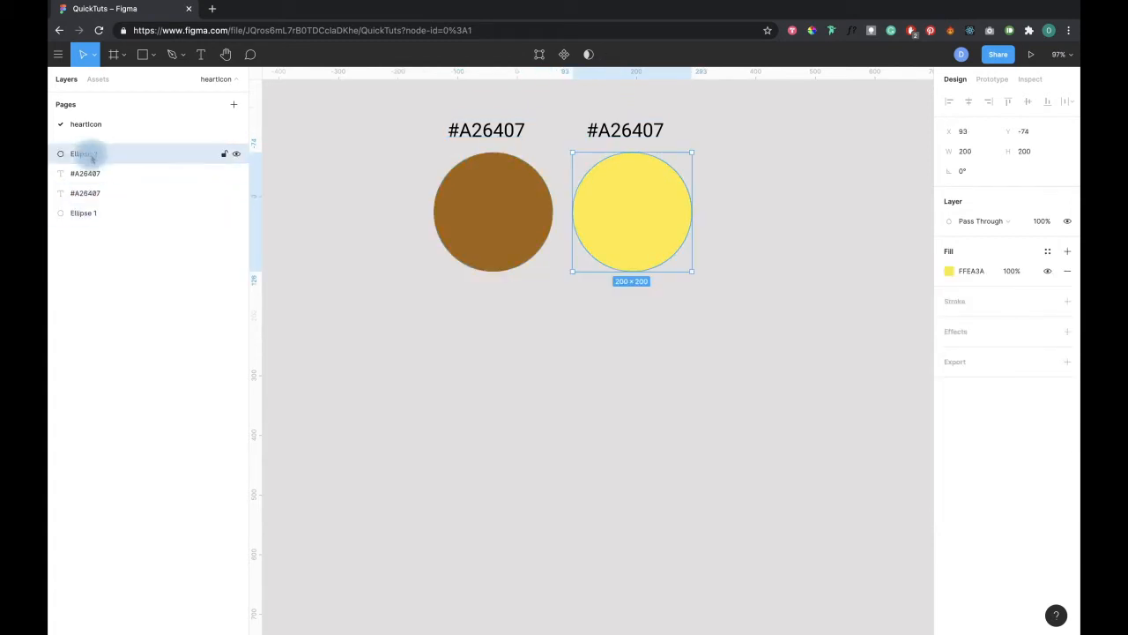
{"action": "left_click", "coordinate": [84, 175]}
{"action": "scroll", "coordinate": [317, 218], "scroll_direction": "up", "scroll_amount": 5}
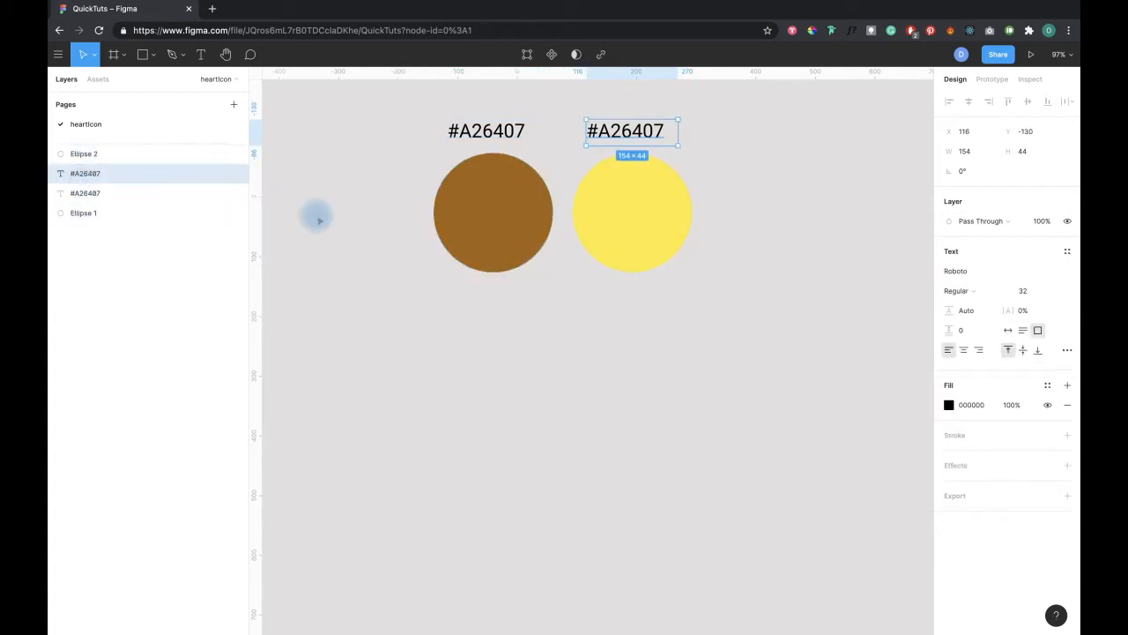
{"action": "right_click", "coordinate": [317, 219]}
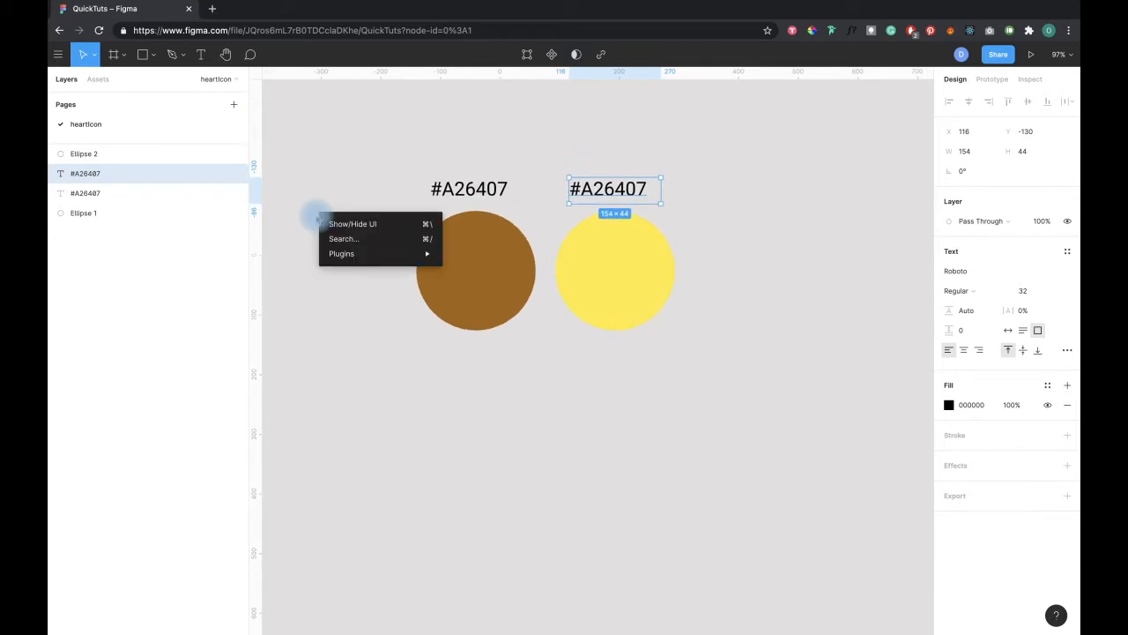
{"action": "left_click", "coordinate": [312, 169]}
{"action": "left_click", "coordinate": [312, 169]}
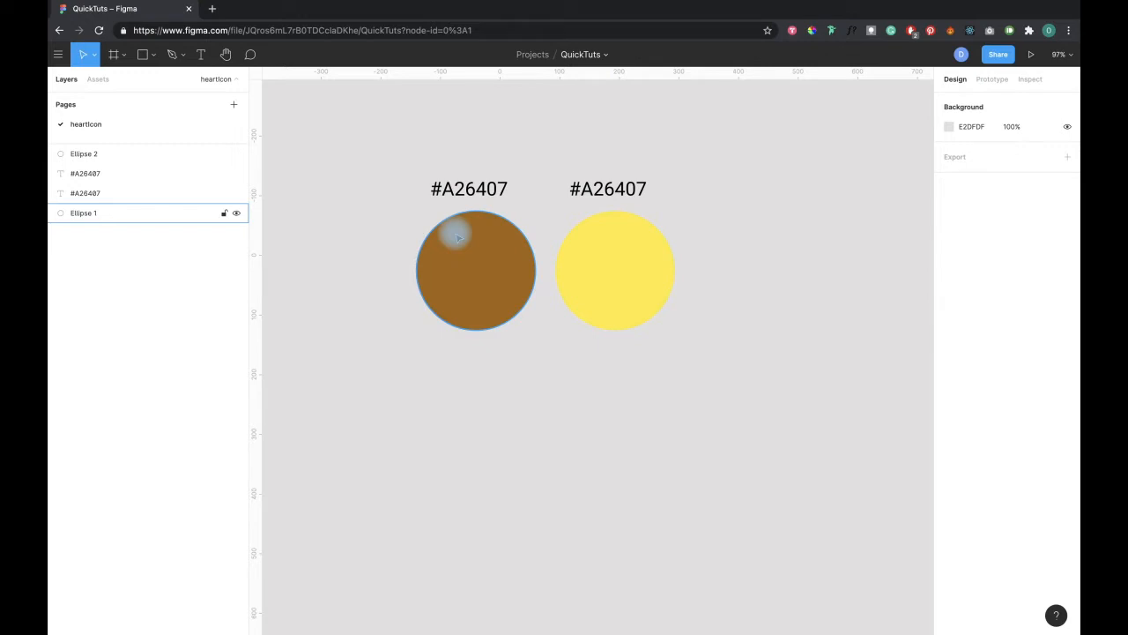
{"action": "left_click", "coordinate": [453, 188]}
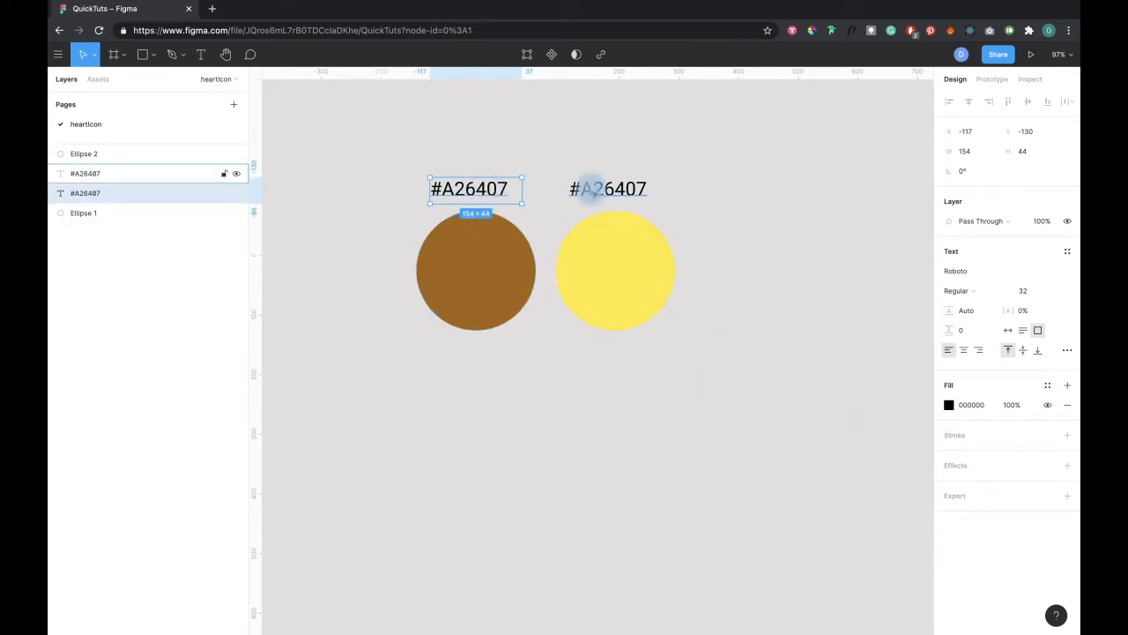
{"action": "left_click", "coordinate": [586, 187]}
{"action": "left_click", "coordinate": [617, 360]}
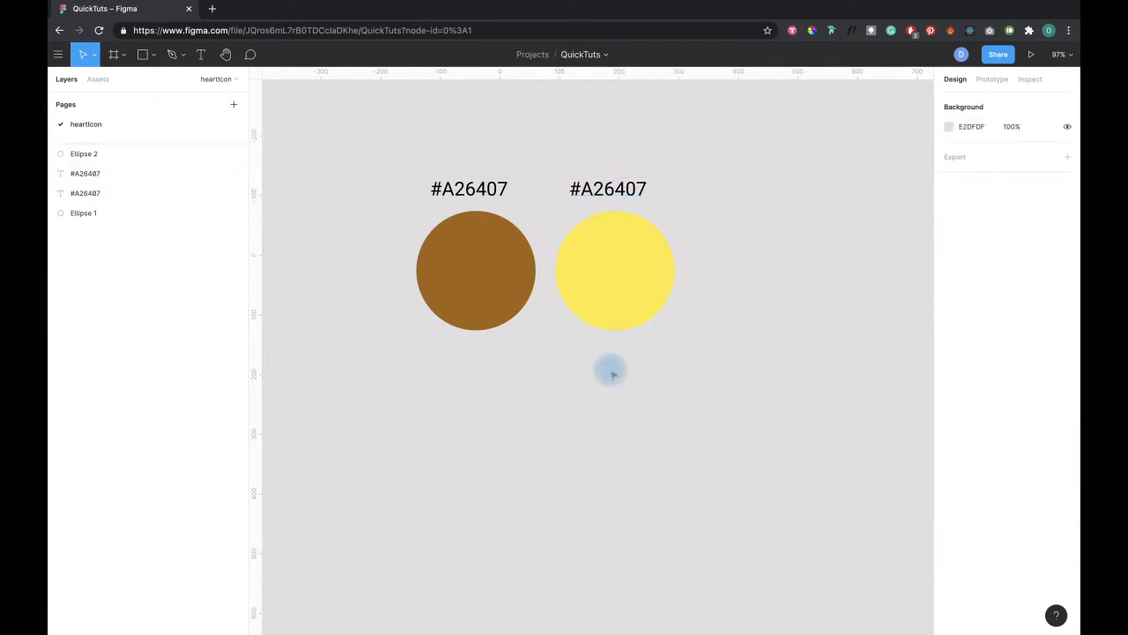
{"action": "scroll", "coordinate": [610, 370], "scroll_direction": "down", "scroll_amount": 3}
{"action": "scroll", "coordinate": [610, 371], "scroll_direction": "left", "scroll_amount": 2}
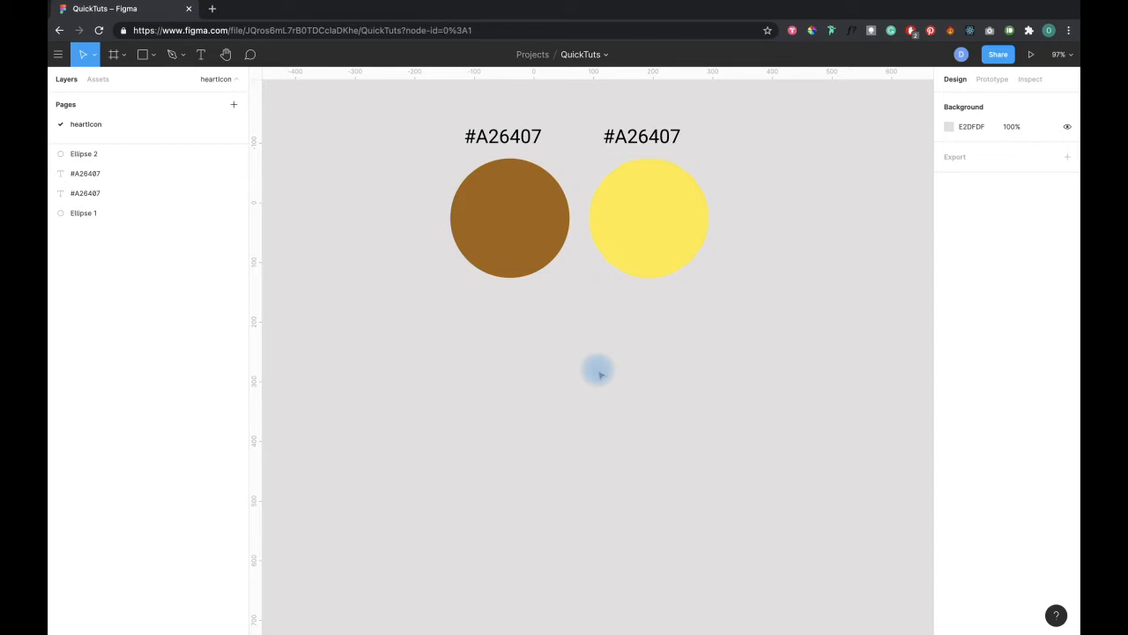
Step: Draw a circle about 308 × 308 with the Ellipse tool, centred below the two colour swatches
{"action": "left_click", "coordinate": [154, 56]}
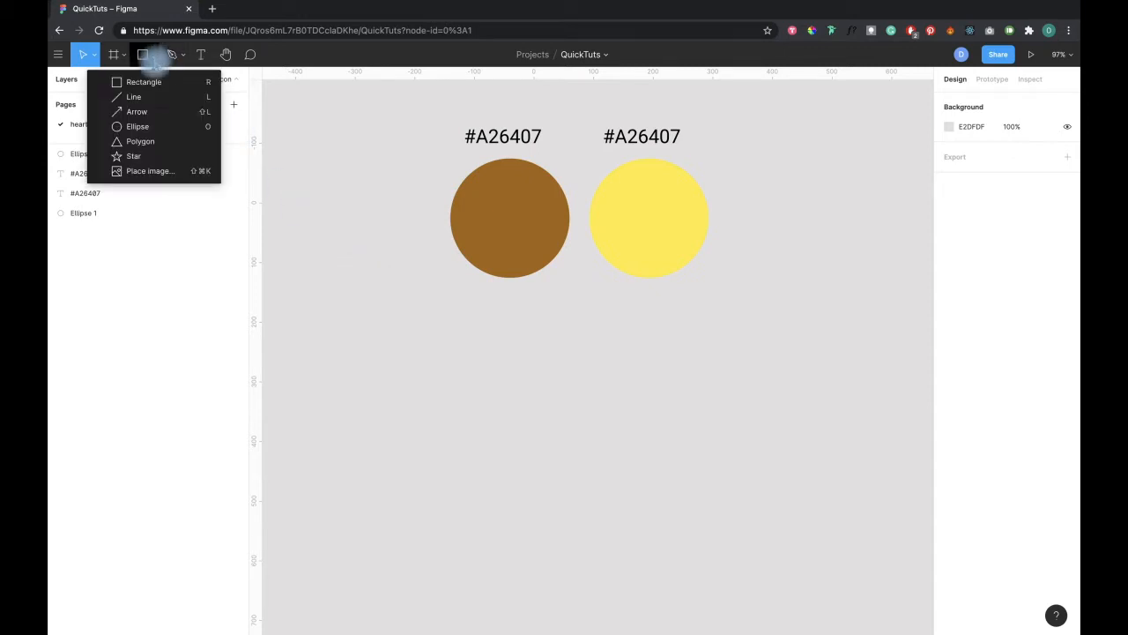
{"action": "left_click", "coordinate": [159, 124]}
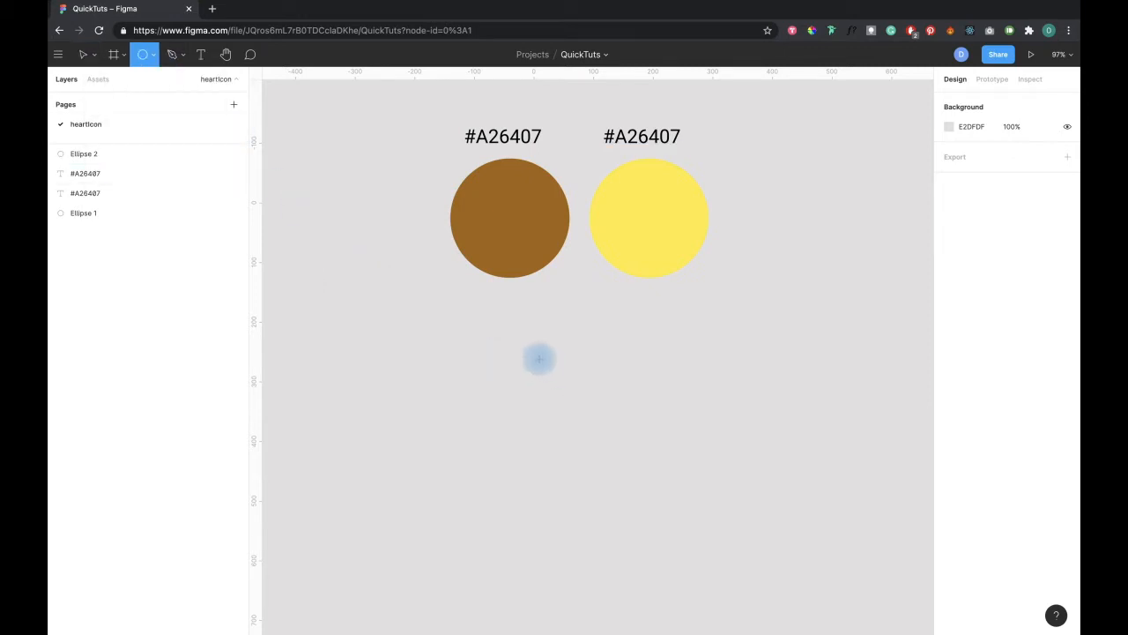
{"action": "left_click_drag", "start_coordinate": [504, 333], "coordinate": [615, 421]}
{"action": "mouse_move", "coordinate": [656, 458]}
{"action": "left_mouse_down"}
{"action": "mouse_move", "coordinate": [685, 484]}
{"action": "mouse_move", "coordinate": [671, 455]}
{"action": "mouse_move", "coordinate": [699, 456]}
{"action": "mouse_move", "coordinate": [712, 405]}
{"action": "mouse_move", "coordinate": [715, 446]}
{"action": "mouse_move", "coordinate": [650, 438]}
{"action": "mouse_move", "coordinate": [670, 463]}
{"action": "mouse_move", "coordinate": [637, 440]}
{"action": "mouse_move", "coordinate": [685, 484]}
{"action": "left_mouse_up"}
{"action": "left_click", "coordinate": [711, 492]}
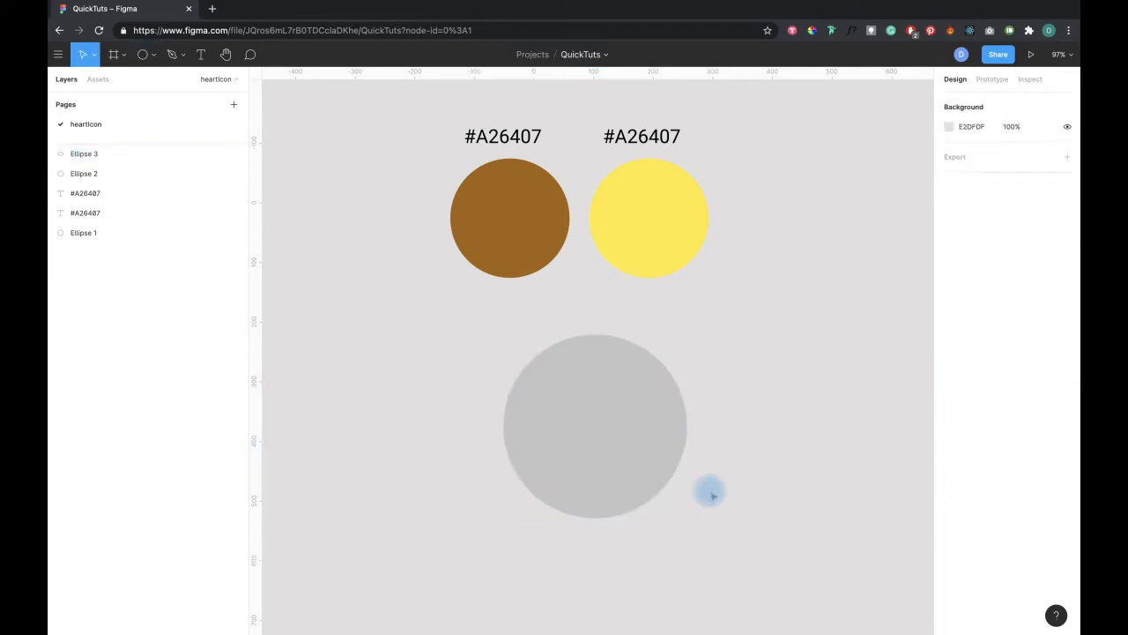
Step: Set the size of the large grey circle to 300 × 300
{"action": "left_click", "coordinate": [631, 469]}
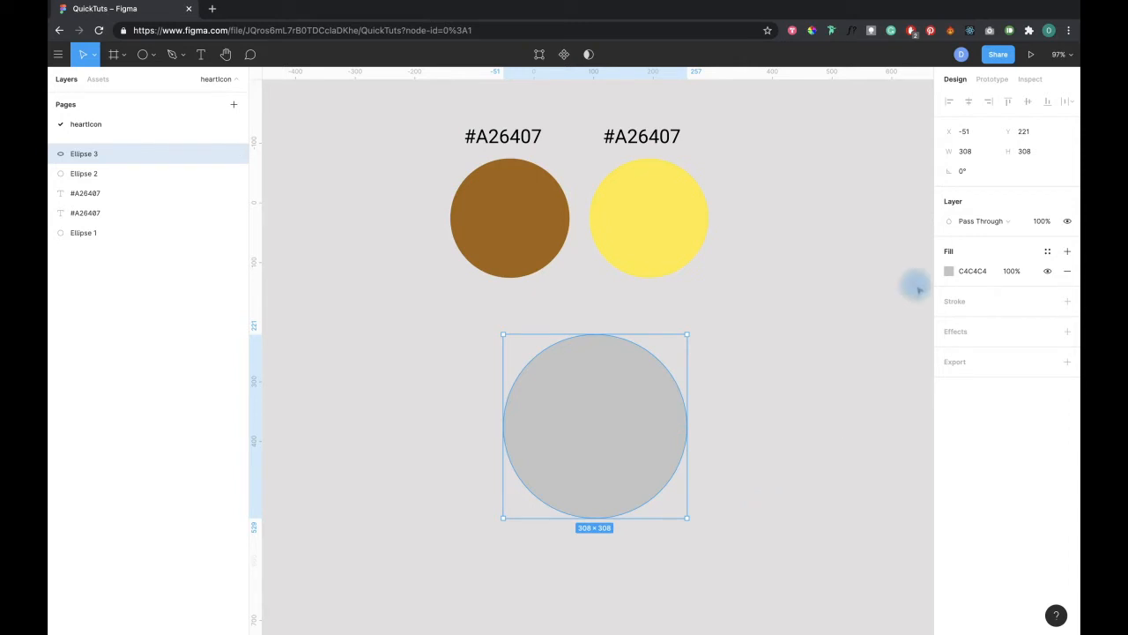
{"action": "left_click", "coordinate": [970, 155]}
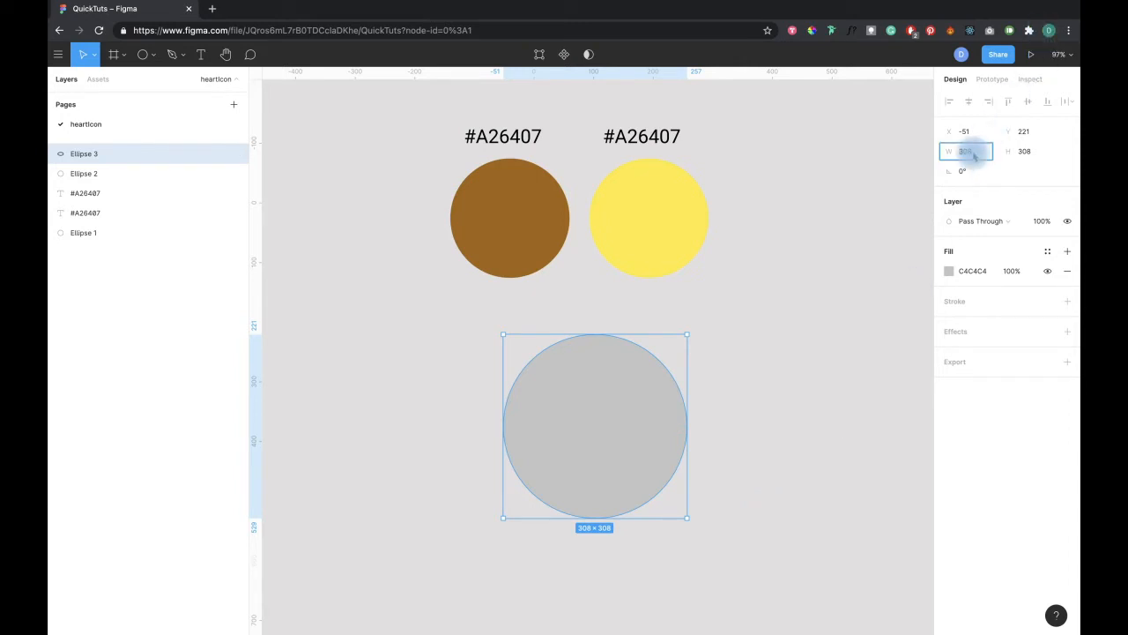
{"action": "key", "text": "Down"}
{"action": "key", "text": "Down"}
{"action": "key", "text": "Down"}
{"action": "key", "text": "Down"}
{"action": "left_click", "coordinate": [807, 352]}
{"action": "left_click", "coordinate": [584, 403]}
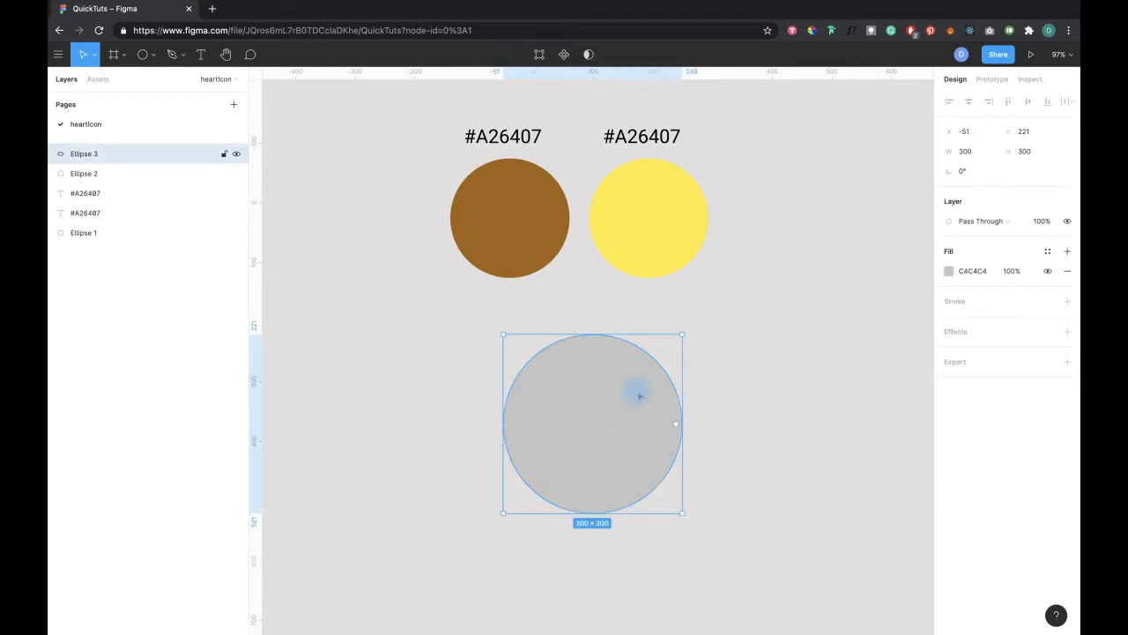
{"action": "left_click", "coordinate": [715, 388]}
Step: Fill the large circle with yellow FFEA3A, sampled from the yellow swatch with the eyedropper
{"action": "left_click", "coordinate": [601, 406]}
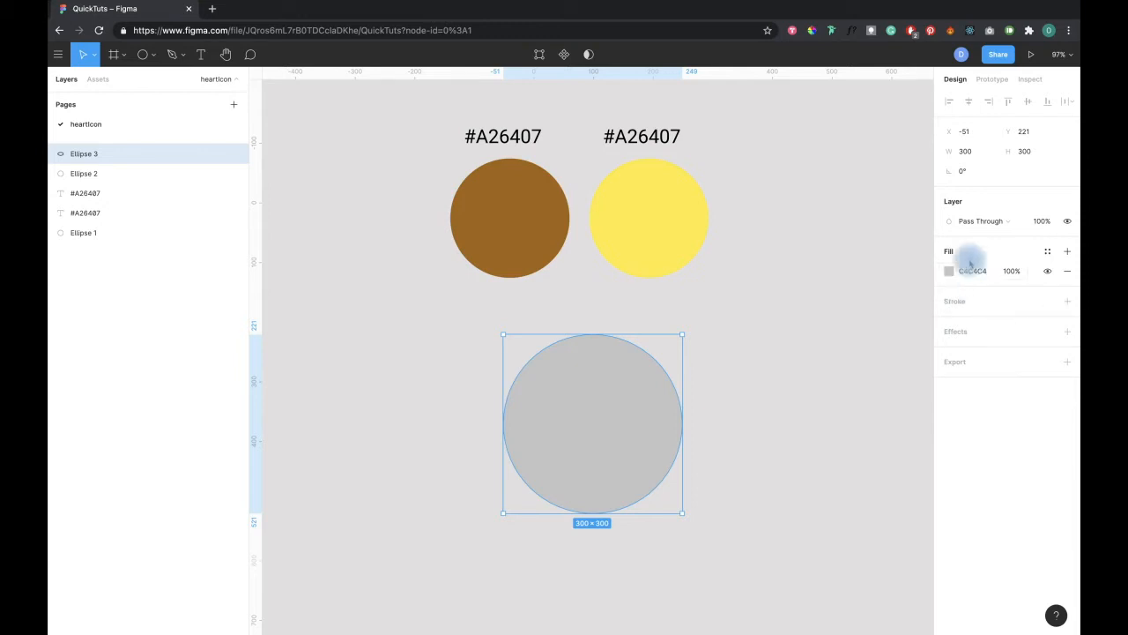
{"action": "left_click", "coordinate": [1066, 272]}
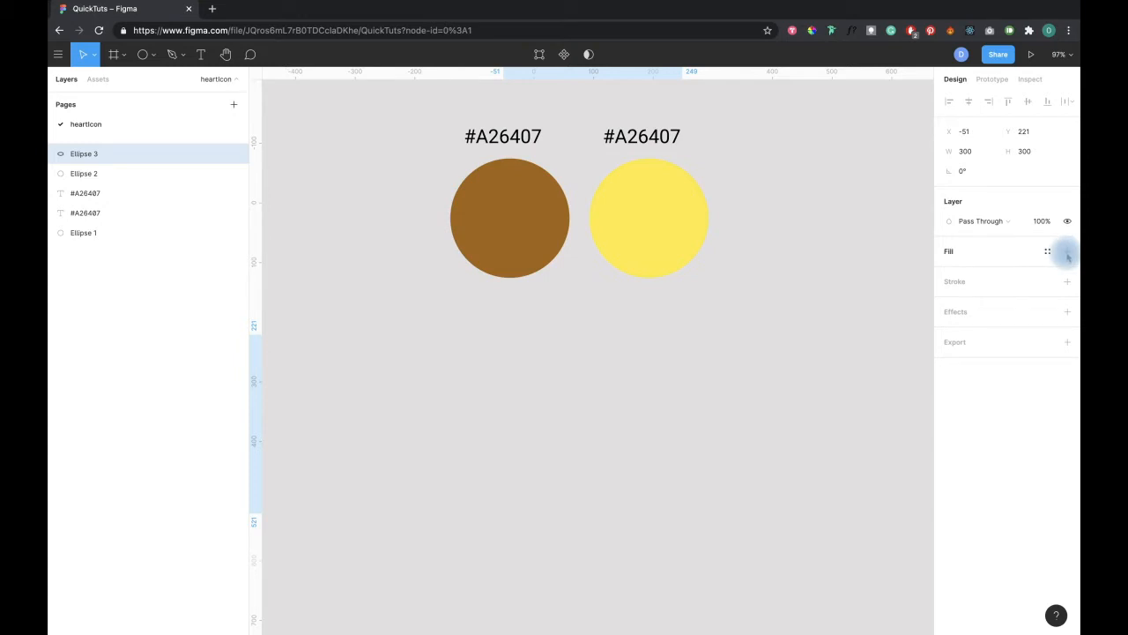
{"action": "left_click", "coordinate": [1067, 252]}
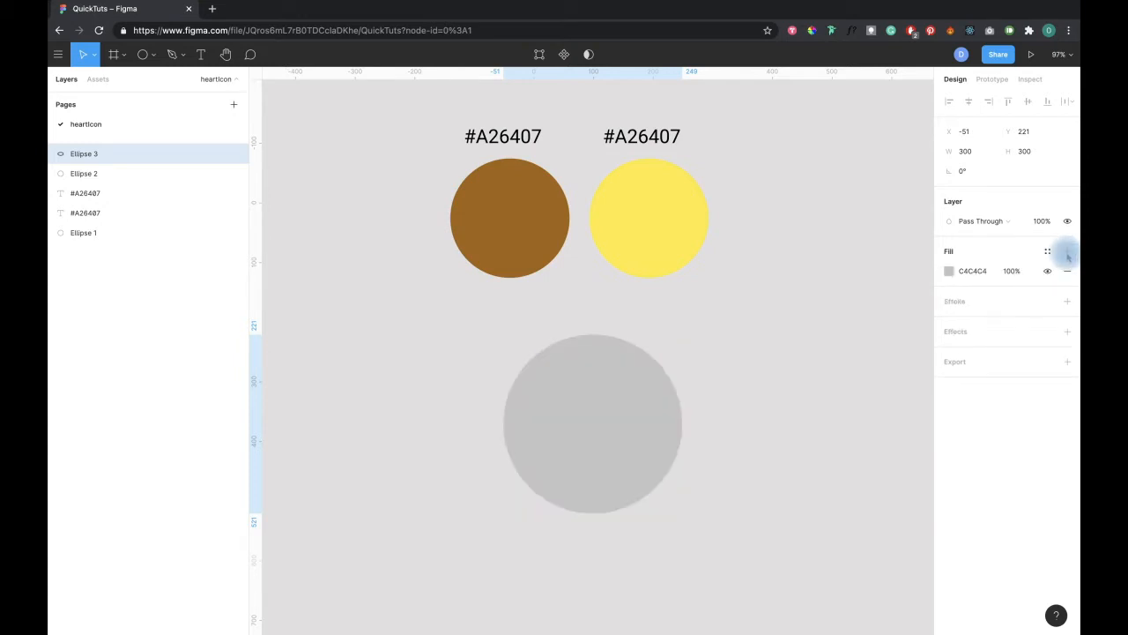
{"action": "left_click", "coordinate": [949, 273]}
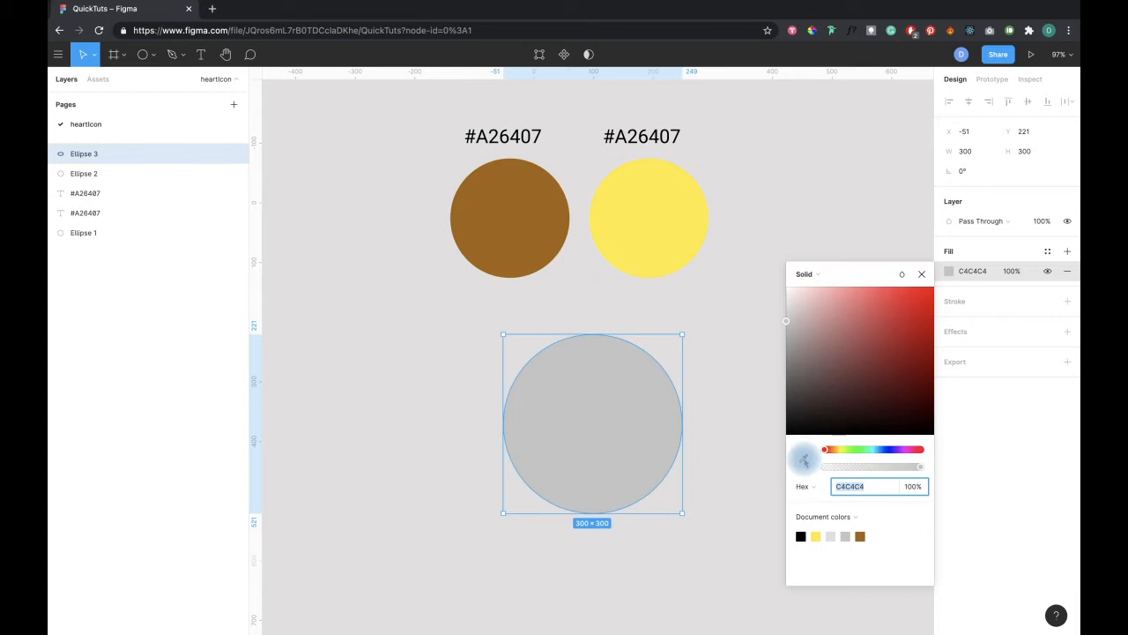
{"action": "left_click", "coordinate": [804, 457]}
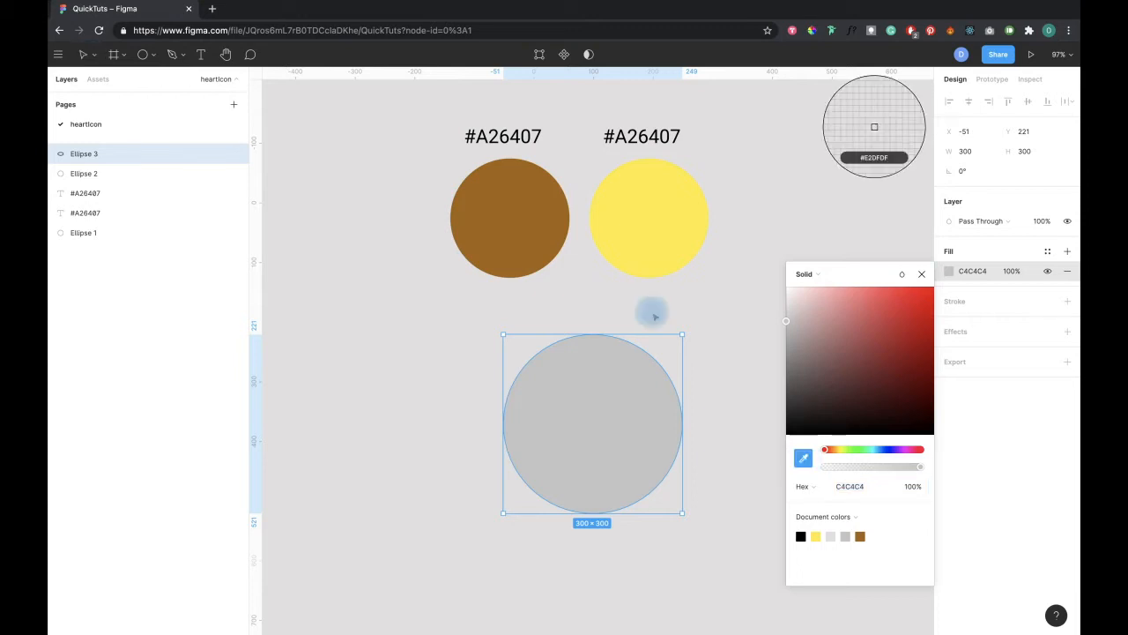
{"action": "left_click", "coordinate": [637, 227]}
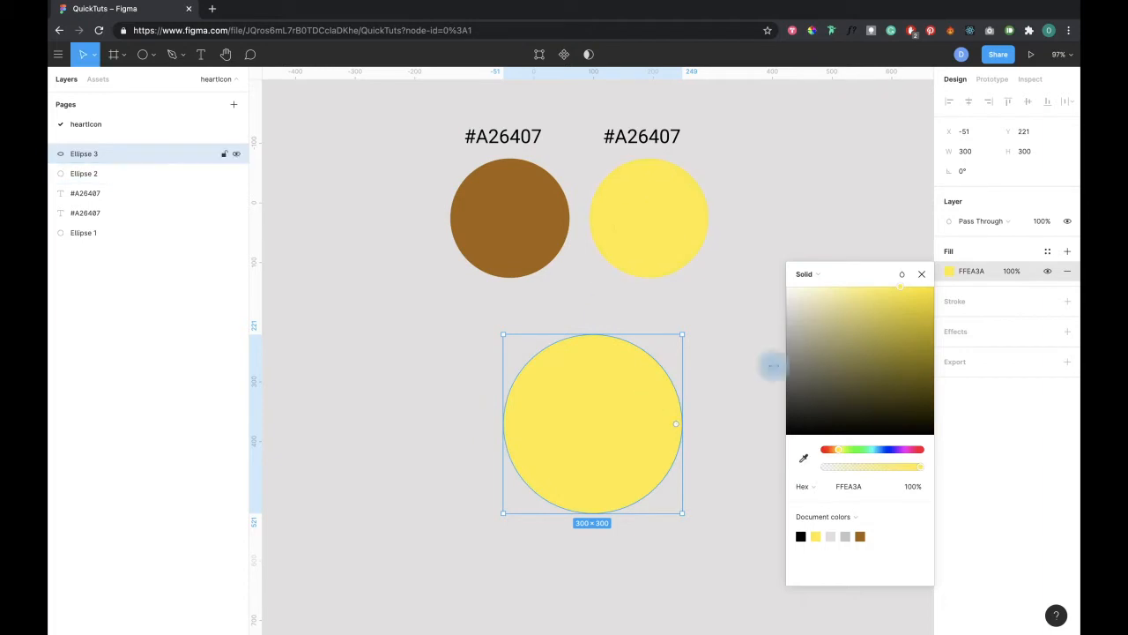
{"action": "left_click", "coordinate": [921, 273]}
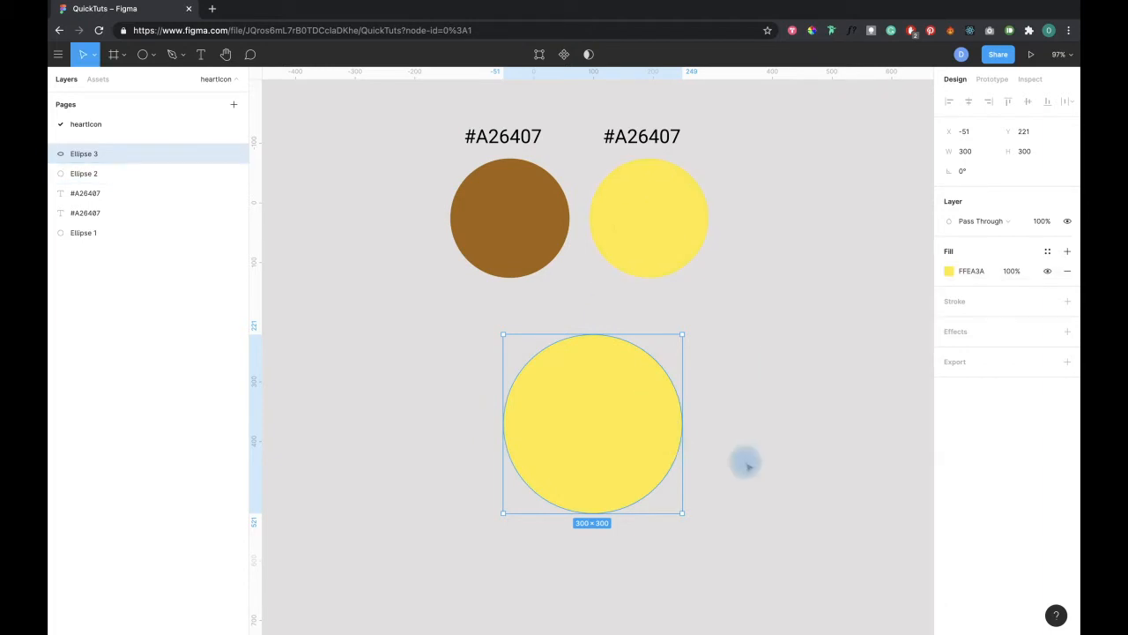
{"action": "left_click", "coordinate": [741, 462]}
{"action": "left_click", "coordinate": [606, 476]}
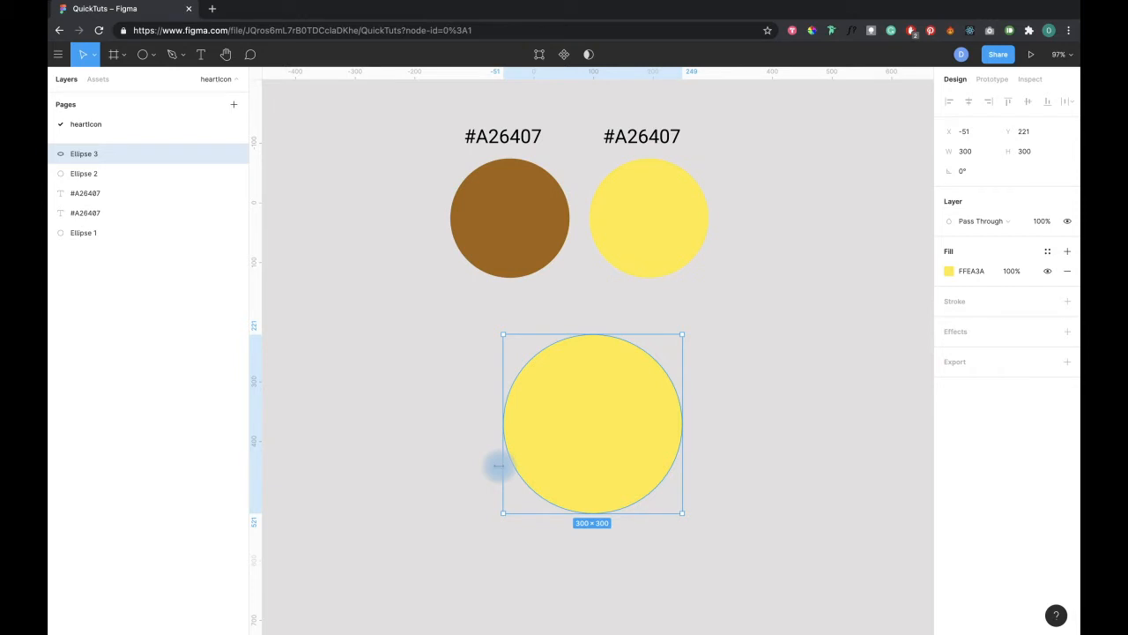
{"action": "left_click", "coordinate": [465, 460]}
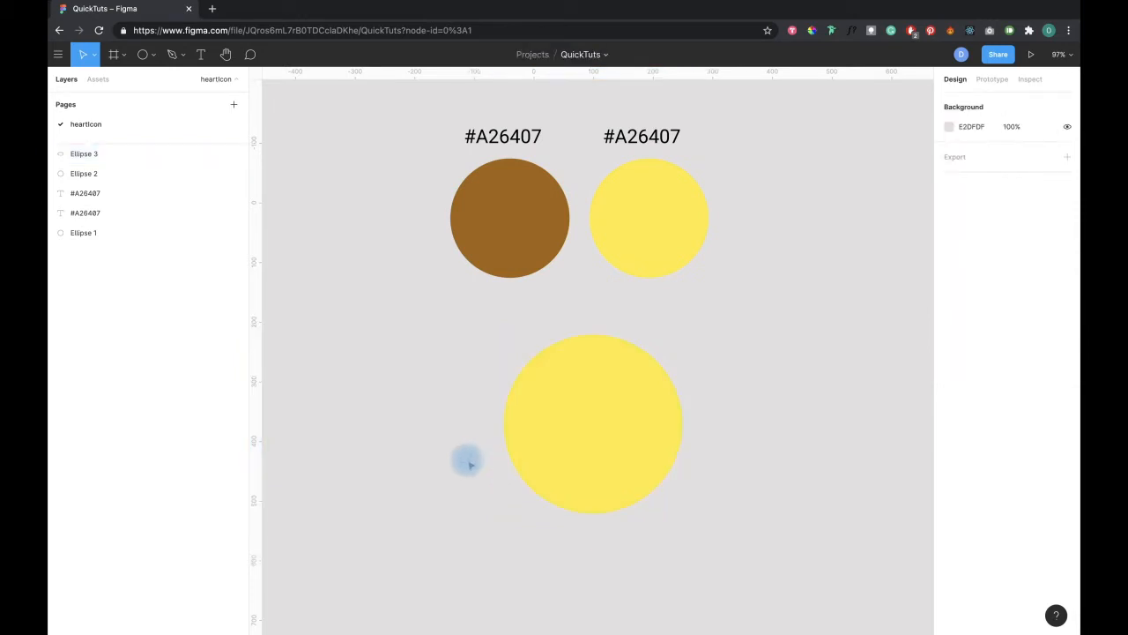
Step: Draw a small circle about 60 × 60 inside the large yellow circle, in its upper-left part, as an eye
{"action": "left_click", "coordinate": [151, 55]}
{"action": "left_click", "coordinate": [184, 150]}
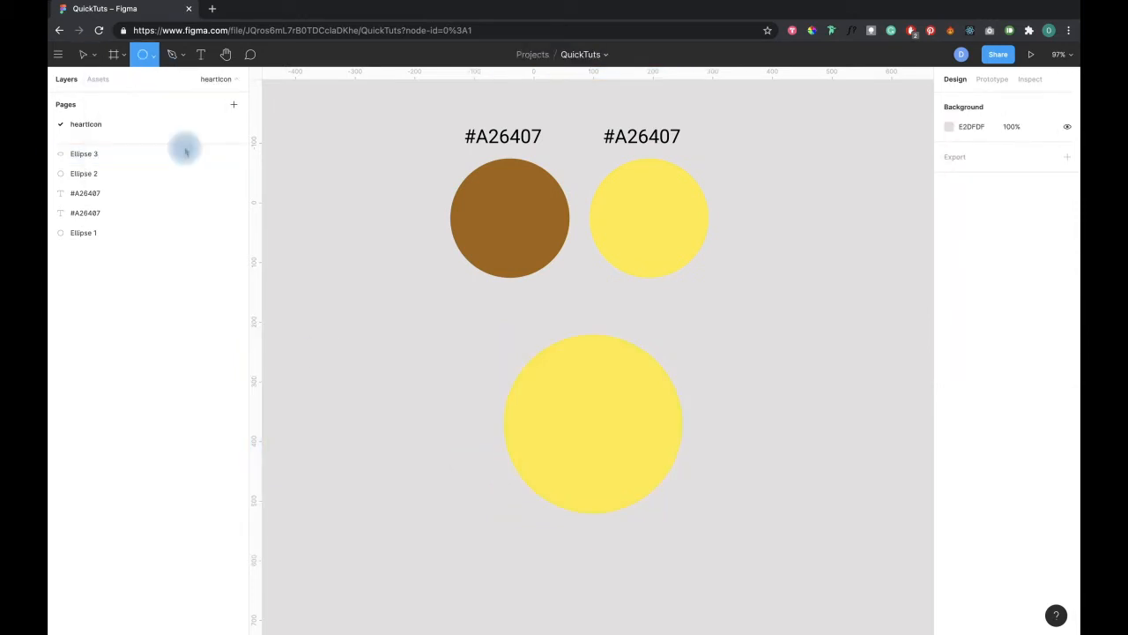
{"action": "left_click_drag", "start_coordinate": [373, 358], "coordinate": [569, 401]}
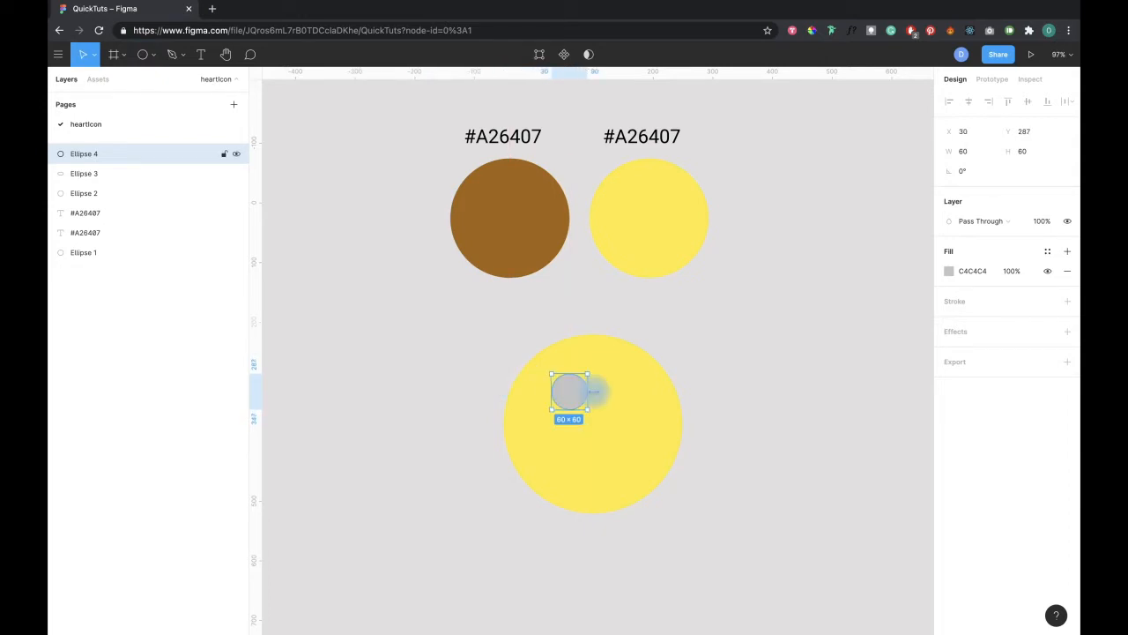
Step: Fill the small circle with brown A26407, sampled from the brown swatch with the eyedropper
{"action": "left_click", "coordinate": [949, 271]}
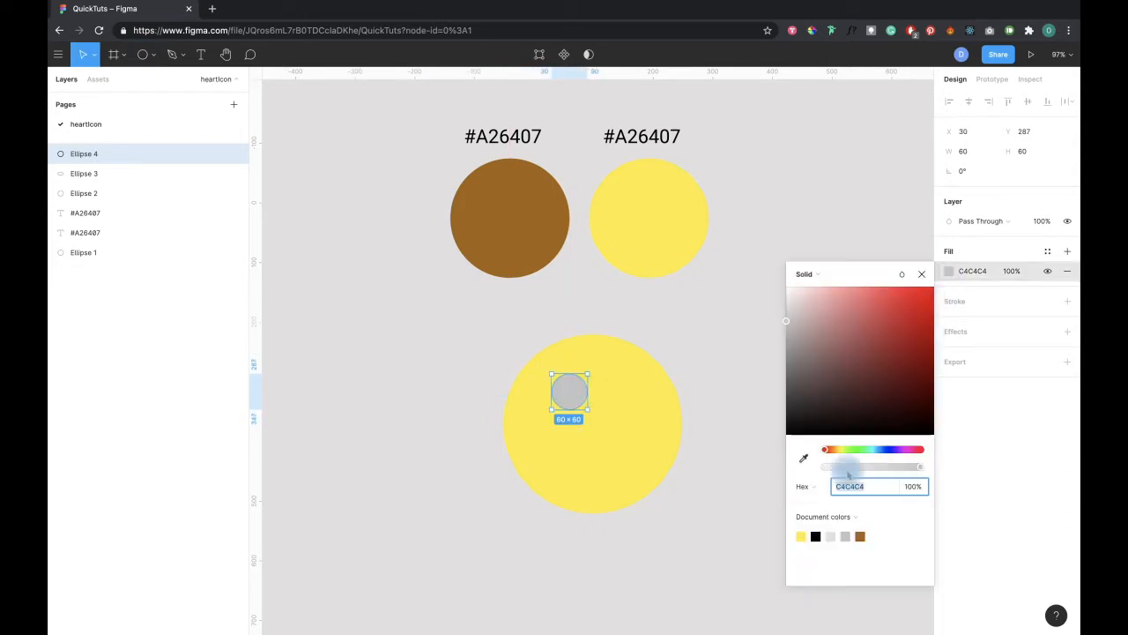
{"action": "left_click", "coordinate": [804, 459]}
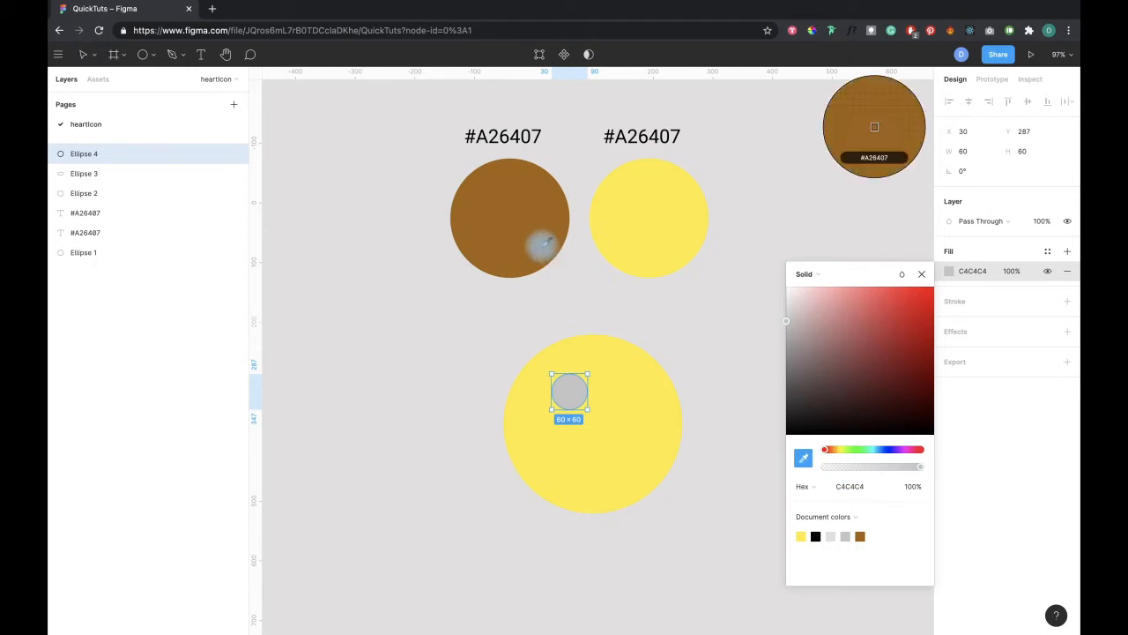
{"action": "left_click", "coordinate": [544, 243]}
{"action": "left_click", "coordinate": [922, 273]}
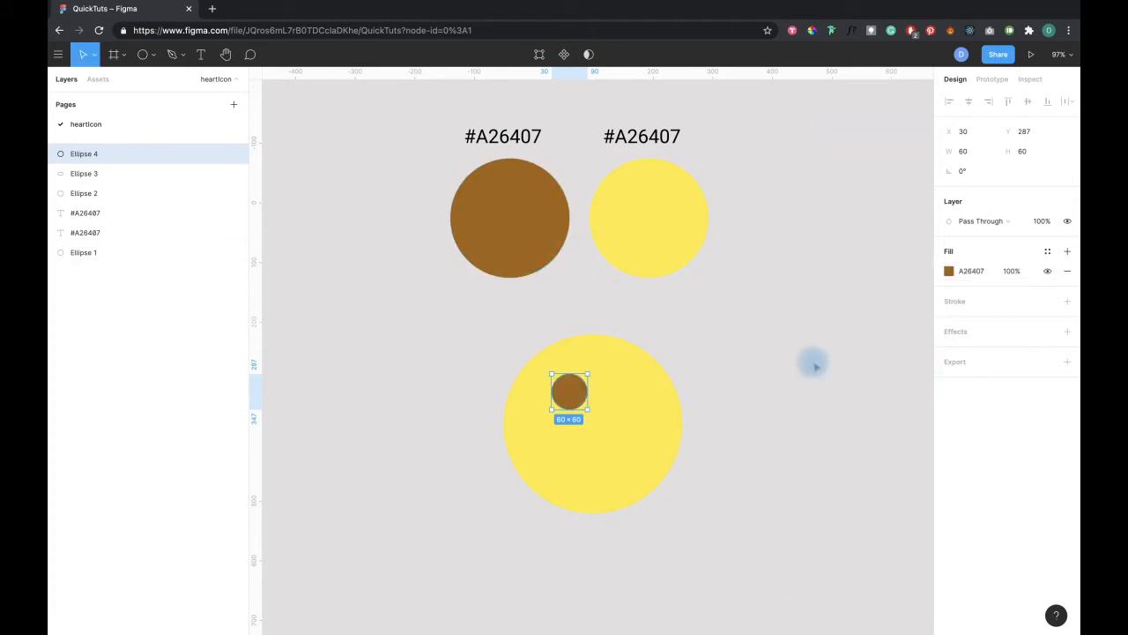
Step: Draw a second circle about 60 × 60 to the right of the brown eye, level with it, and leave it selected
{"action": "scroll", "coordinate": [573, 391], "scroll_direction": "up", "scroll_amount": 3}
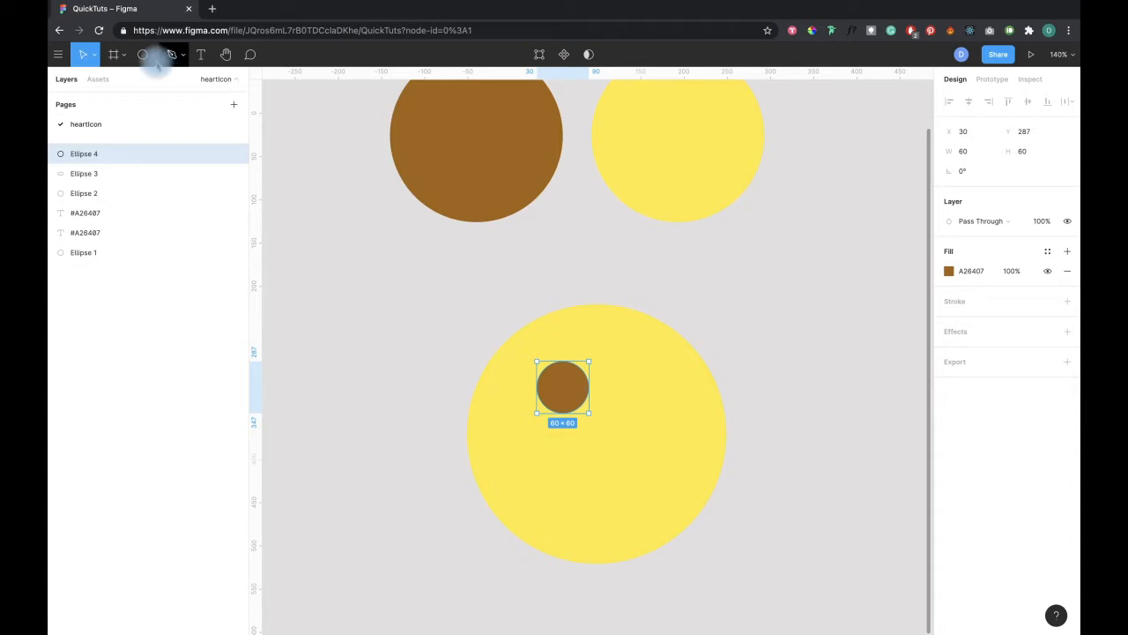
{"action": "left_click", "coordinate": [155, 55]}
{"action": "left_click", "coordinate": [165, 129]}
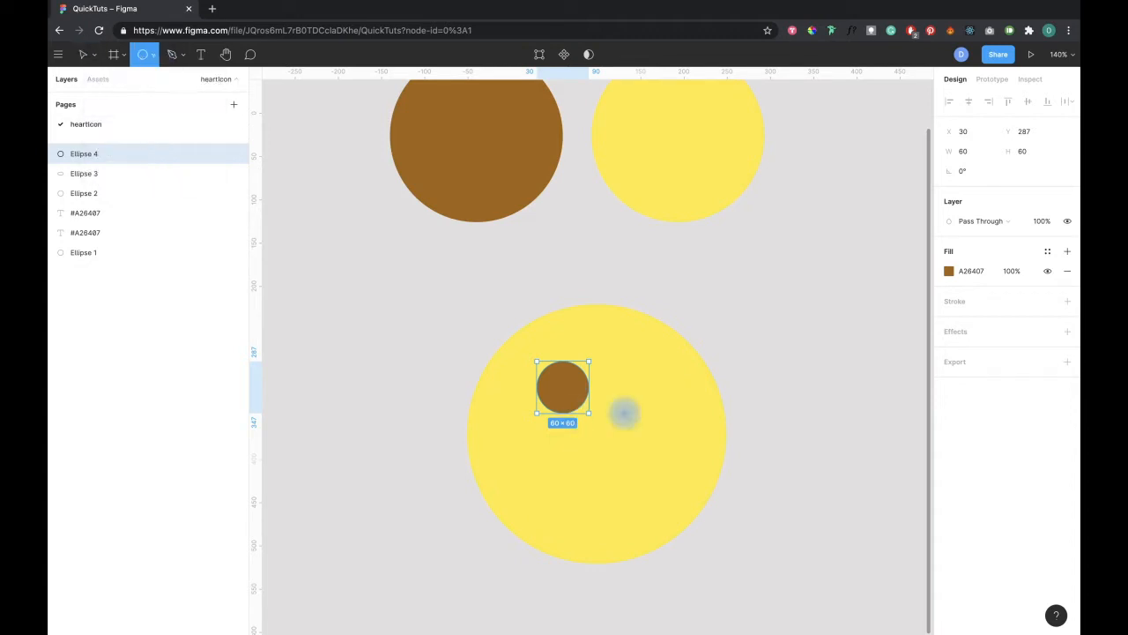
{"action": "left_click_drag", "start_coordinate": [625, 362], "coordinate": [671, 415]}
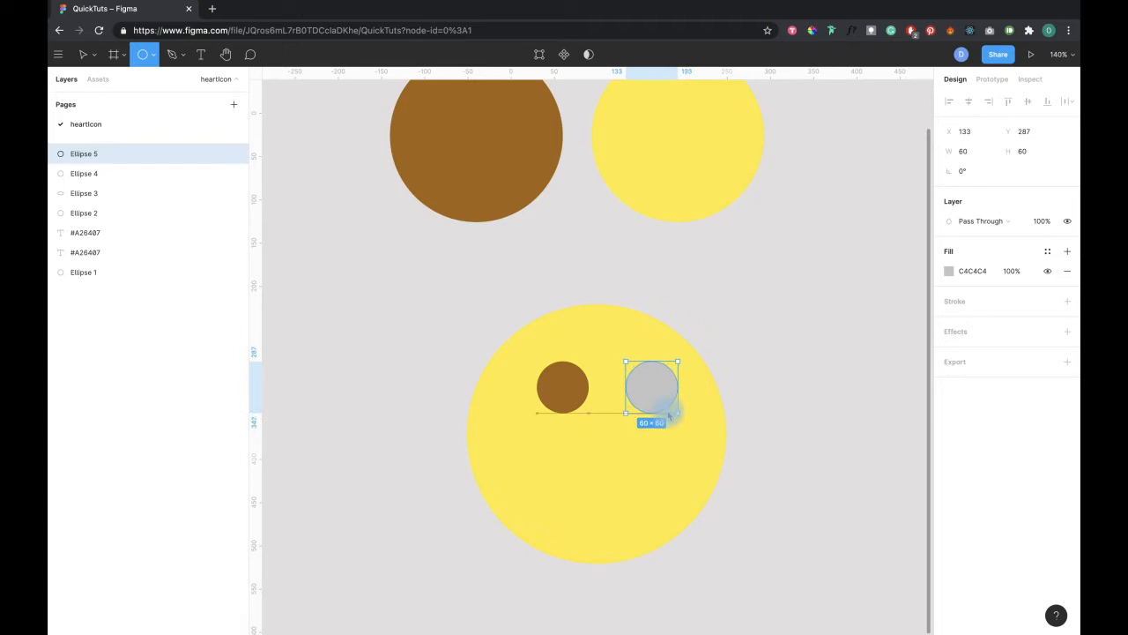
{"action": "left_click", "coordinate": [567, 387], "text": "shift"}
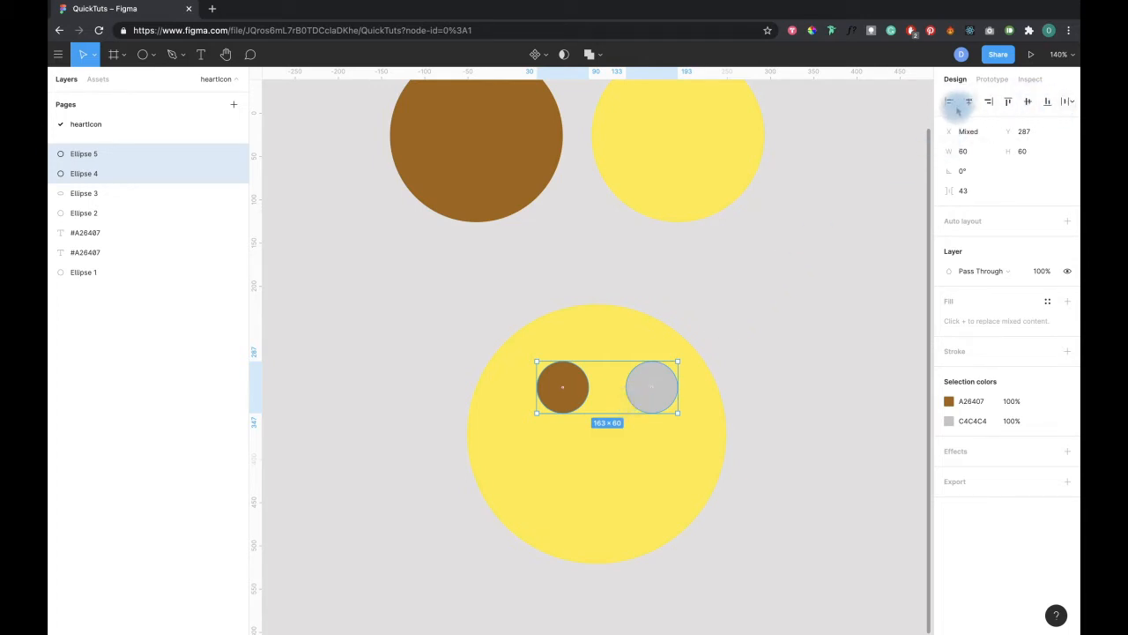
{"action": "left_click", "coordinate": [654, 408]}
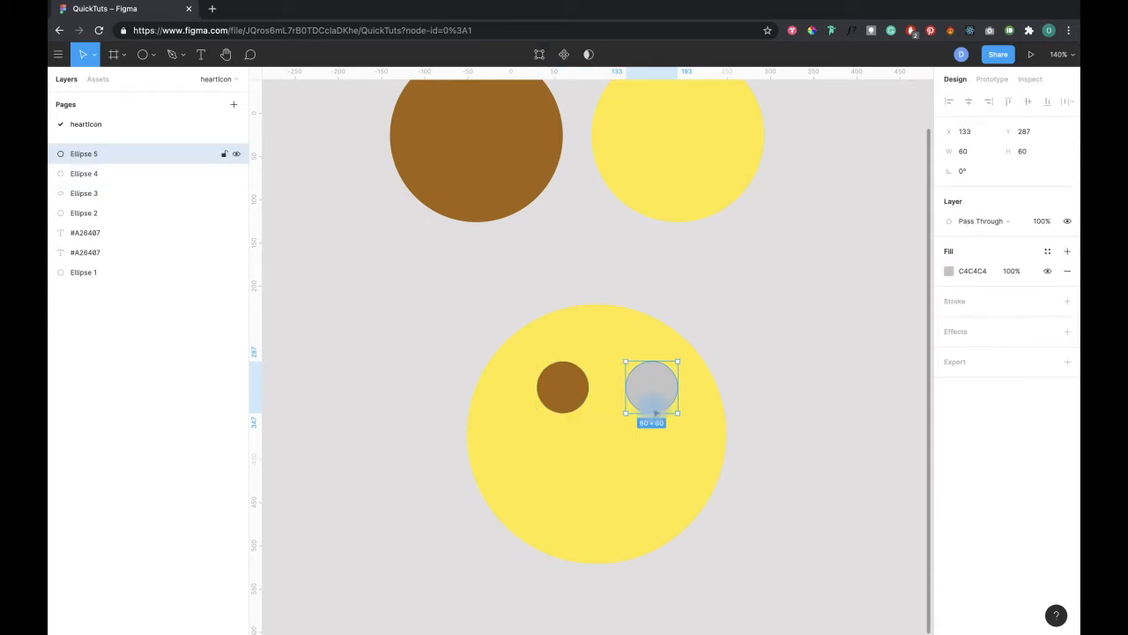
Step: Fill the second small circle with brown A26407, sampled from the brown swatch with the eyedropper
{"action": "left_click", "coordinate": [948, 270]}
{"action": "left_click", "coordinate": [804, 457]}
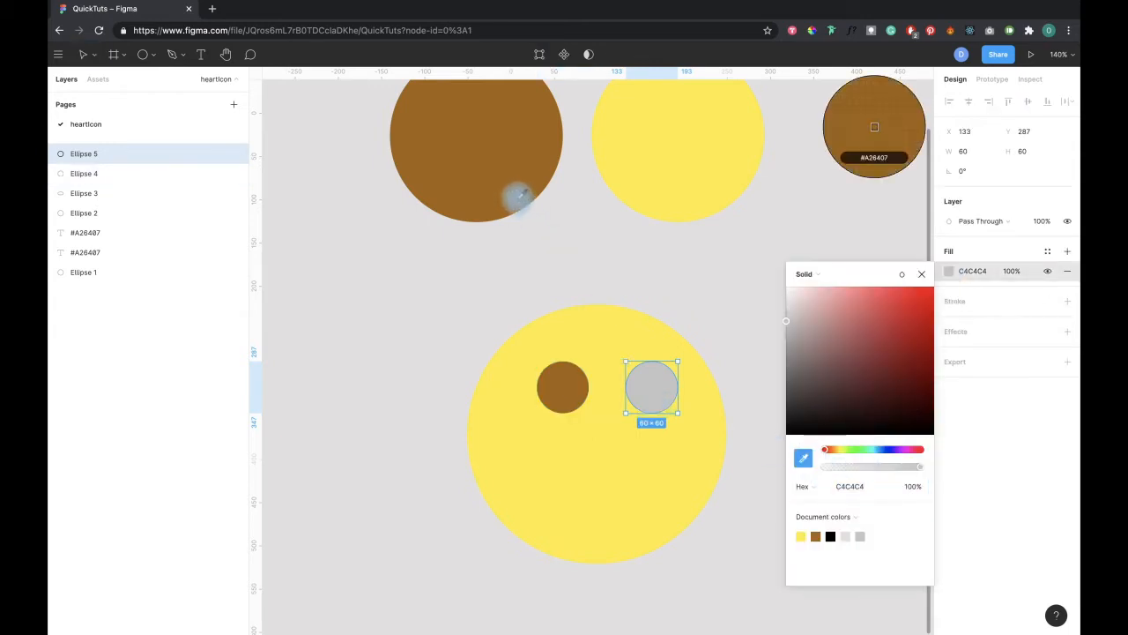
{"action": "left_click", "coordinate": [519, 196]}
{"action": "left_click", "coordinate": [921, 274]}
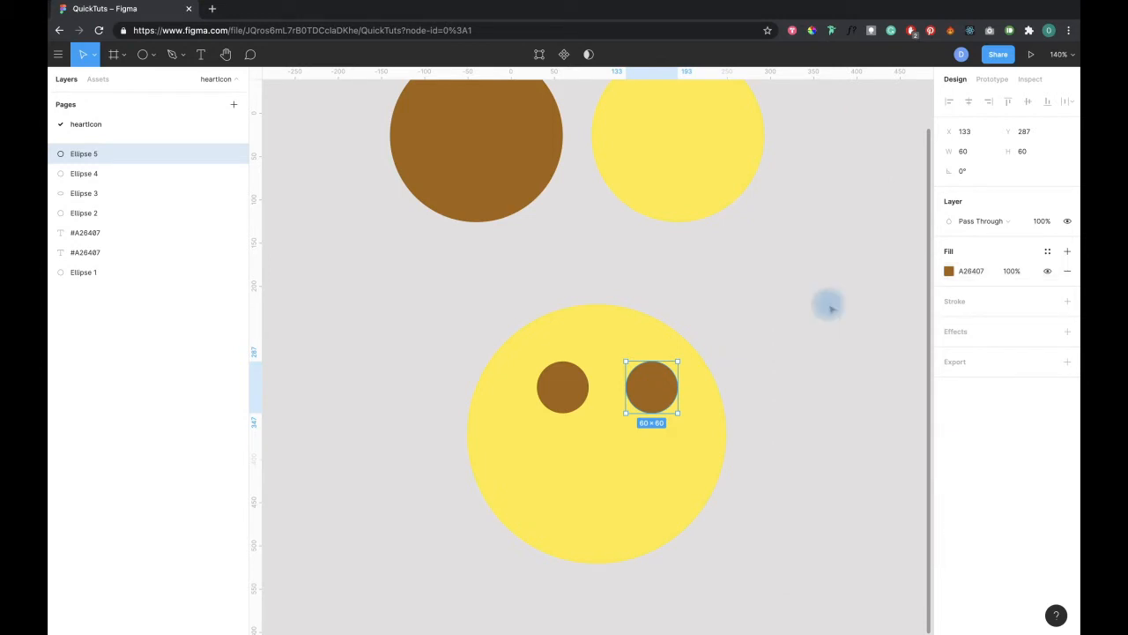
Step: Select both brown eye circles and group them
{"action": "left_click", "coordinate": [582, 390], "text": "shift"}
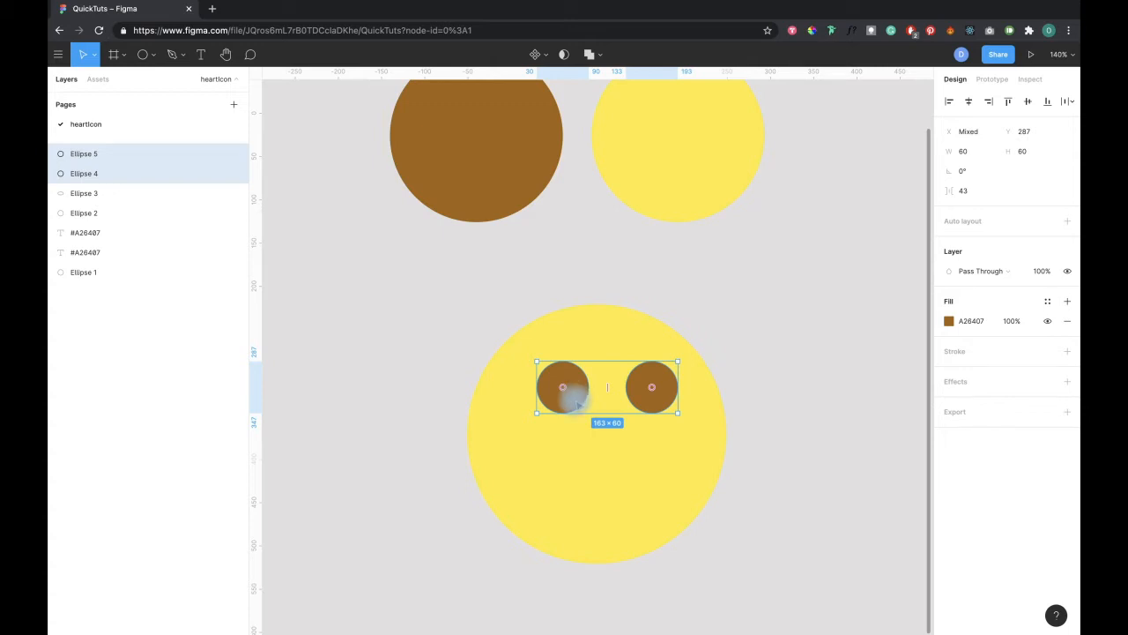
{"action": "right_click", "coordinate": [574, 405]}
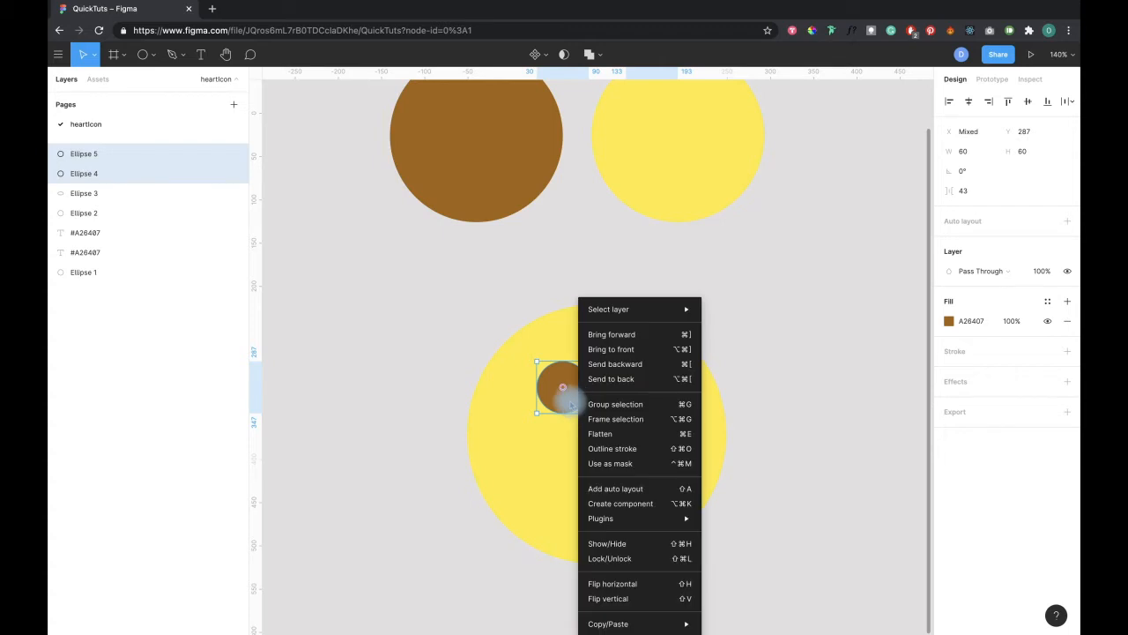
{"action": "left_click", "coordinate": [629, 408]}
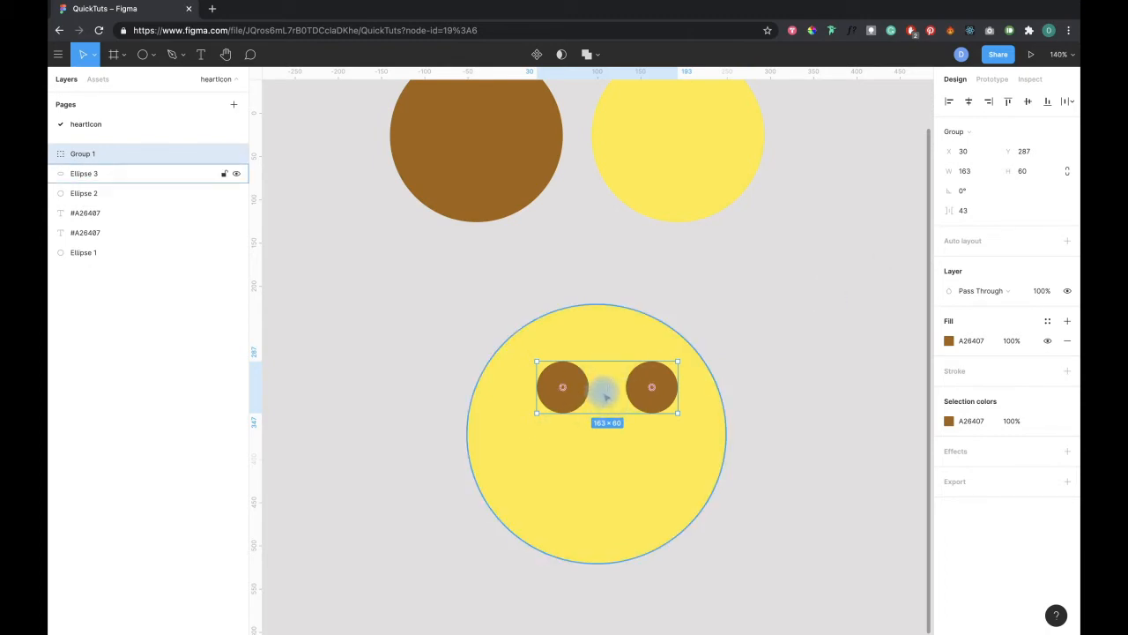
Step: Set the horizontal spacing between the two eyes in the group to 50
{"action": "left_click_drag", "start_coordinate": [607, 388], "coordinate": [613, 389]}
{"action": "key", "text": "ctrl+z"}
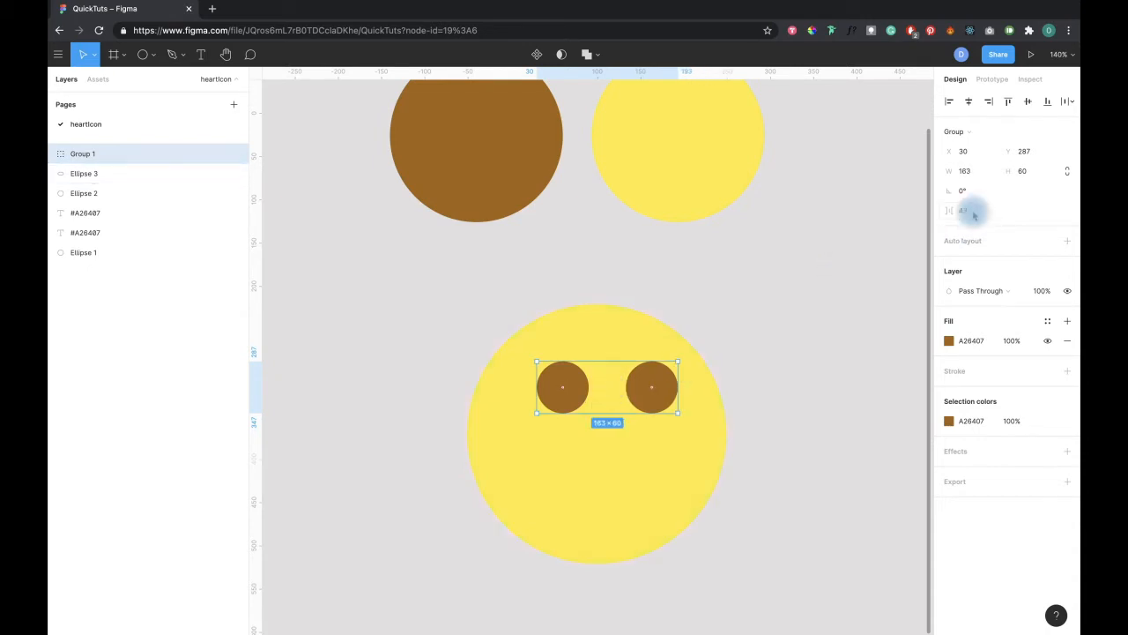
{"action": "left_click", "coordinate": [965, 211]}
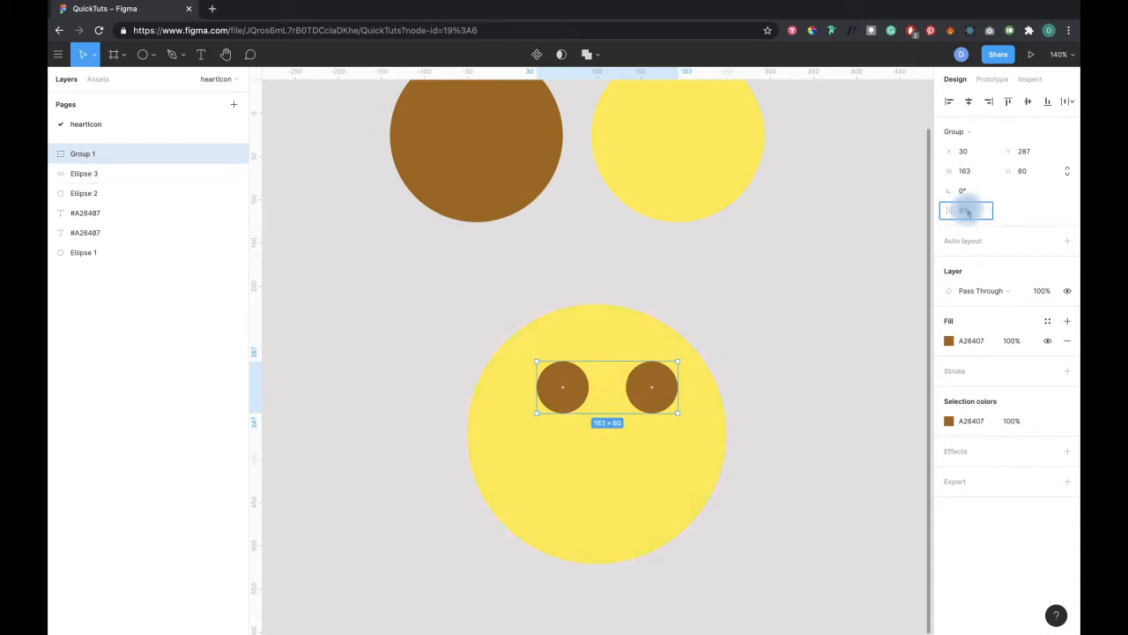
{"action": "key", "text": "Up"}
{"action": "key", "text": "Up"}
{"action": "key", "text": "Up"}
{"action": "key", "text": "Up"}
{"action": "key", "text": "Up"}
{"action": "key", "text": "Up"}
{"action": "key", "text": "Up"}
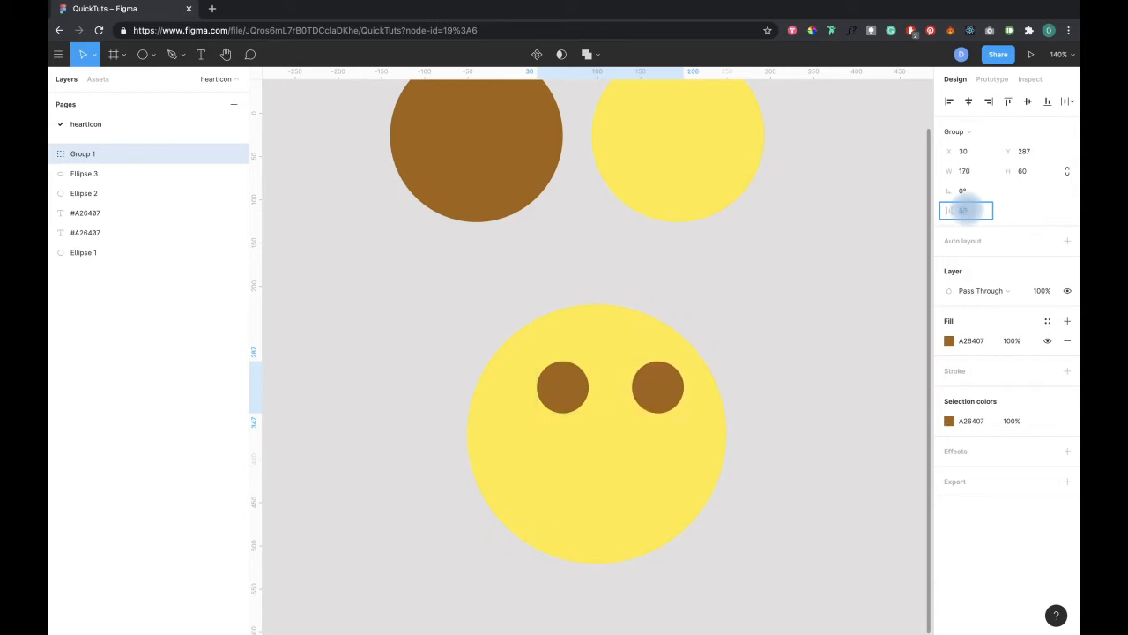
{"action": "left_click", "coordinate": [749, 309]}
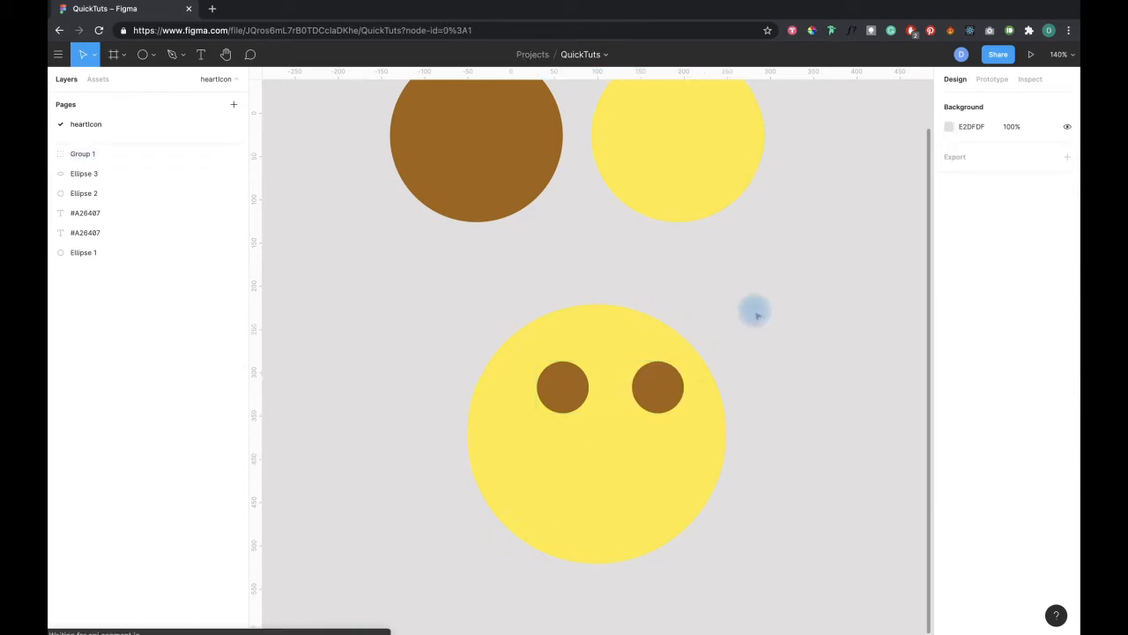
Step: Align the horizontal centres of the eye group and the large yellow circle
{"action": "left_click", "coordinate": [659, 384]}
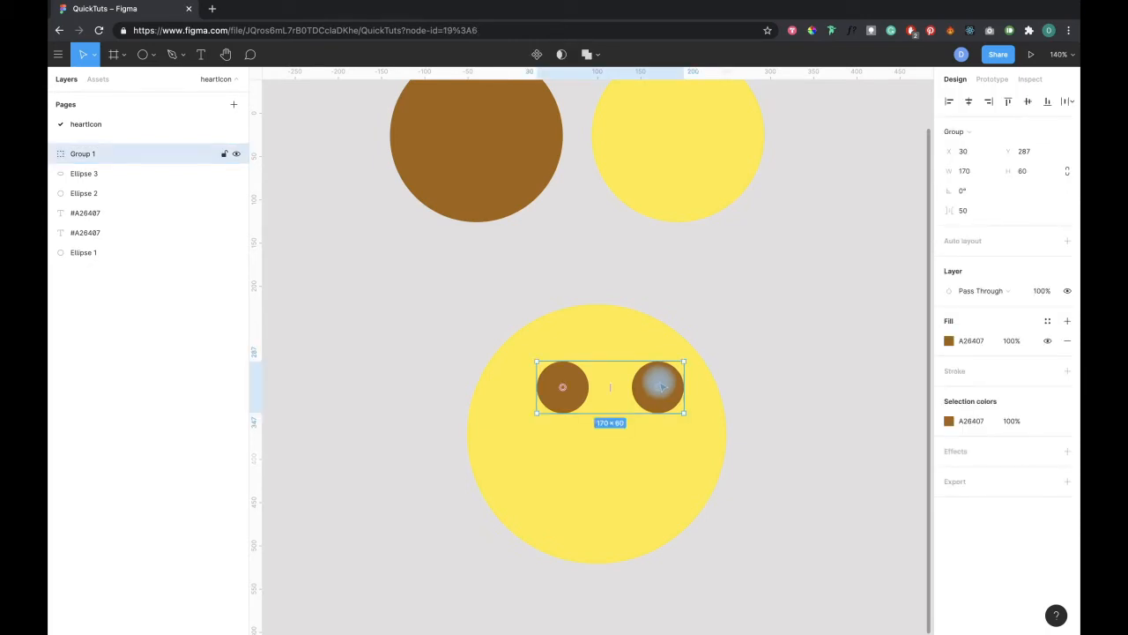
{"action": "left_click", "coordinate": [707, 487], "text": "shift"}
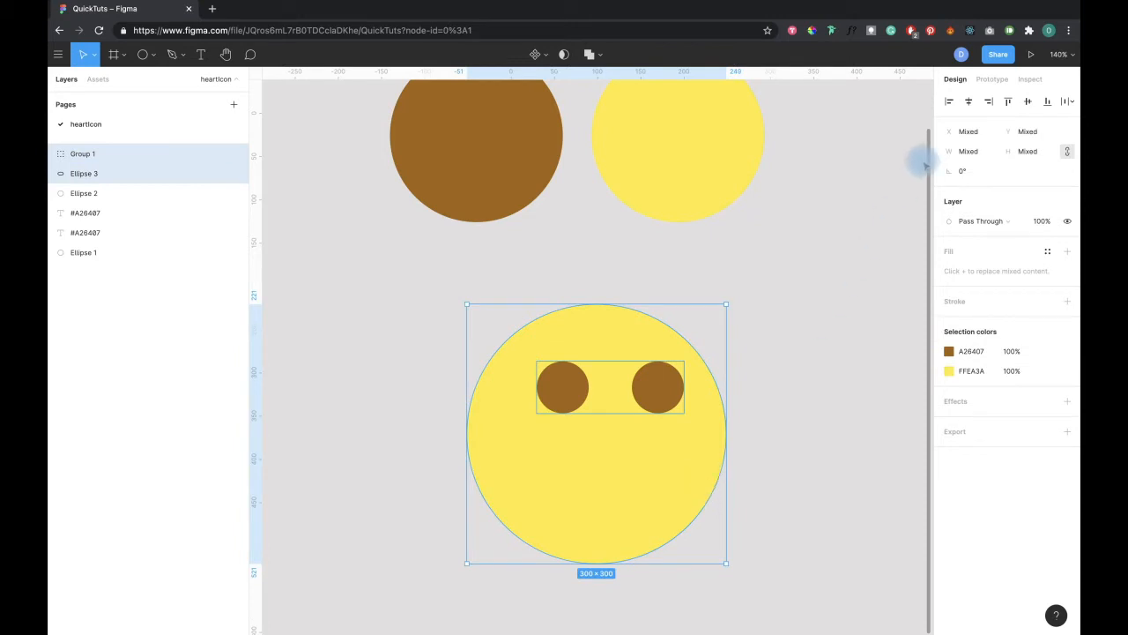
{"action": "left_click", "coordinate": [970, 102]}
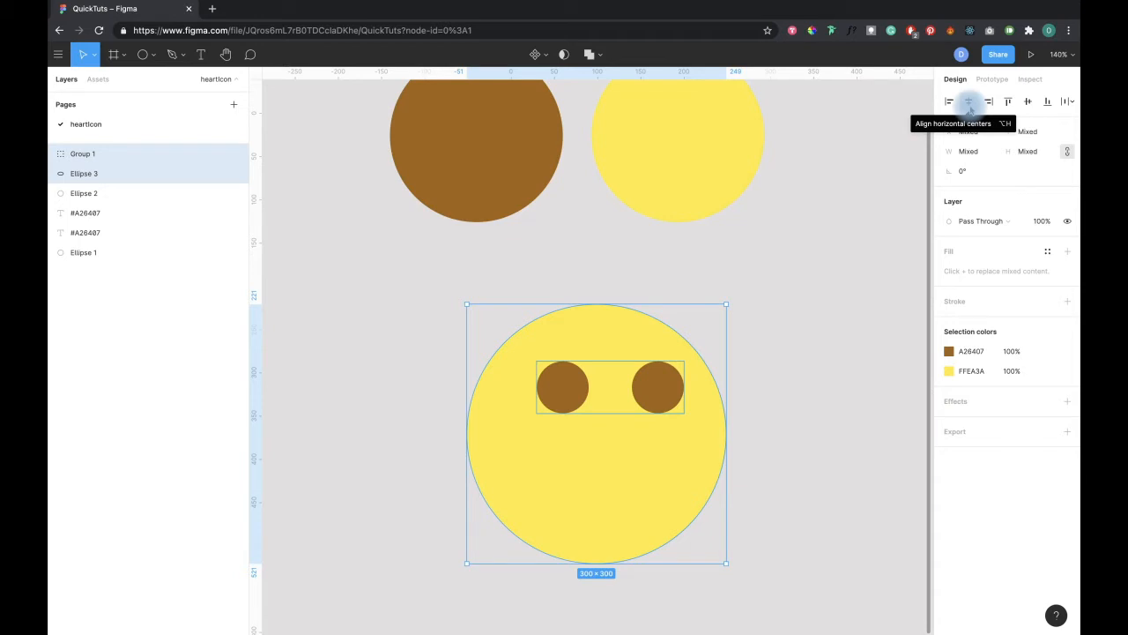
{"action": "left_click", "coordinate": [969, 103]}
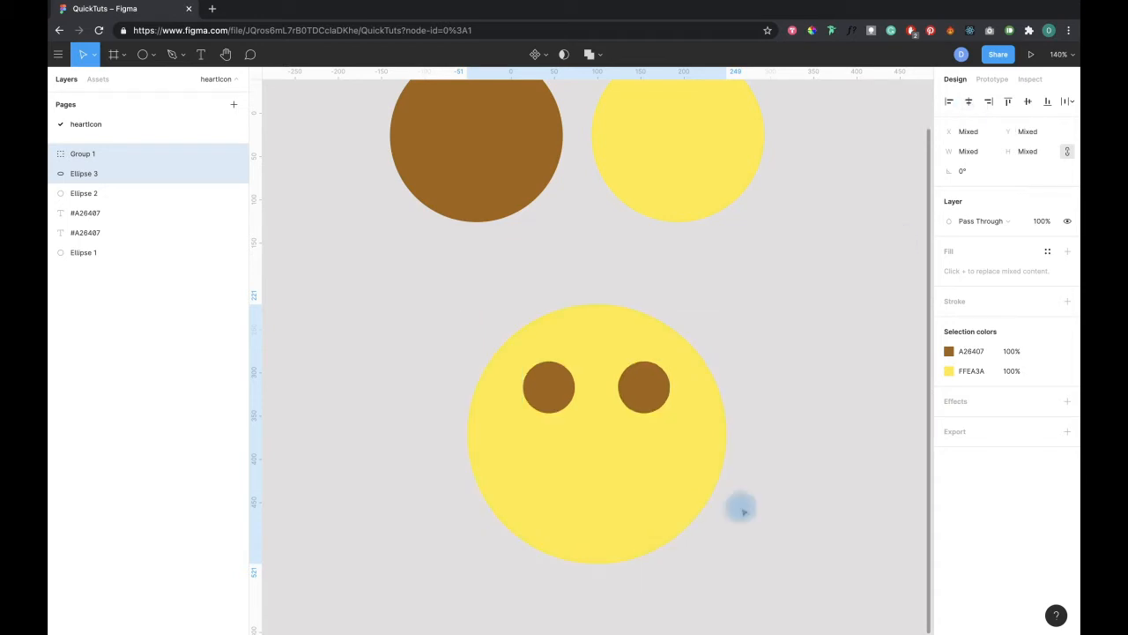
{"action": "left_click", "coordinate": [767, 514]}
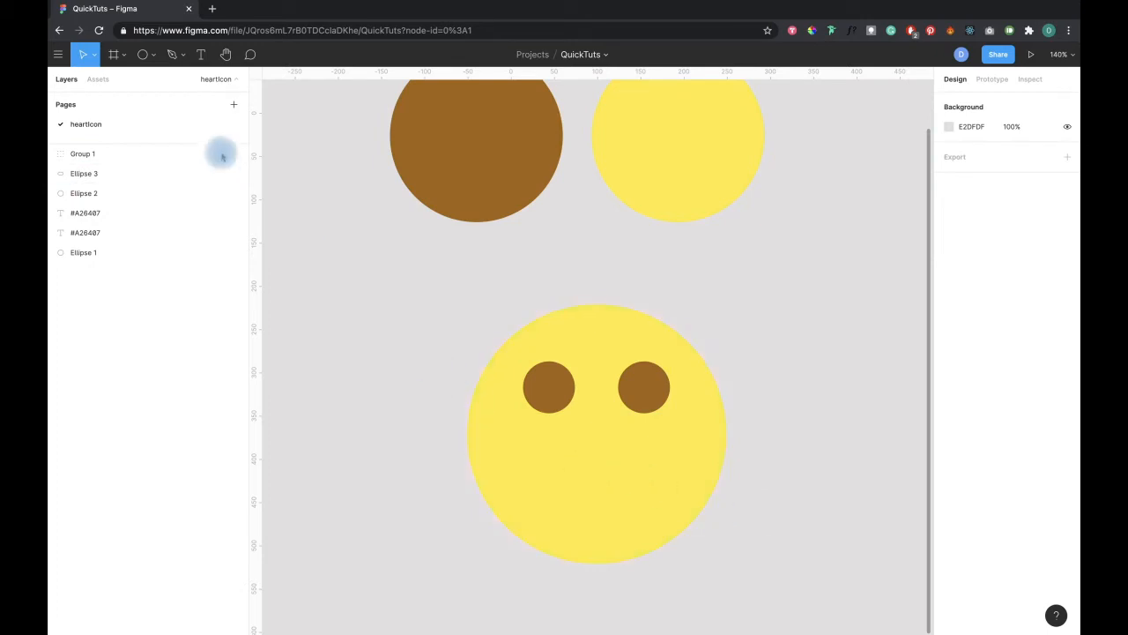
Step: Draw an ellipse about 149 × 117 in the middle of the yellow face, overlapping the eyes' lower parts, as the mouth's base shape
{"action": "left_click", "coordinate": [151, 55]}
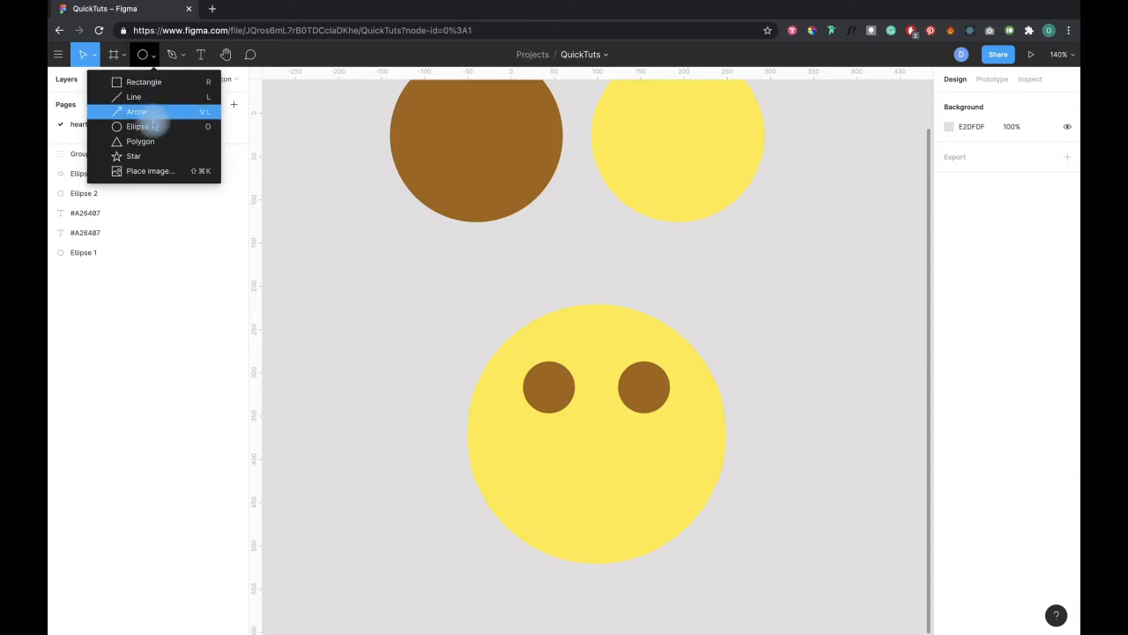
{"action": "left_click", "coordinate": [148, 126]}
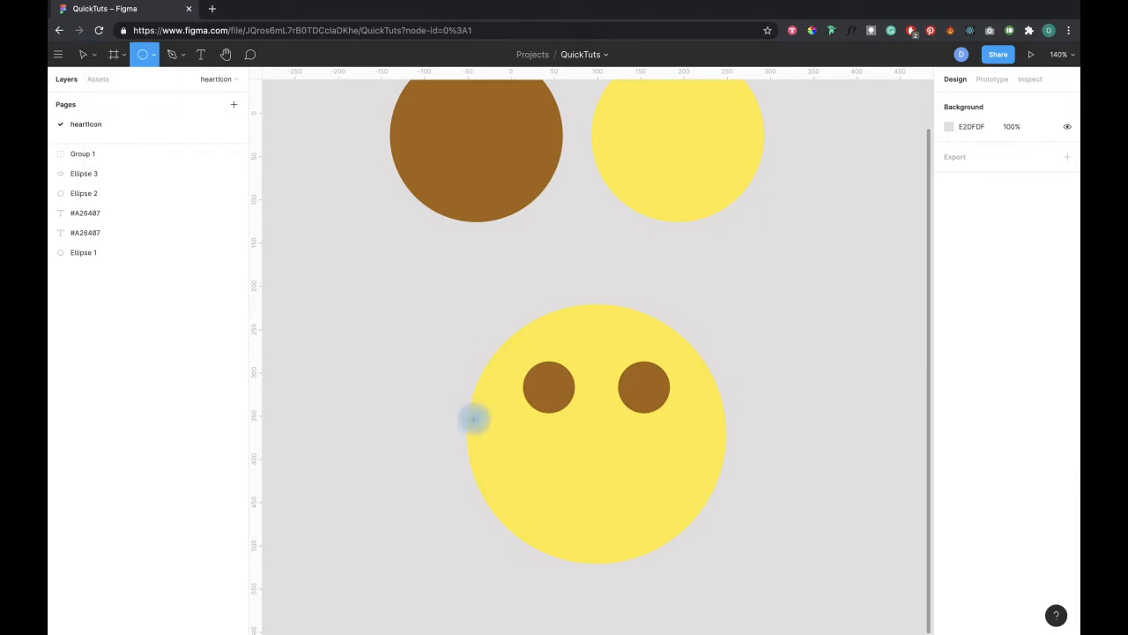
{"action": "left_click_drag", "start_coordinate": [511, 424], "coordinate": [600, 446]}
{"action": "mouse_move", "coordinate": [533, 432]}
{"action": "left_mouse_down"}
{"action": "mouse_move", "coordinate": [548, 432]}
{"action": "mouse_move", "coordinate": [536, 432]}
{"action": "left_mouse_up"}
{"action": "left_click_drag", "start_coordinate": [672, 438], "coordinate": [667, 438]}
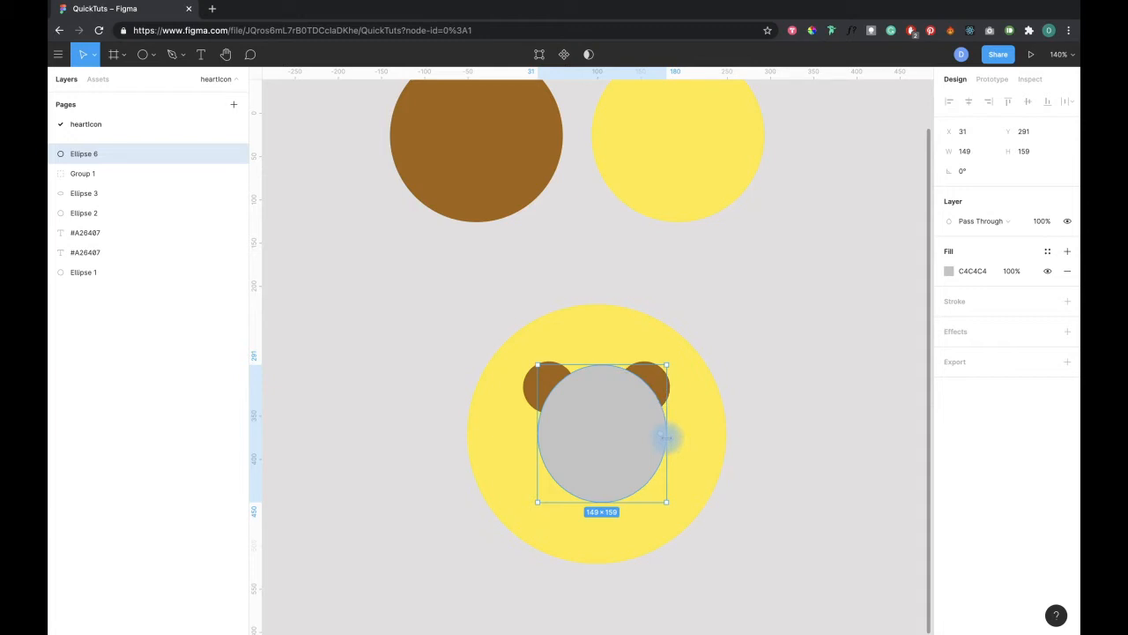
{"action": "left_click_drag", "start_coordinate": [602, 364], "coordinate": [606, 408]}
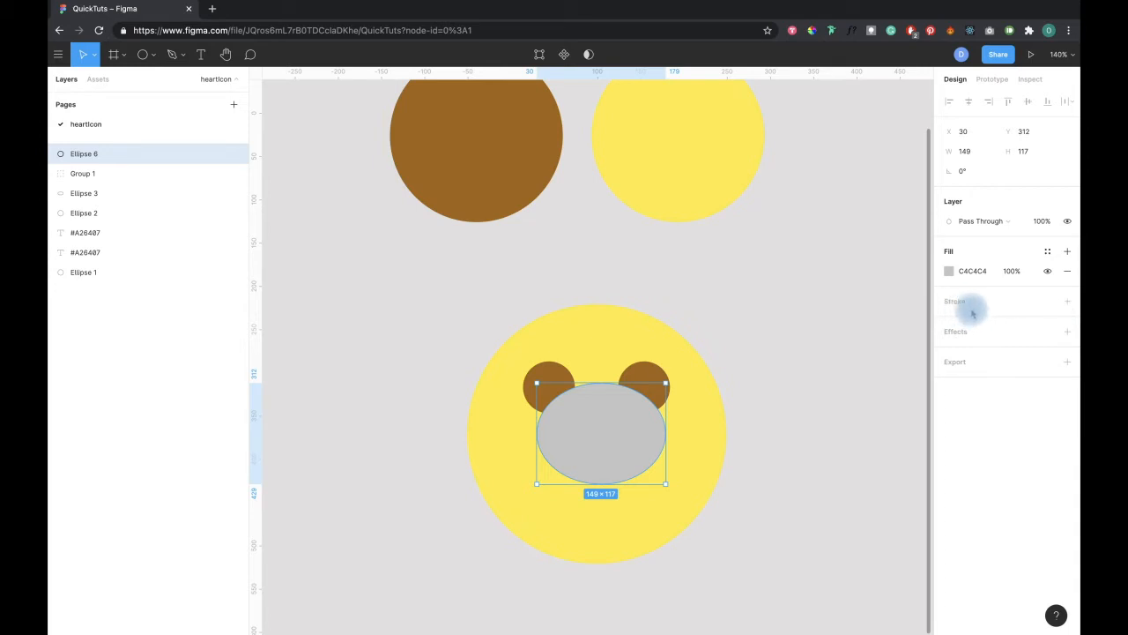
Step: Add a black 000000 stroke to the grey ellipse, 8 thick and aligned to Center
{"action": "left_click", "coordinate": [1066, 301]}
{"action": "left_click", "coordinate": [967, 343]}
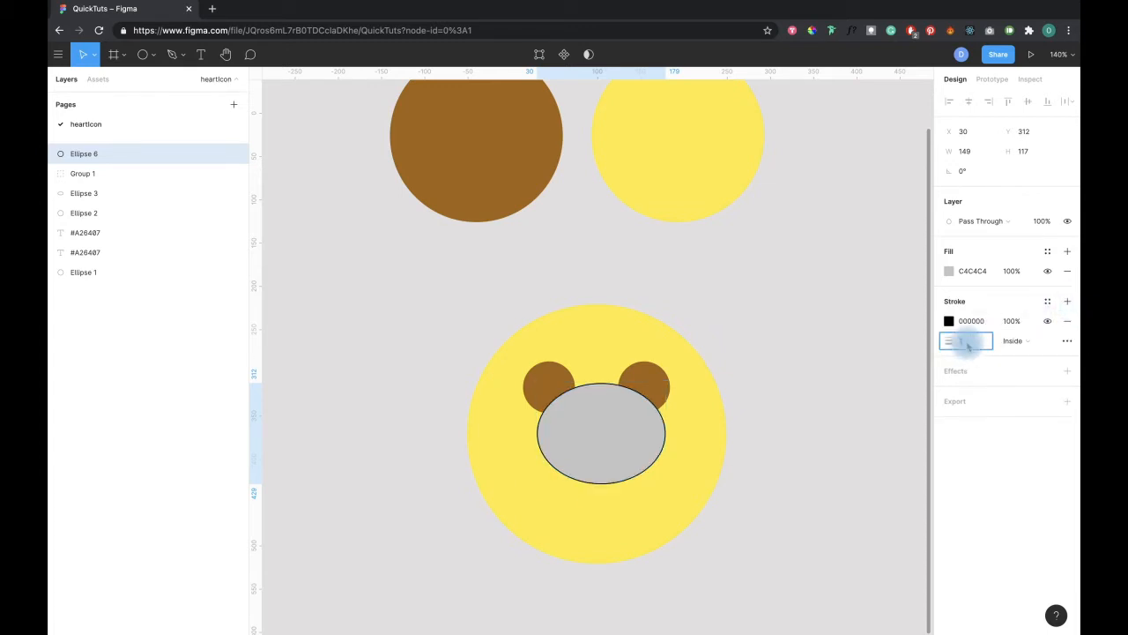
{"action": "key", "text": "Up"}
{"action": "key", "text": "Up"}
{"action": "key", "text": "Up"}
{"action": "key", "text": "Up"}
{"action": "key", "text": "Up"}
{"action": "key", "text": "Up"}
{"action": "key", "text": "Up"}
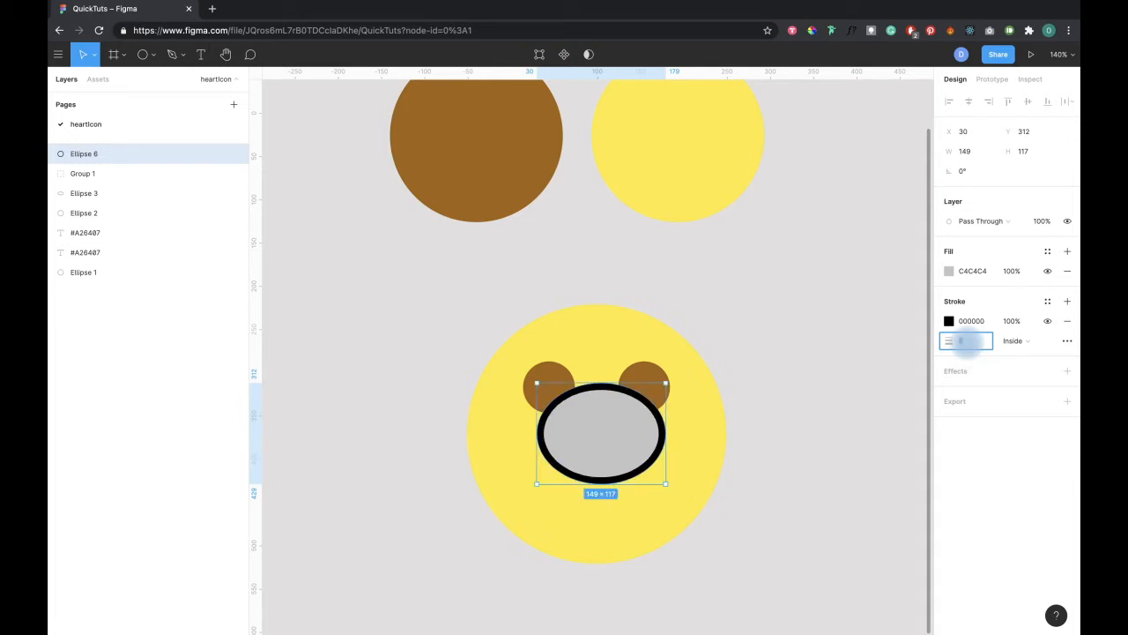
{"action": "left_click", "coordinate": [1021, 344]}
{"action": "left_click", "coordinate": [1022, 327]}
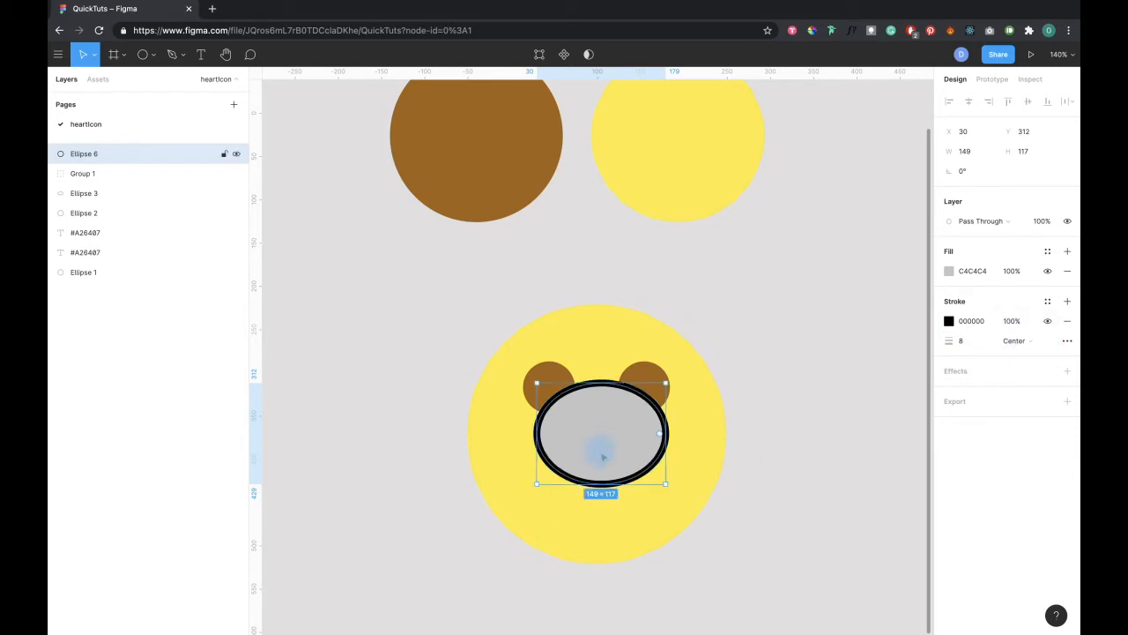
Step: Edit the ellipse's vector points and delete its topmost point to leave an open smile curve
{"action": "scroll", "coordinate": [604, 445], "scroll_direction": "up", "scroll_amount": 5}
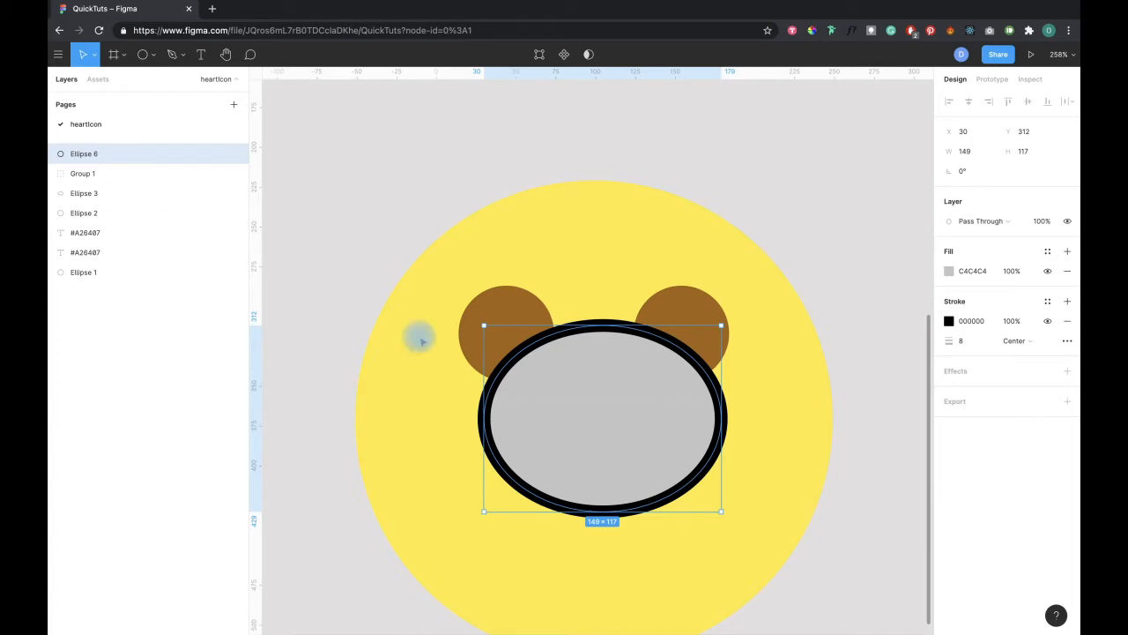
{"action": "left_click", "coordinate": [538, 57]}
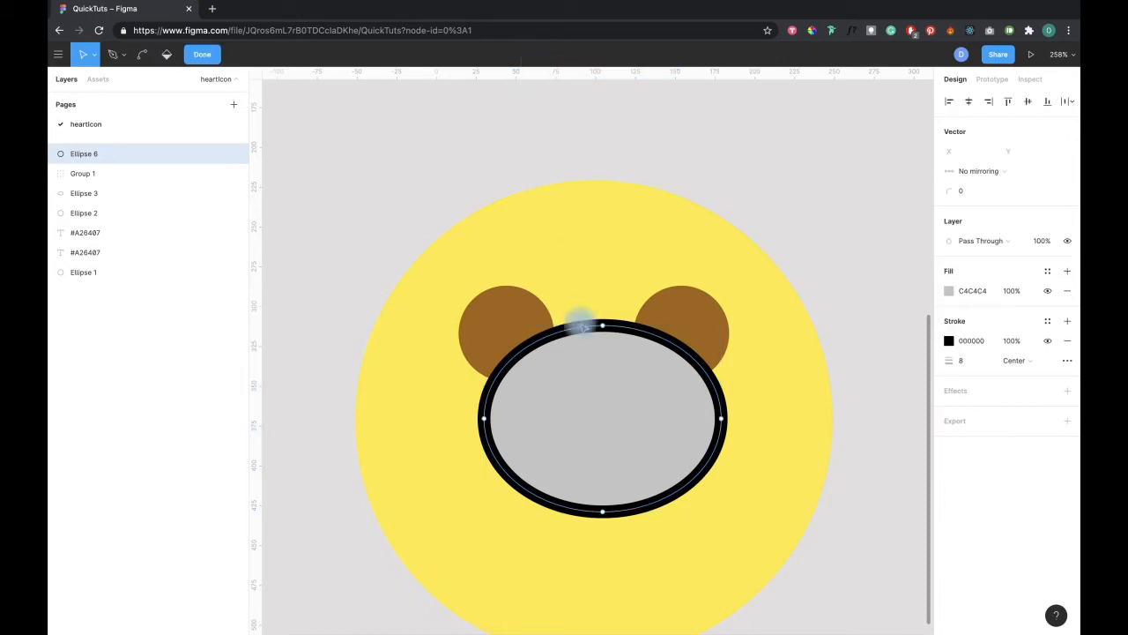
{"action": "scroll", "coordinate": [606, 346], "scroll_direction": "up", "scroll_amount": 5}
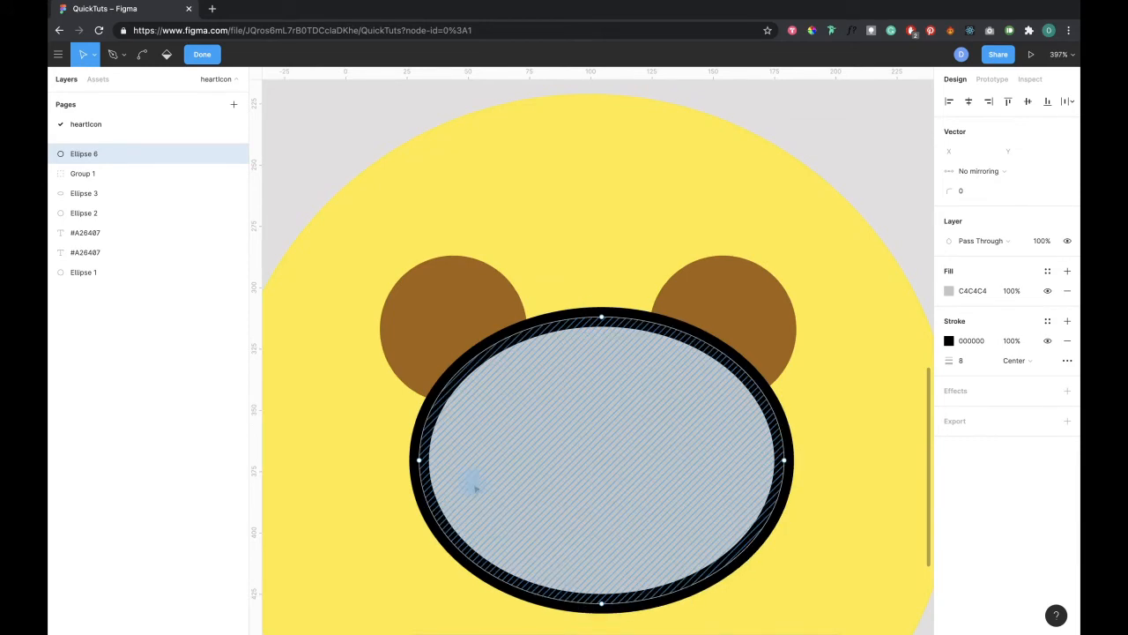
{"action": "scroll", "coordinate": [631, 486], "scroll_direction": "down", "scroll_amount": 3}
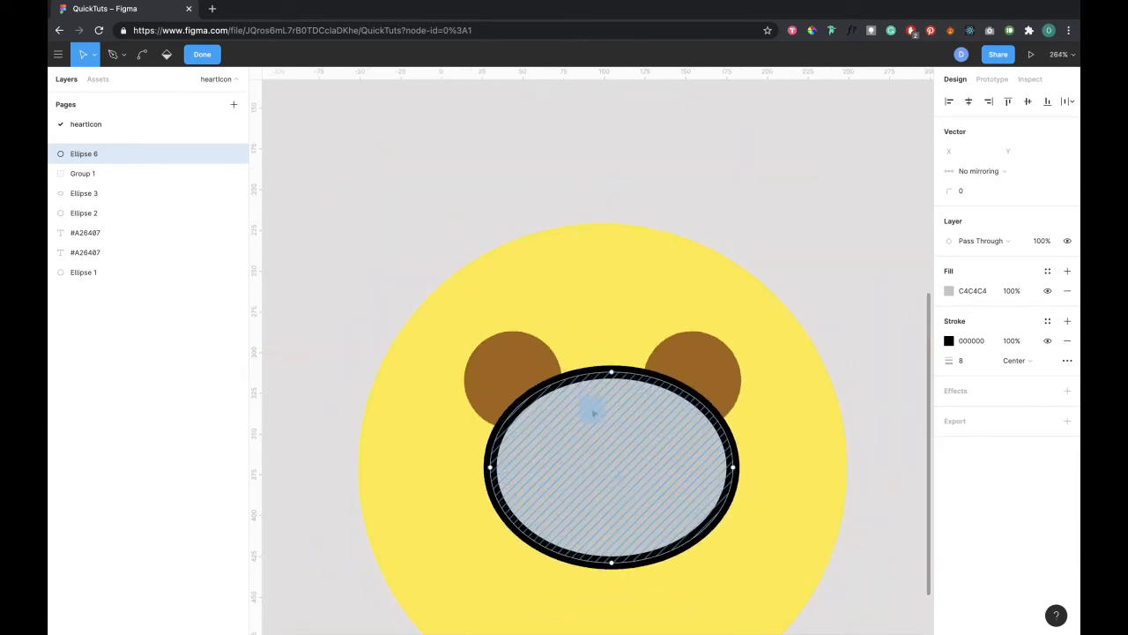
{"action": "left_click", "coordinate": [611, 373]}
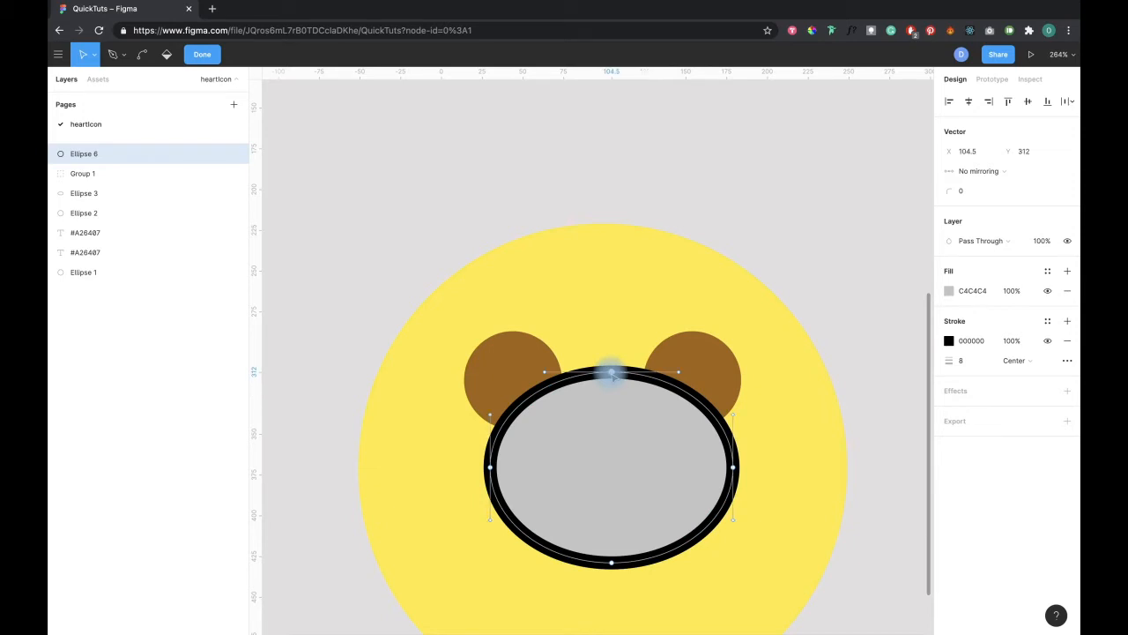
{"action": "key", "text": "BackSpace"}
{"action": "scroll", "coordinate": [611, 377], "scroll_direction": "down", "scroll_amount": 2}
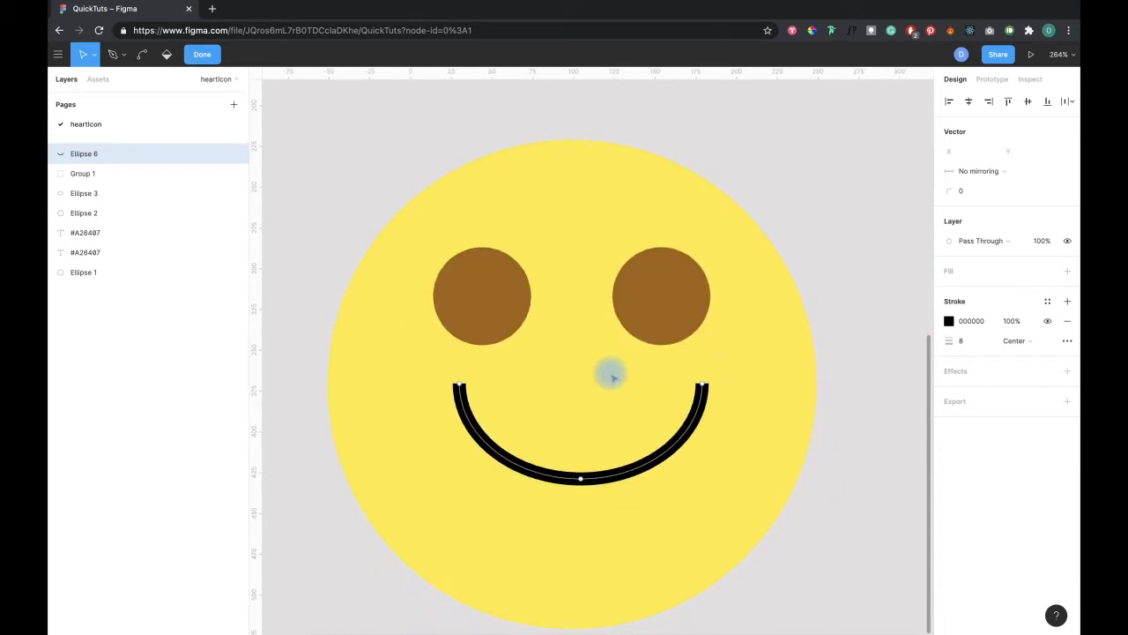
{"action": "scroll", "coordinate": [611, 377], "scroll_direction": "up", "scroll_amount": 2}
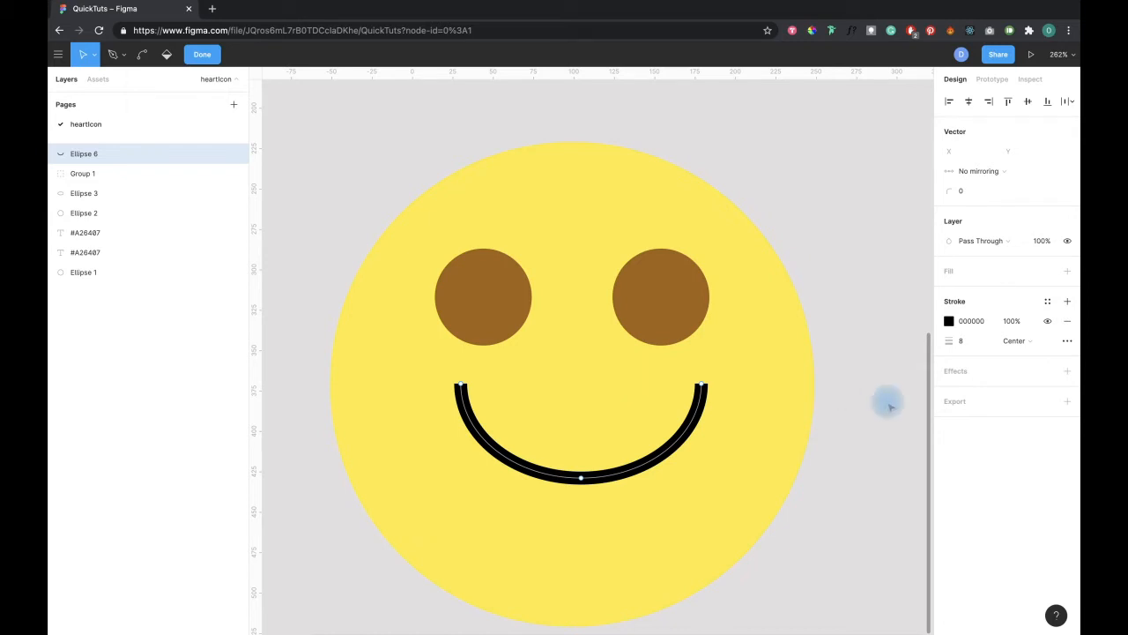
Step: Set the smile curve's stroke cap to Round in the advanced stroke settings
{"action": "left_click", "coordinate": [1066, 341]}
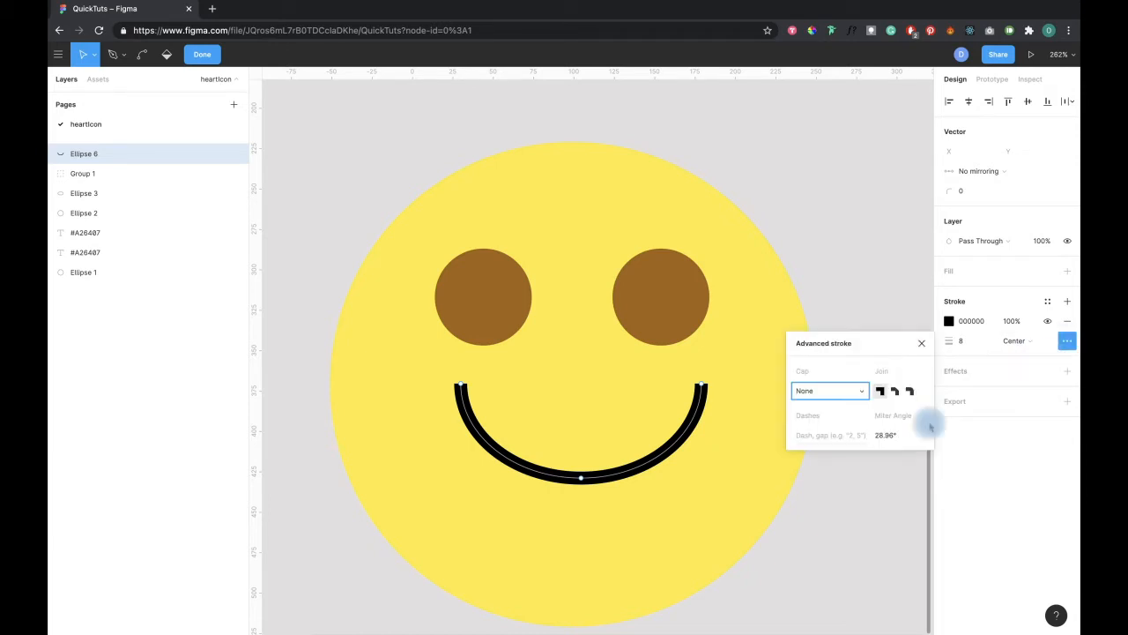
{"action": "left_click", "coordinate": [856, 391]}
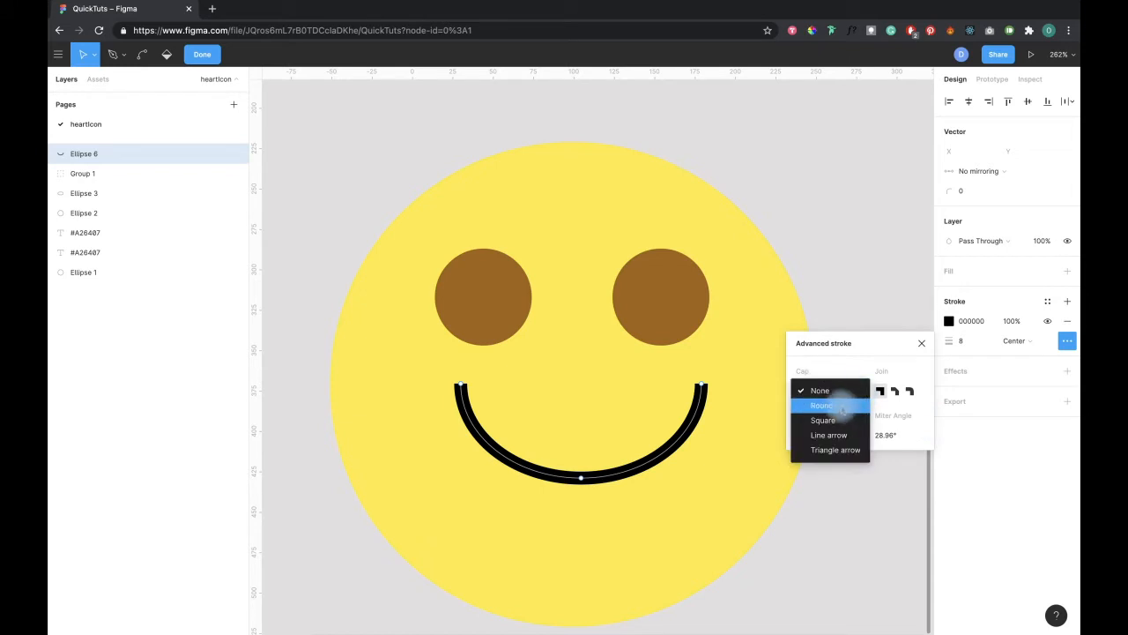
{"action": "left_click", "coordinate": [841, 407]}
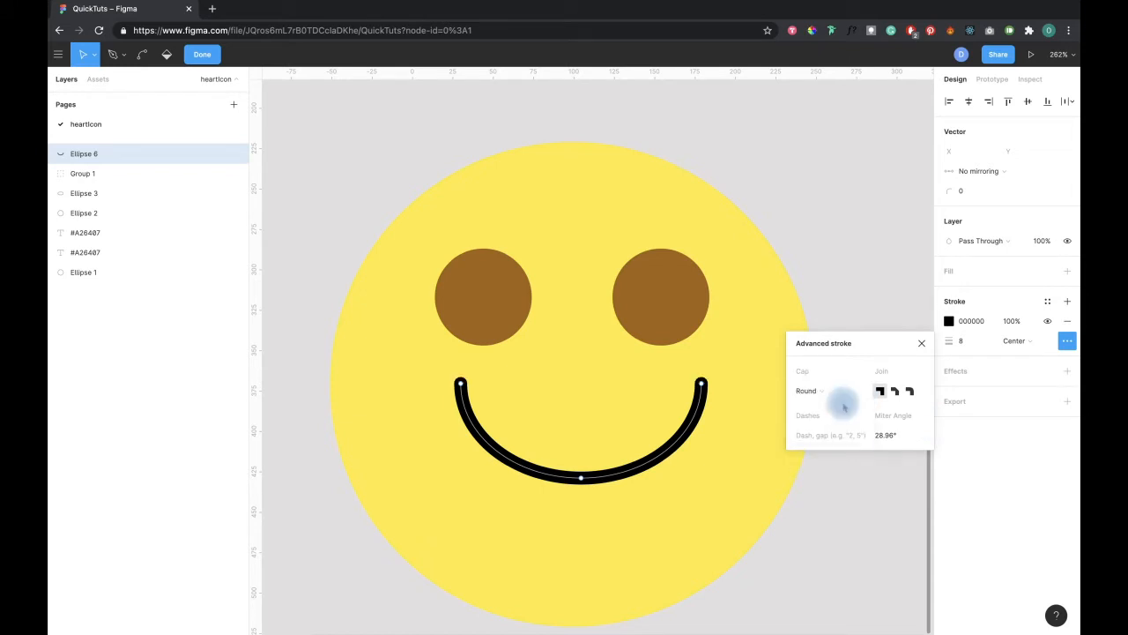
{"action": "left_click", "coordinate": [921, 345]}
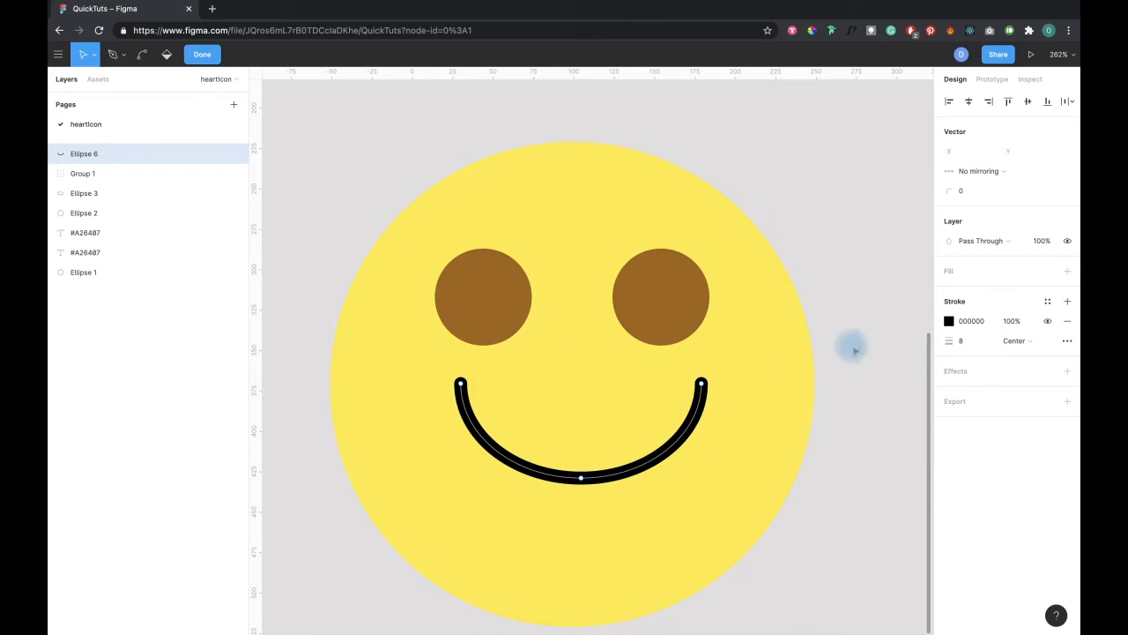
Step: Change the smile's stroke colour to brown A26407, sampled from one of the eyes with the eyedropper
{"action": "scroll", "coordinate": [898, 323], "scroll_direction": "down", "scroll_amount": 3}
{"action": "scroll", "coordinate": [897, 322], "scroll_direction": "down", "scroll_amount": 3}
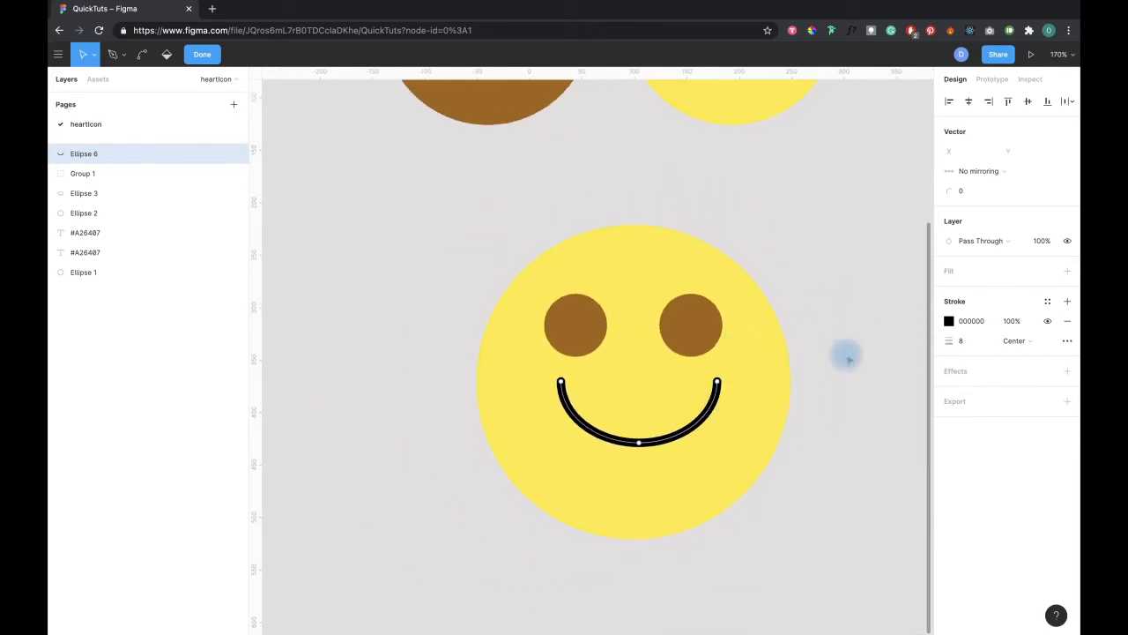
{"action": "left_click", "coordinate": [948, 321]}
{"action": "left_click", "coordinate": [803, 505]}
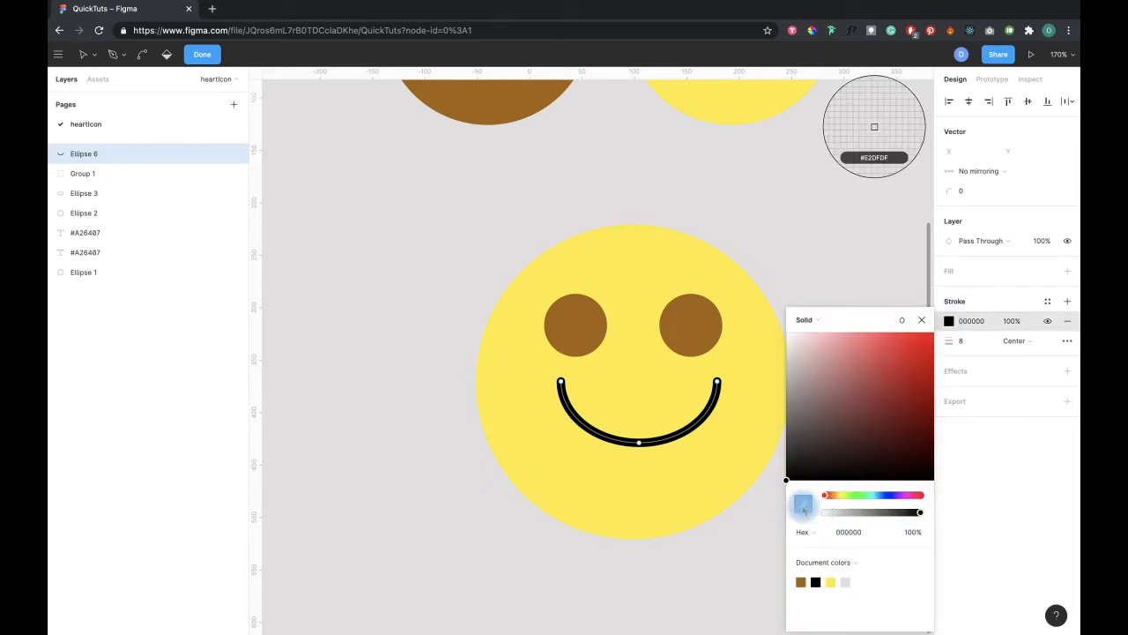
{"action": "left_click", "coordinate": [703, 340]}
{"action": "left_click", "coordinate": [921, 320]}
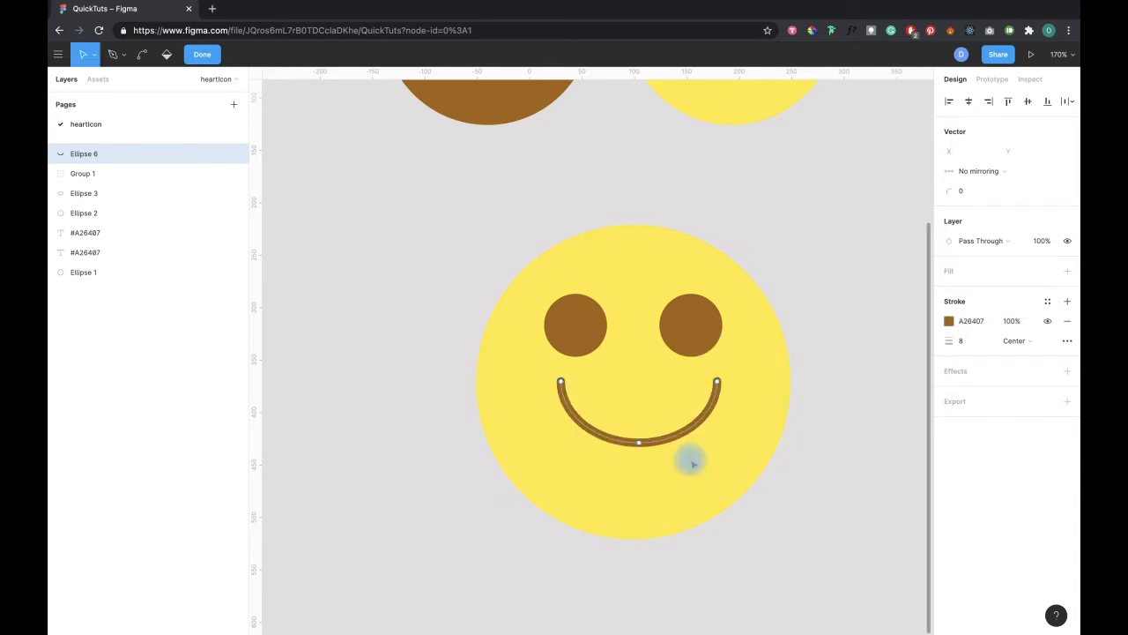
Step: Move the smile curve and the grouped eyes together about 10 px down within the yellow face
{"action": "key", "text": "Escape"}
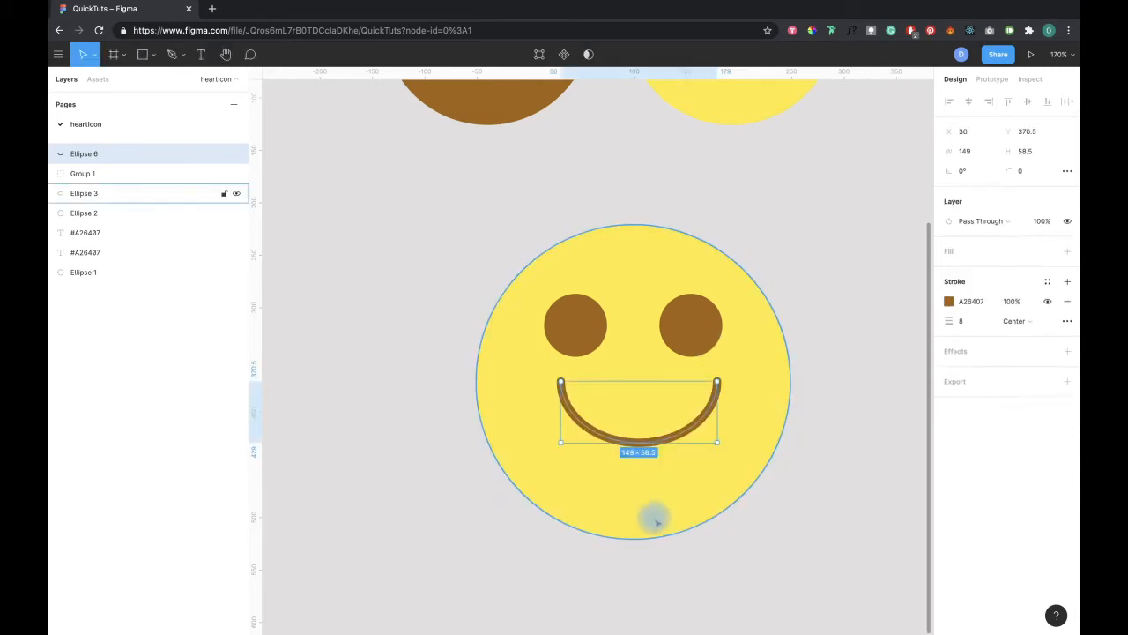
{"action": "left_click", "coordinate": [580, 340], "text": "shift"}
{"action": "key", "text": "Down"}
{"action": "key", "text": "Down"}
{"action": "key", "text": "Down"}
{"action": "key", "text": "Down"}
{"action": "key", "text": "Down"}
{"action": "key", "text": "Down"}
{"action": "key", "text": "Down"}
{"action": "key", "text": "Down"}
{"action": "key", "text": "Down"}
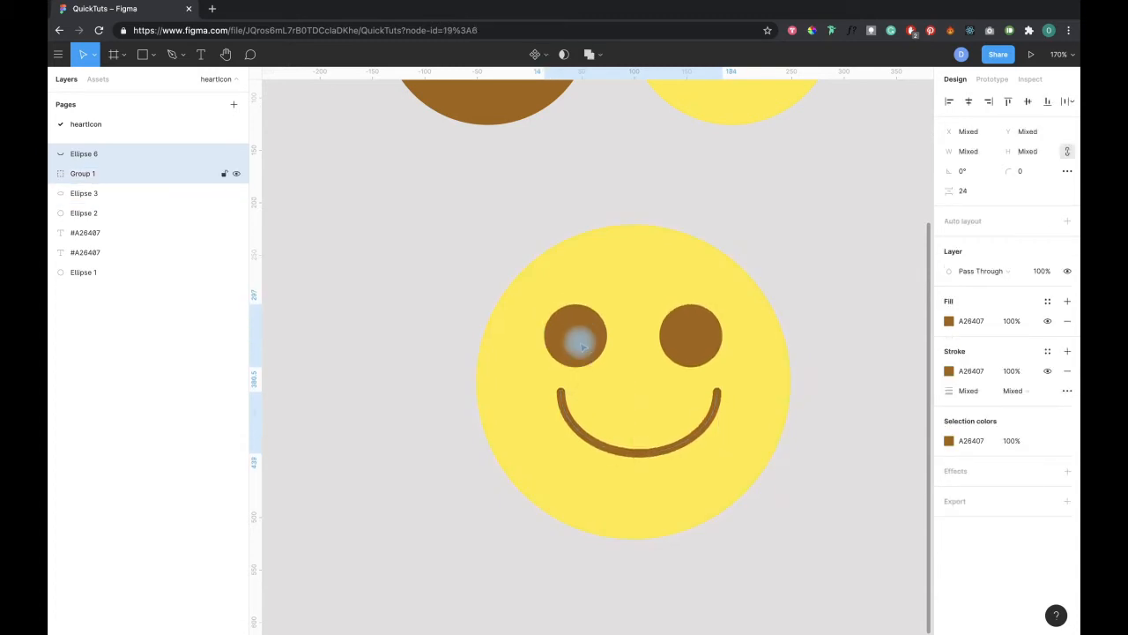
{"action": "scroll", "coordinate": [579, 340], "scroll_direction": "down", "scroll_amount": 4}
{"action": "left_click", "coordinate": [653, 423]}
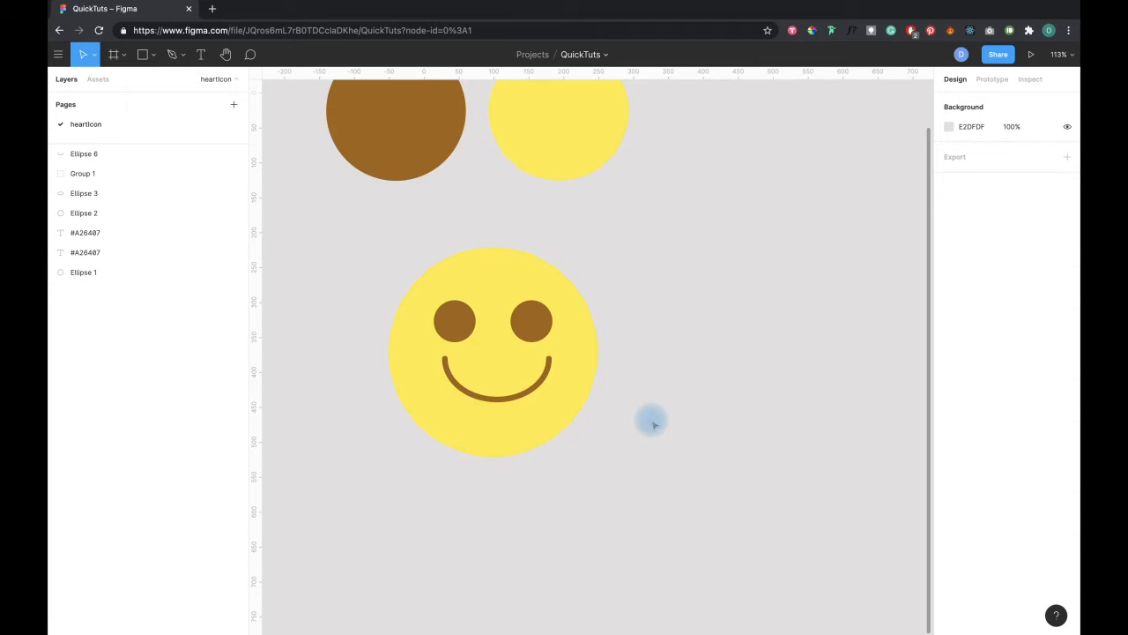
Step: Select the face, eyes and smile together and move the whole smiley about 130 px down, away from the colour swatches
{"action": "left_click_drag", "start_coordinate": [659, 456], "coordinate": [427, 301]}
{"action": "left_click_drag", "start_coordinate": [473, 425], "coordinate": [479, 516]}
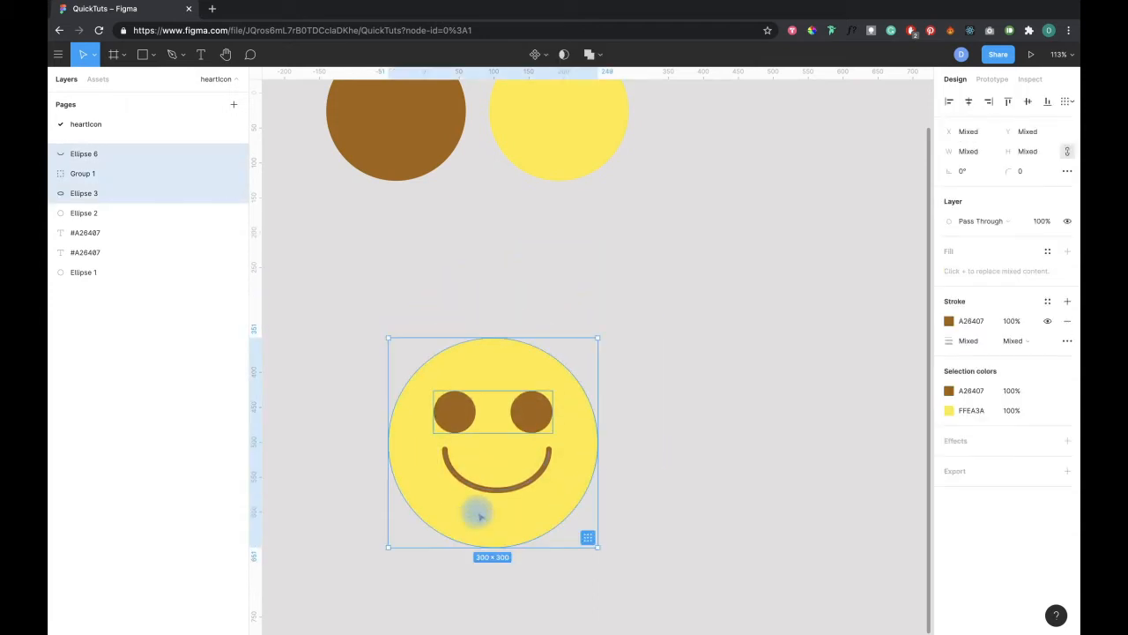
{"action": "left_click", "coordinate": [661, 460]}
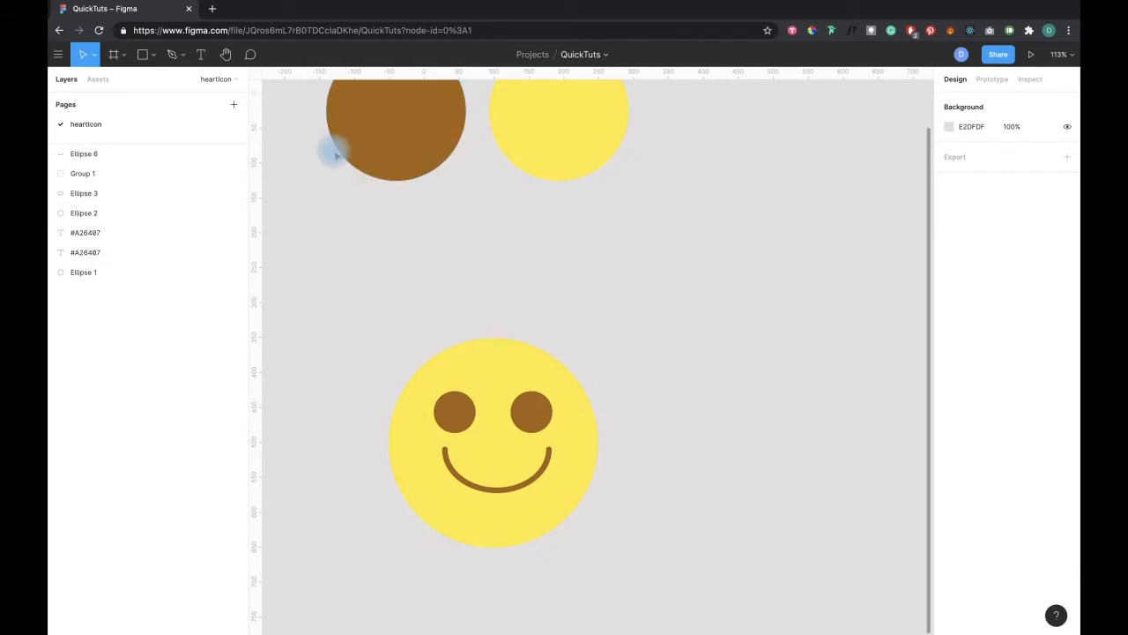
Step: Draw a grey circle about 246 × 246 beside the smiley and align its lower edge with the face's lower edge
{"action": "left_click", "coordinate": [153, 55]}
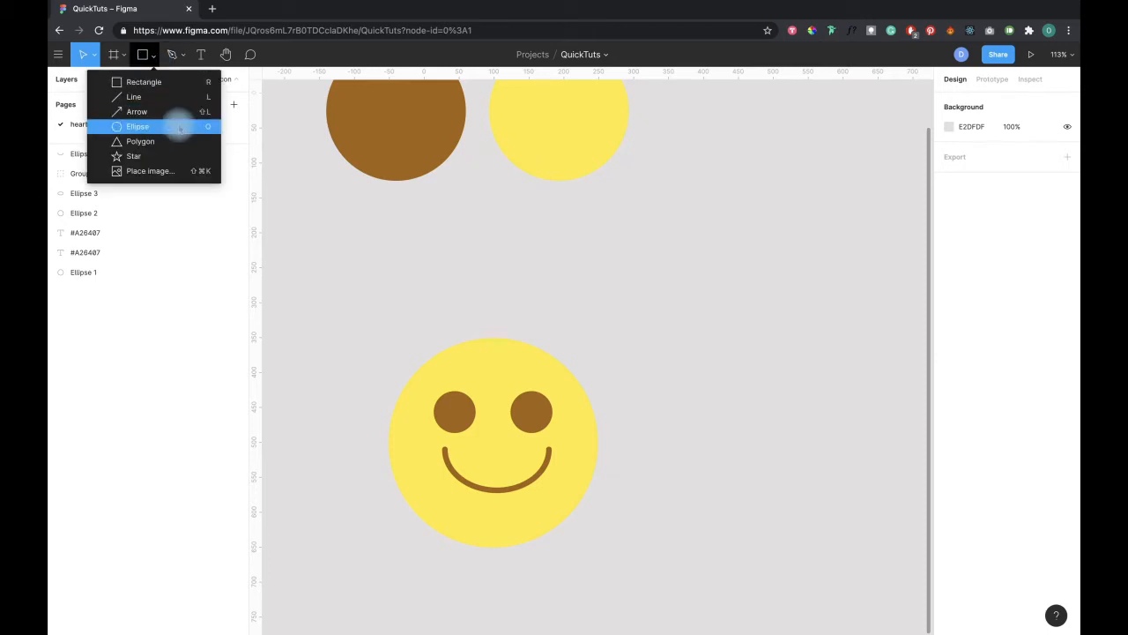
{"action": "left_click", "coordinate": [136, 127]}
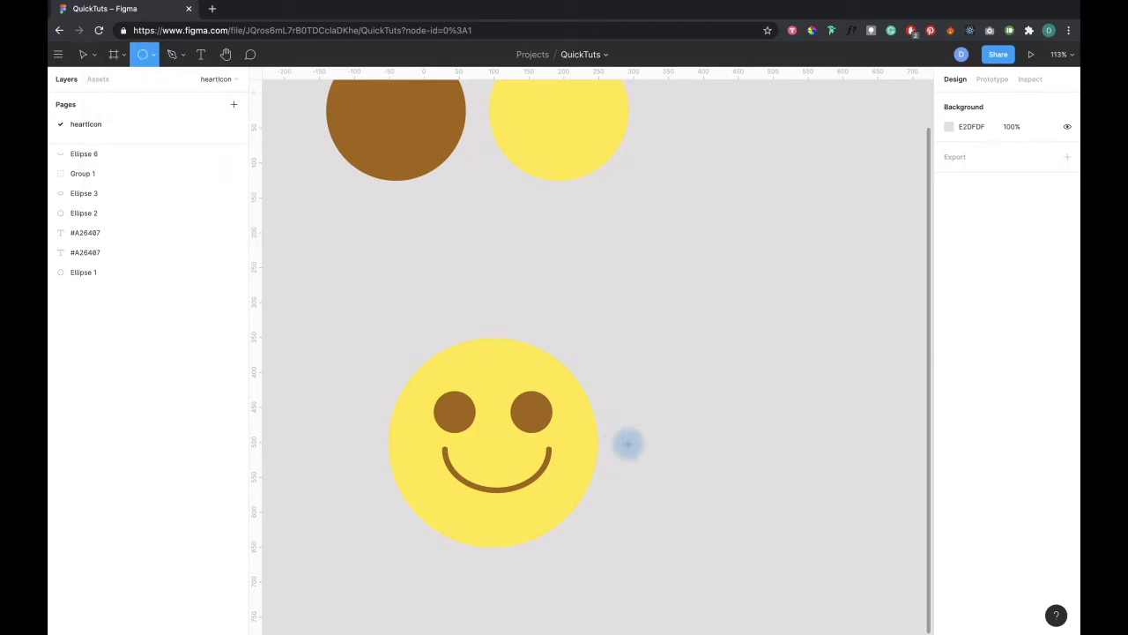
{"action": "left_click_drag", "start_coordinate": [816, 514], "coordinate": [816, 511]}
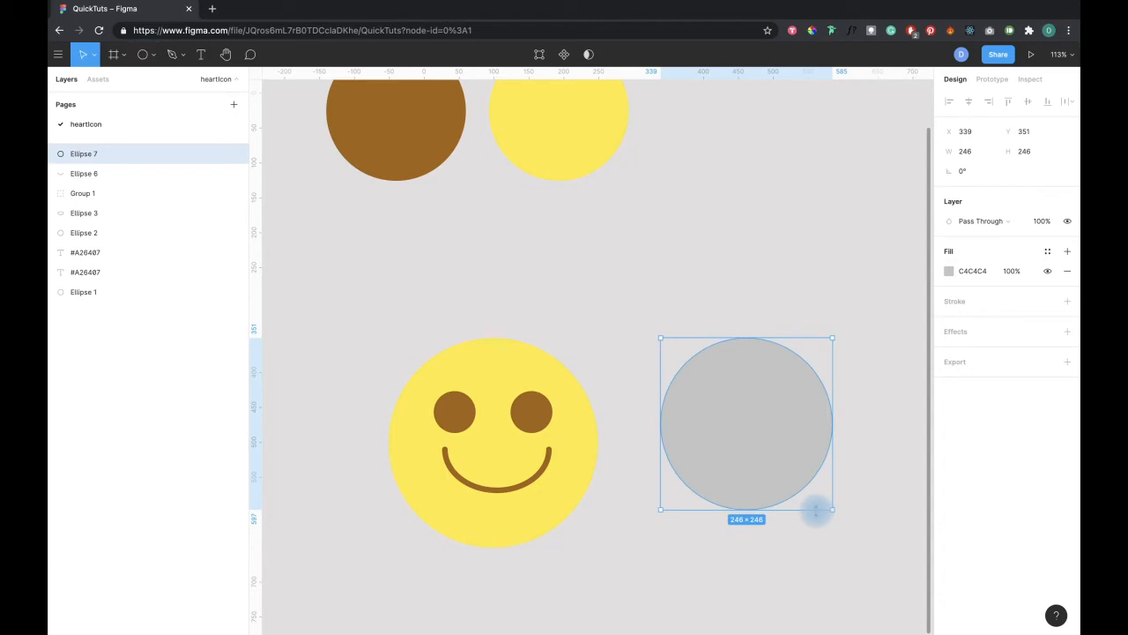
{"action": "left_click_drag", "start_coordinate": [758, 466], "coordinate": [769, 504]}
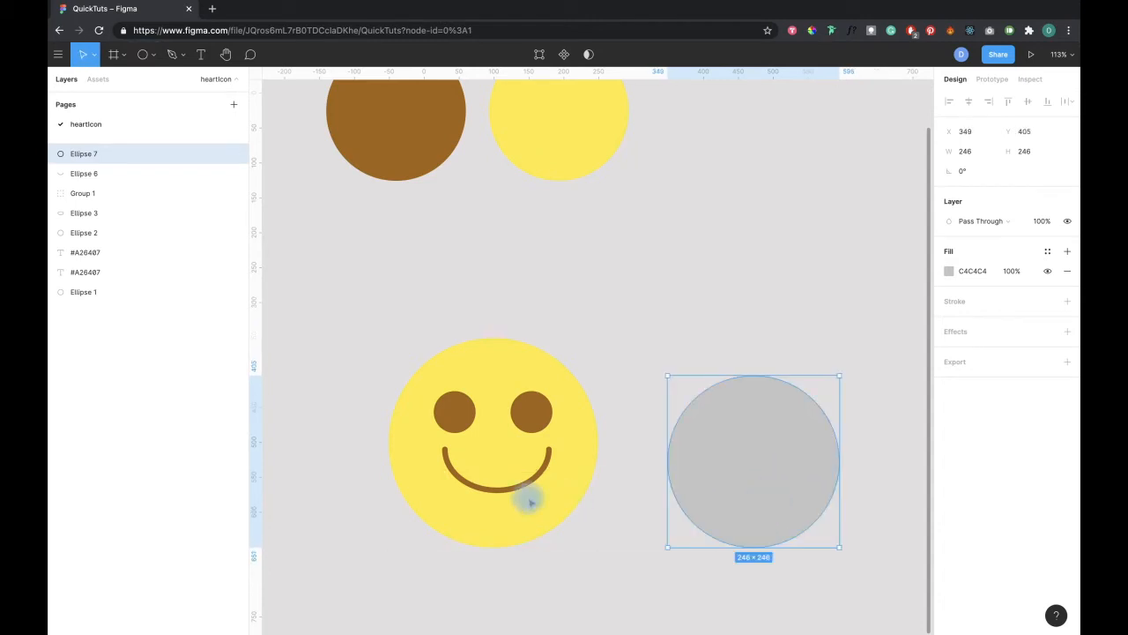
Step: Resize the grey circle to 300 × 300 to match the smiley face's size
{"action": "left_click", "coordinate": [518, 530]}
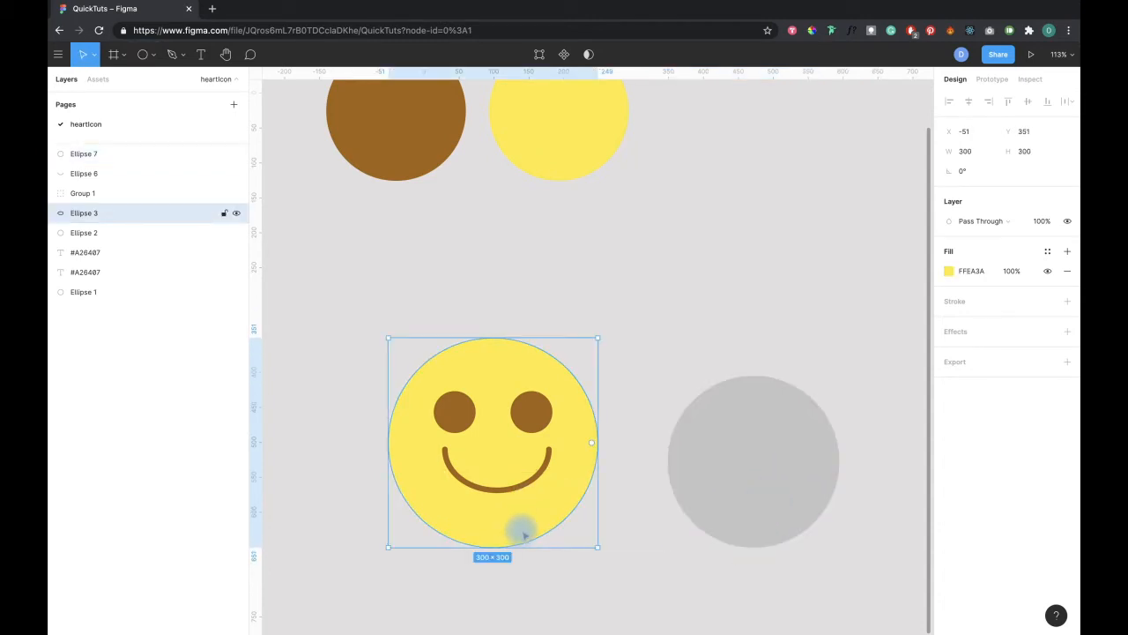
{"action": "left_click", "coordinate": [699, 514]}
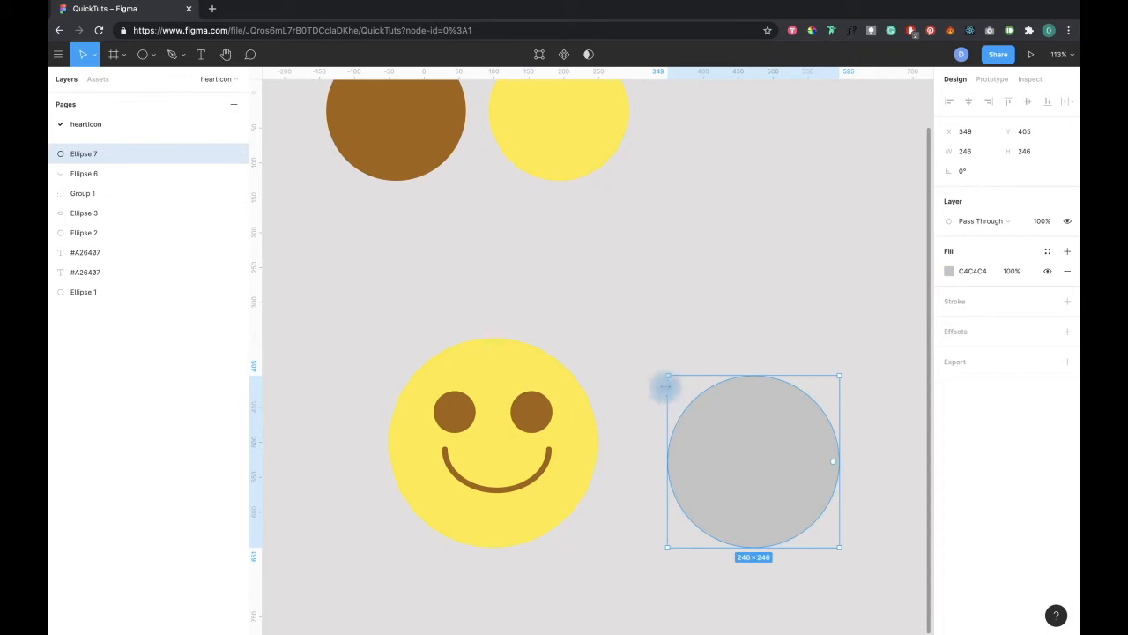
{"action": "left_click_drag", "start_coordinate": [664, 376], "coordinate": [628, 337]}
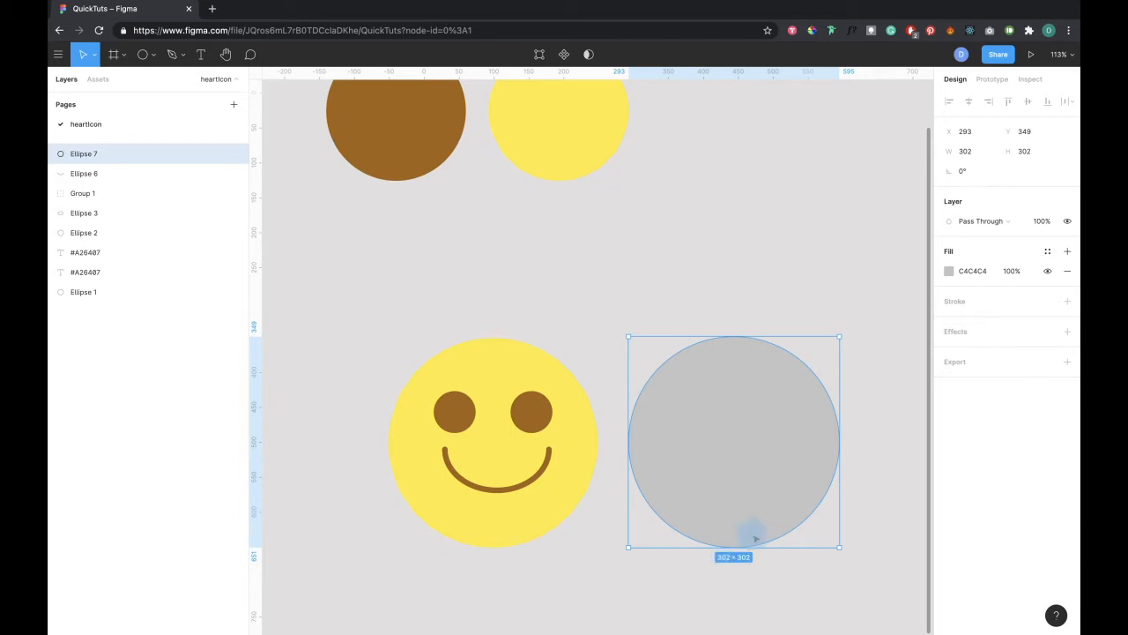
{"action": "left_click", "coordinate": [969, 154]}
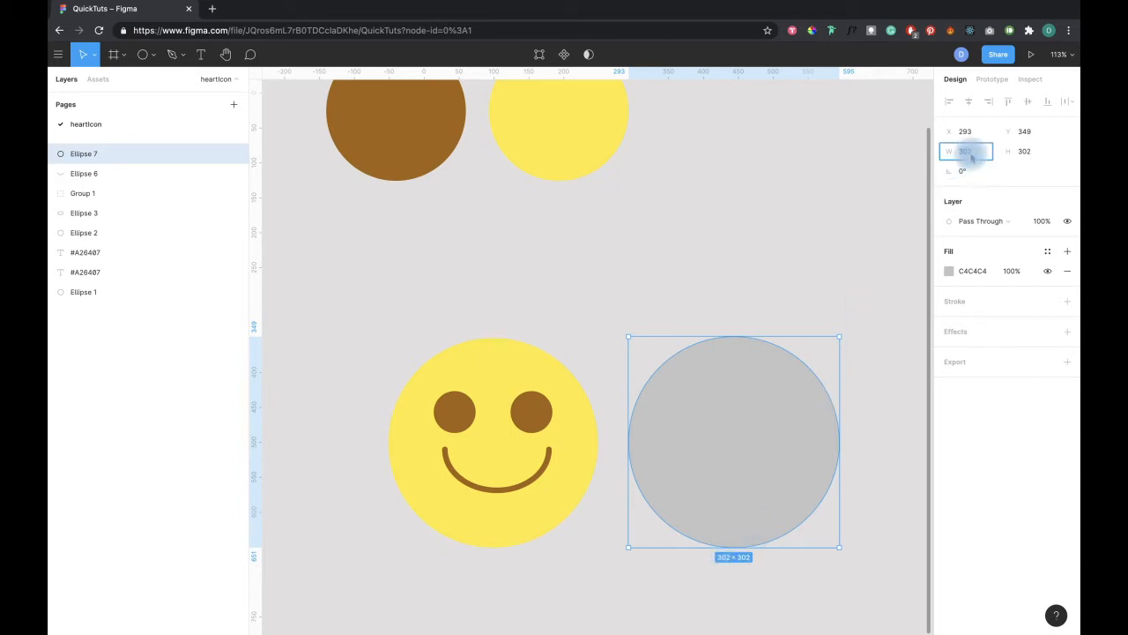
{"action": "type", "text": "300"}
{"action": "key", "text": "Return"}
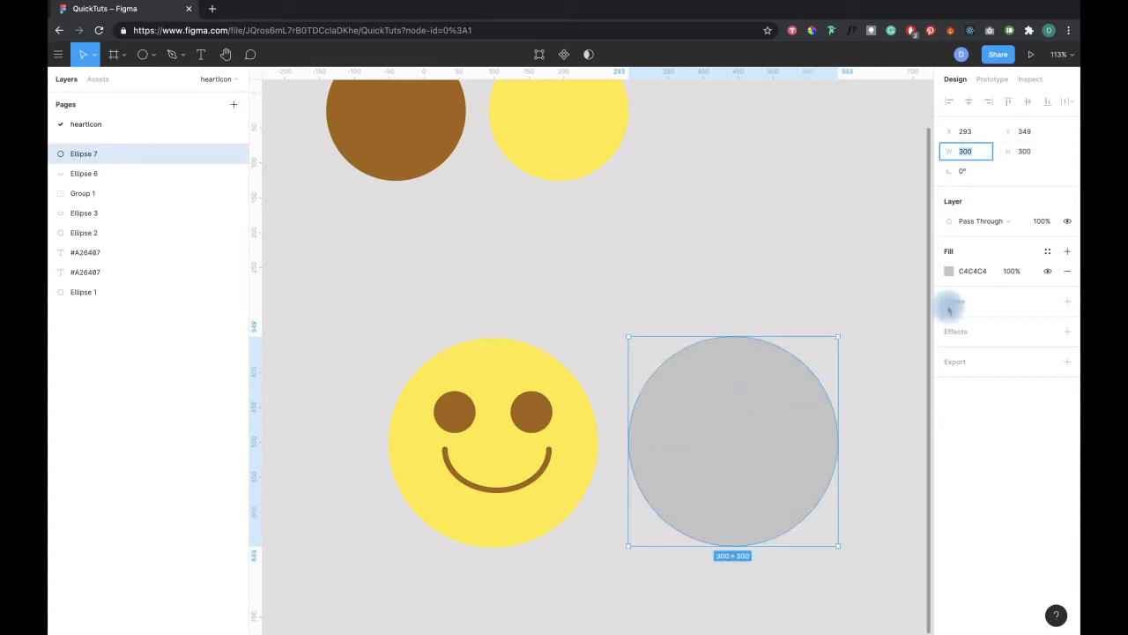
{"action": "left_click", "coordinate": [950, 272]}
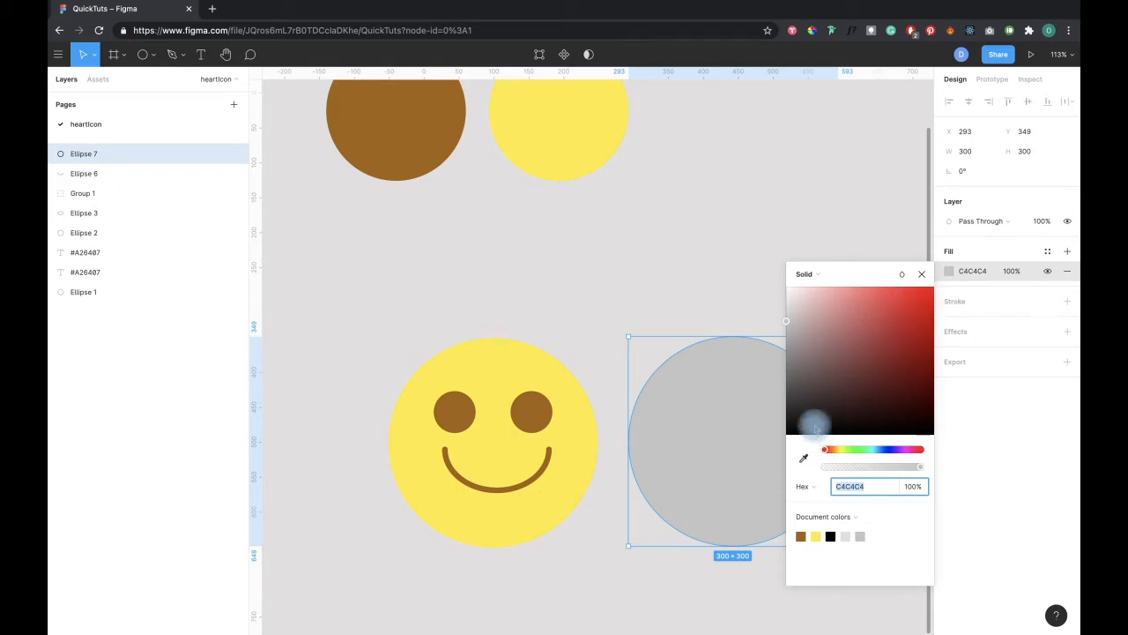
{"action": "left_click", "coordinate": [803, 457]}
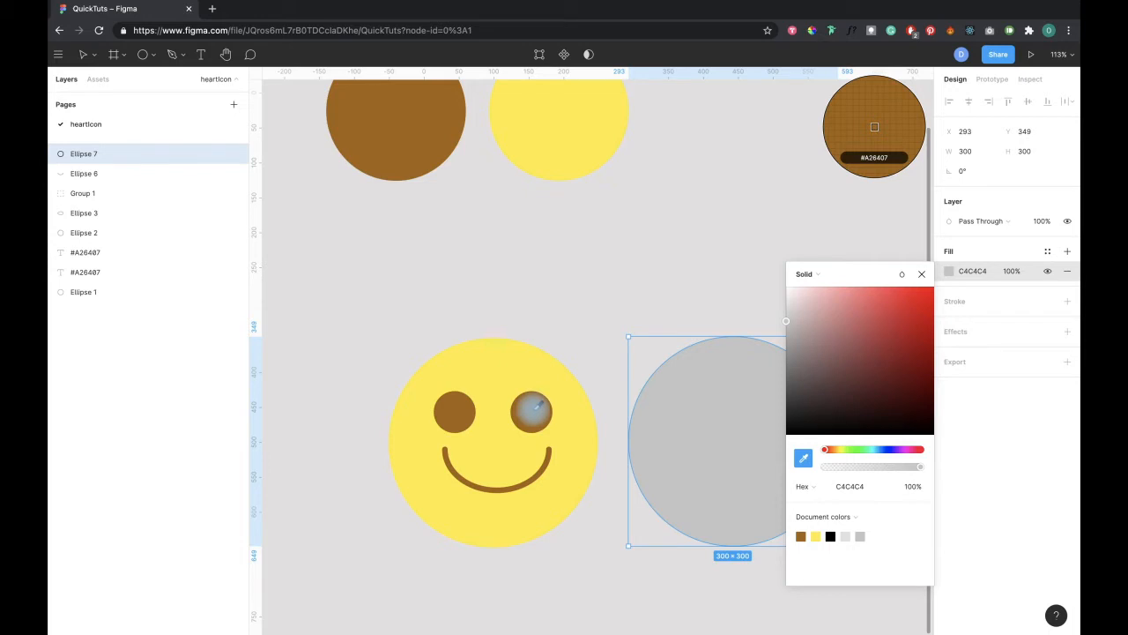
{"action": "left_click", "coordinate": [533, 407]}
{"action": "key", "text": "ctrl+z"}
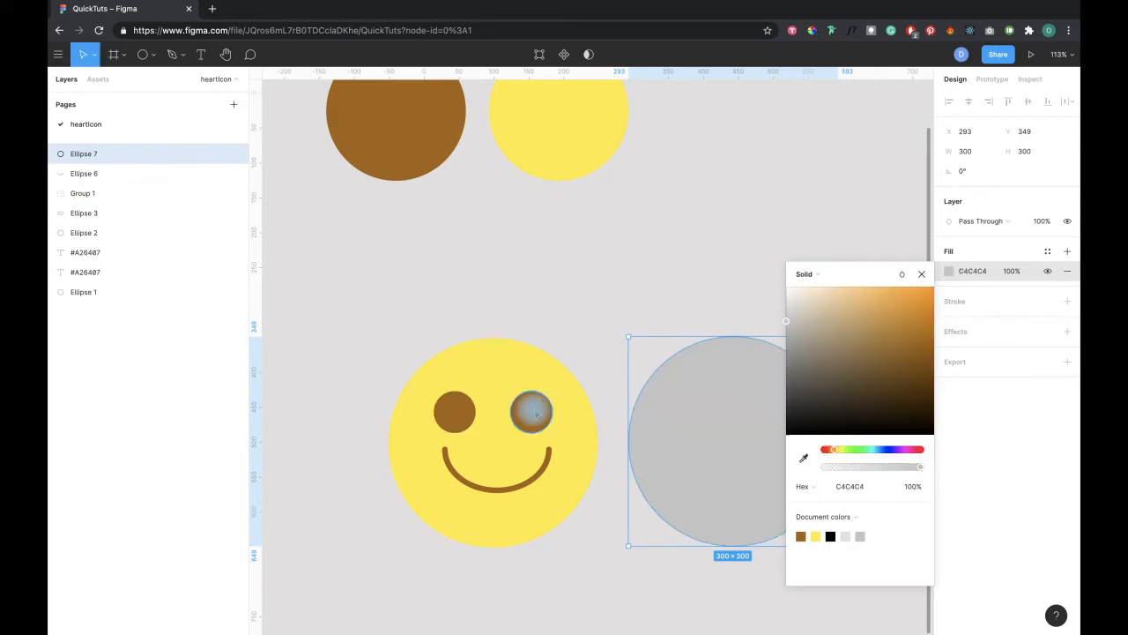
Step: Fill the new 300 × 300 circle with yellow FFEA3A, sampled from the smiley face with the eyedropper
{"action": "left_click", "coordinate": [802, 457]}
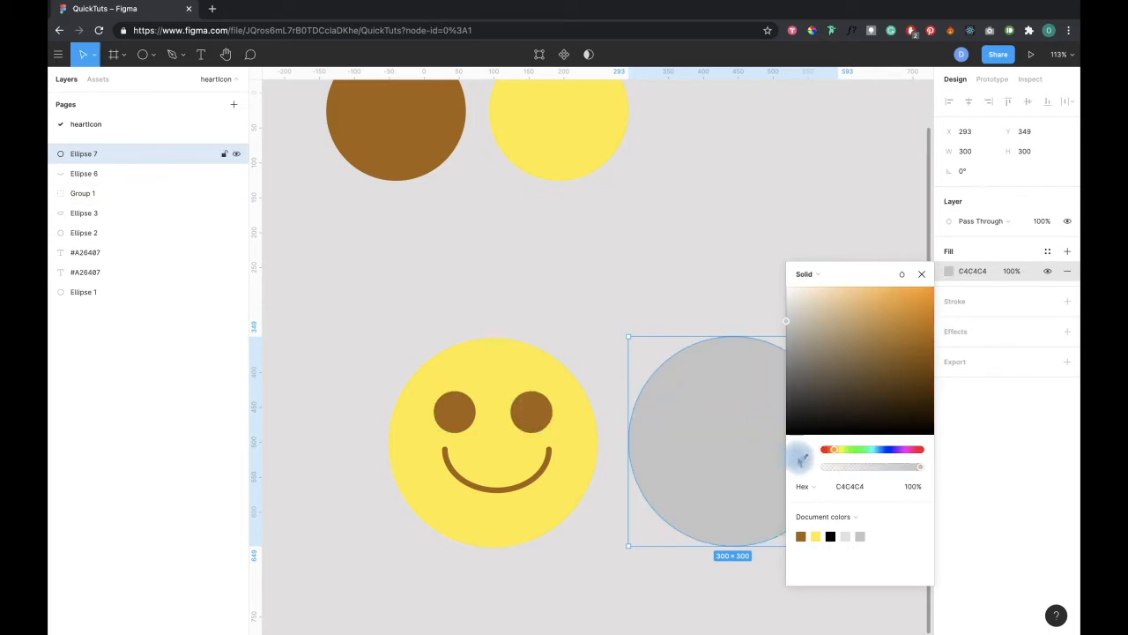
{"action": "left_click", "coordinate": [535, 511]}
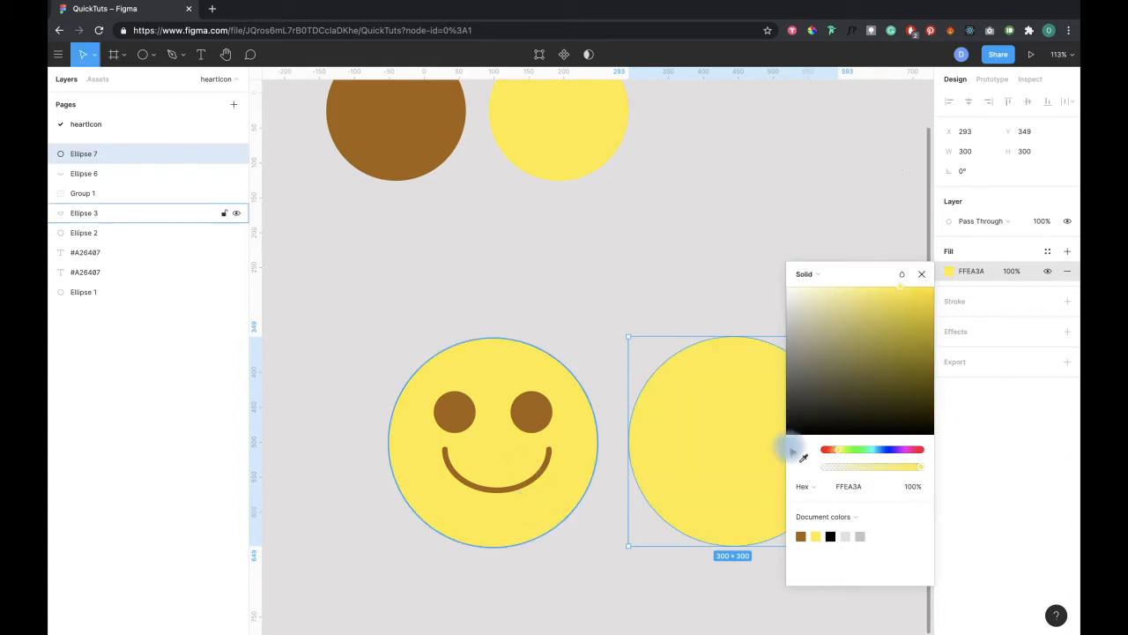
{"action": "left_click", "coordinate": [921, 274]}
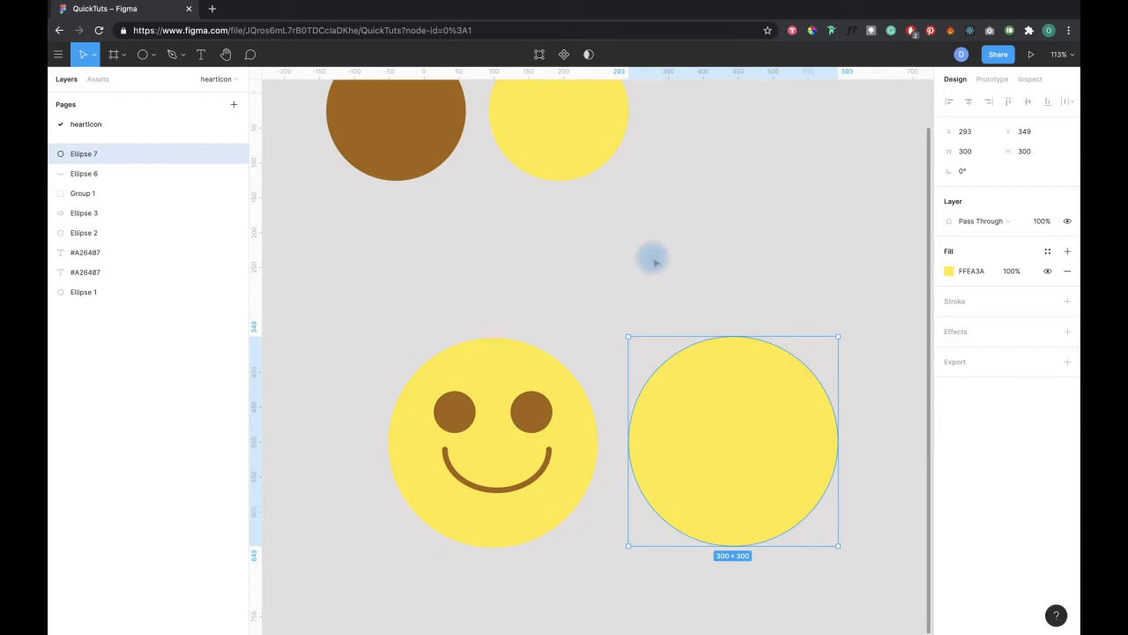
{"action": "scroll", "coordinate": [654, 259], "scroll_direction": "right", "scroll_amount": 2}
{"action": "scroll", "coordinate": [654, 259], "scroll_direction": "up", "scroll_amount": 1}
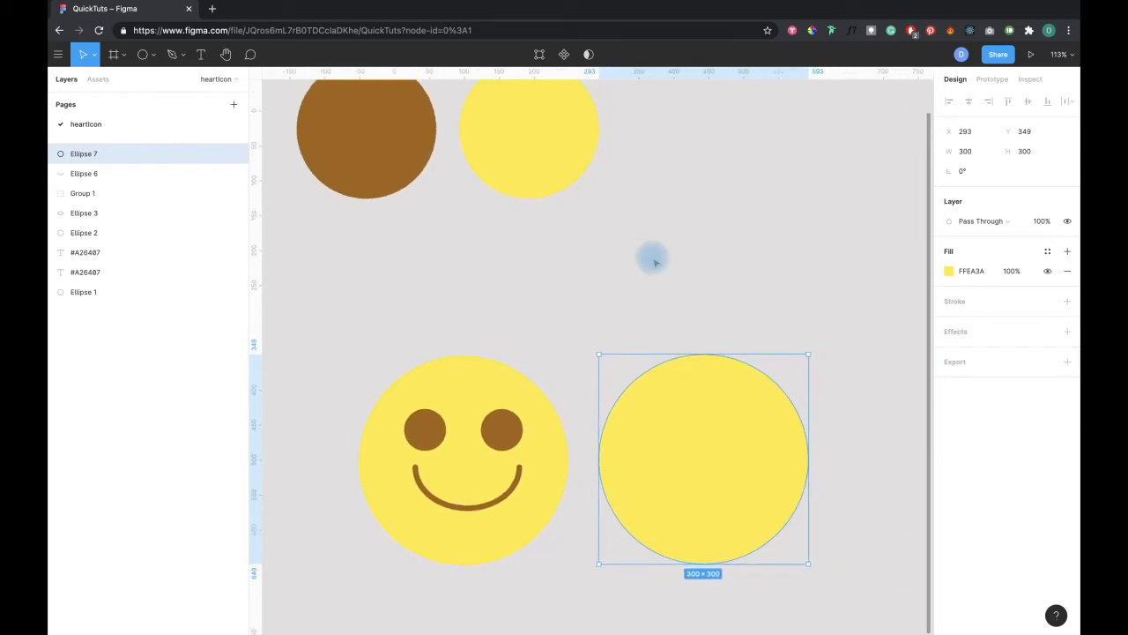
{"action": "scroll", "coordinate": [654, 263], "scroll_direction": "down", "scroll_amount": 2}
{"action": "scroll", "coordinate": [655, 263], "scroll_direction": "up", "scroll_amount": 1}
{"action": "scroll", "coordinate": [655, 262], "scroll_direction": "right", "scroll_amount": 1}
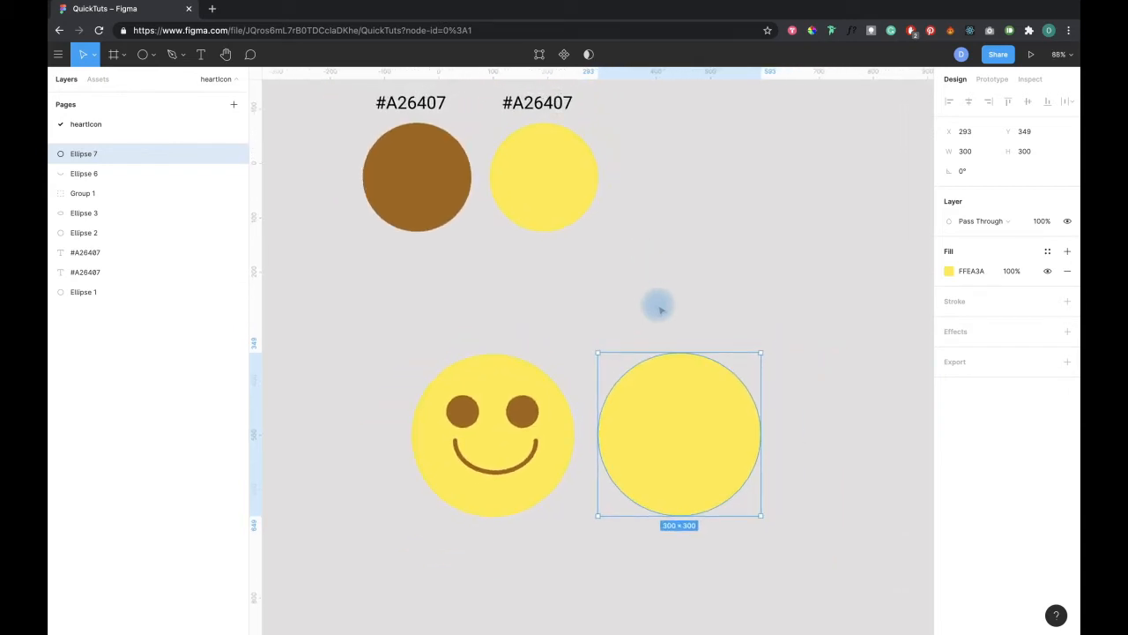
{"action": "scroll", "coordinate": [661, 309], "scroll_direction": "up", "scroll_amount": 2}
{"action": "scroll", "coordinate": [661, 309], "scroll_direction": "right", "scroll_amount": 2}
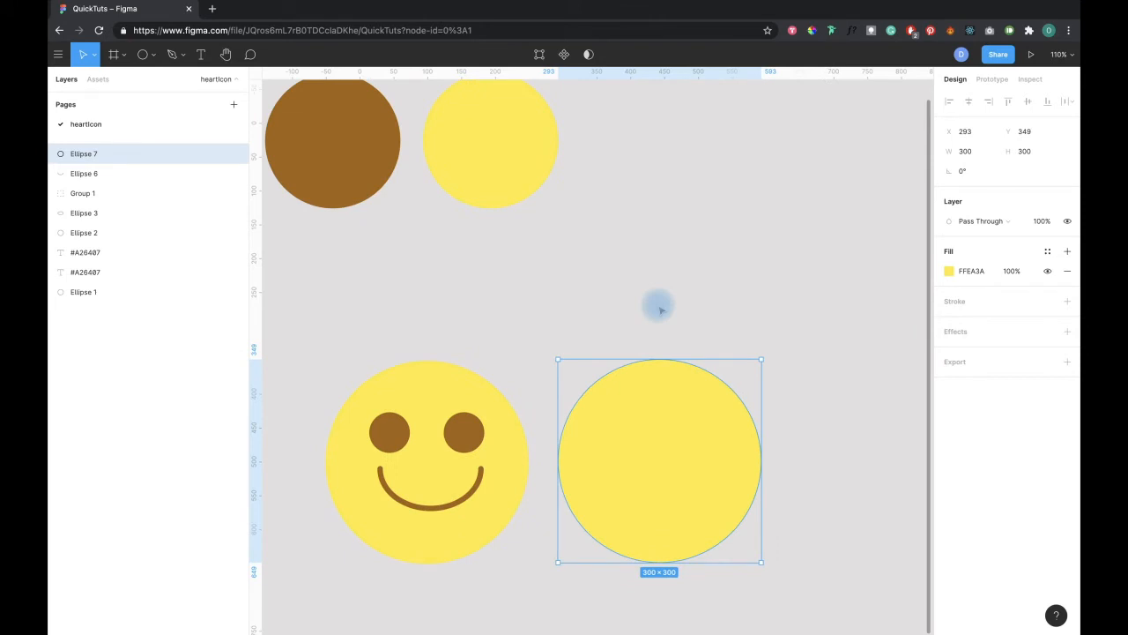
{"action": "scroll", "coordinate": [661, 309], "scroll_direction": "down", "scroll_amount": 3}
{"action": "scroll", "coordinate": [670, 343], "scroll_direction": "up", "scroll_amount": 1}
{"action": "scroll", "coordinate": [692, 416], "scroll_direction": "up", "scroll_amount": 2}
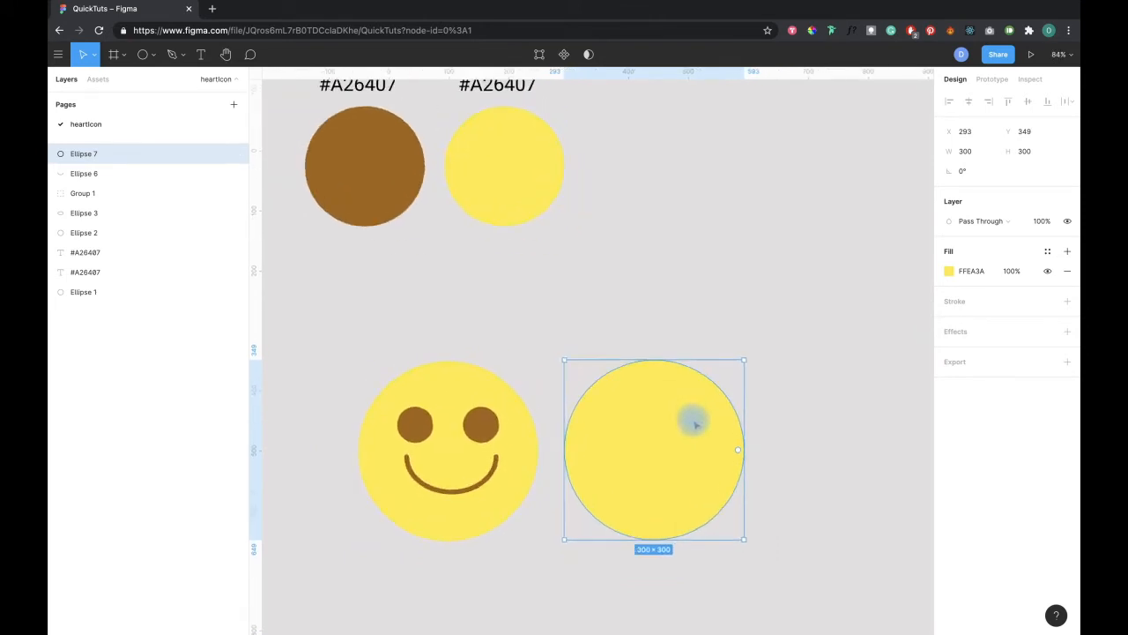
{"action": "left_click", "coordinate": [552, 315]}
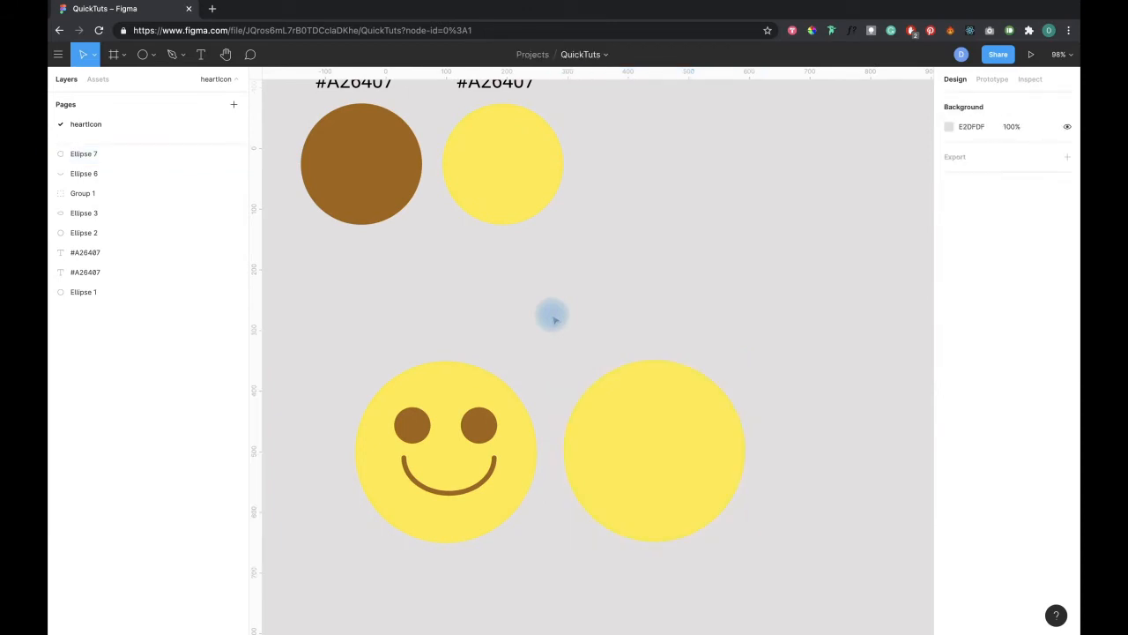
{"action": "left_click", "coordinate": [619, 401]}
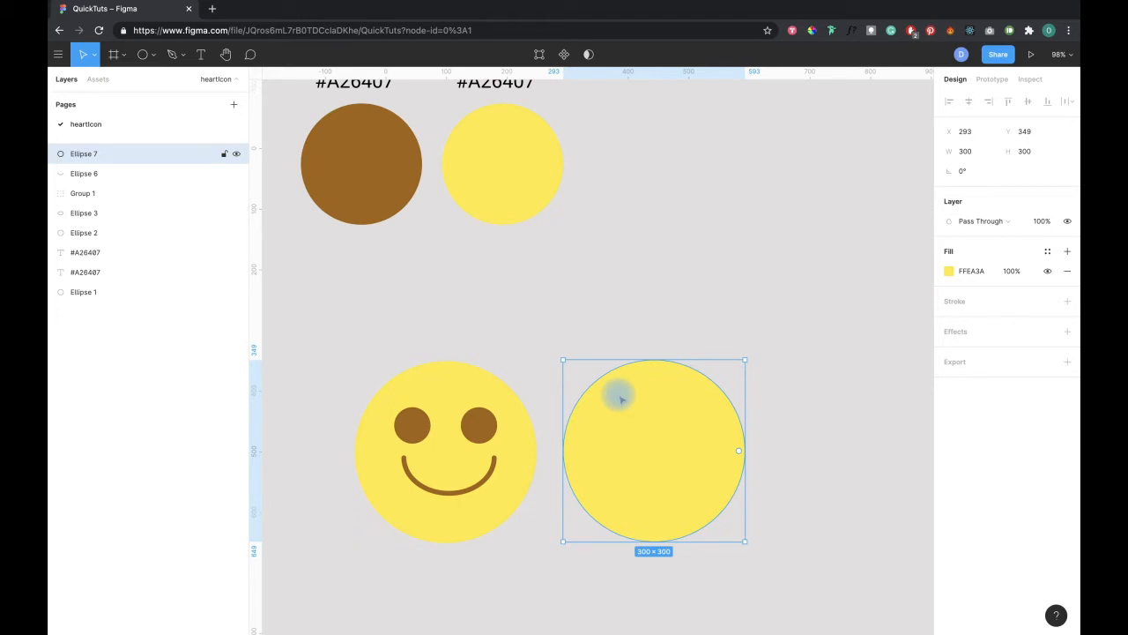
{"action": "left_click", "coordinate": [587, 312]}
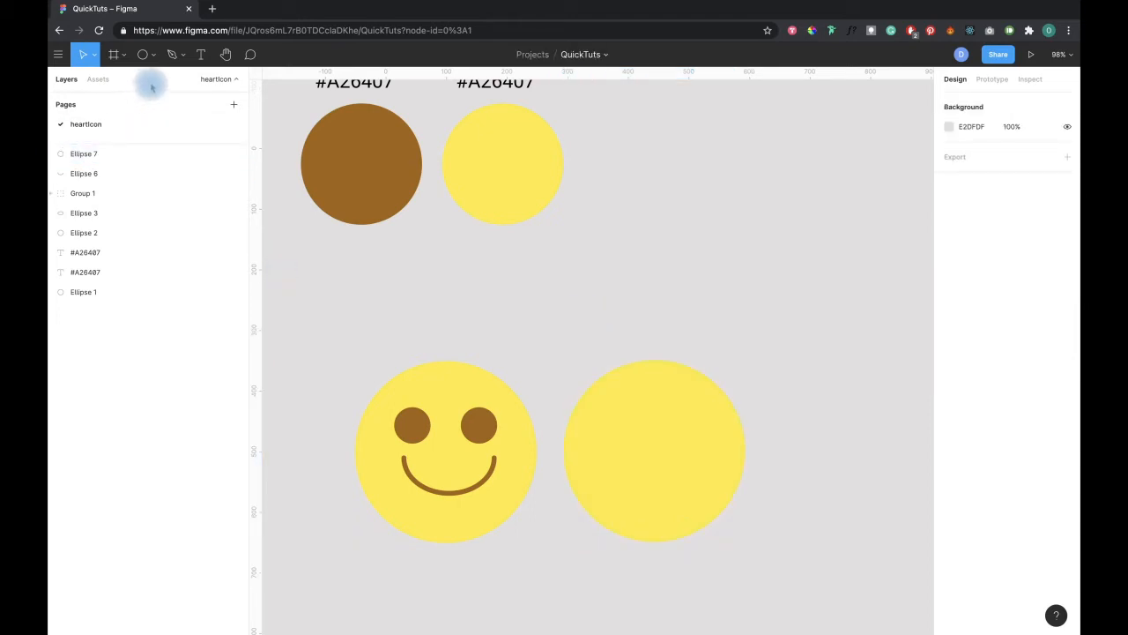
Step: Draw a small circle about 106 × 106 on the empty canvas above the plain yellow circle
{"action": "left_click", "coordinate": [151, 54]}
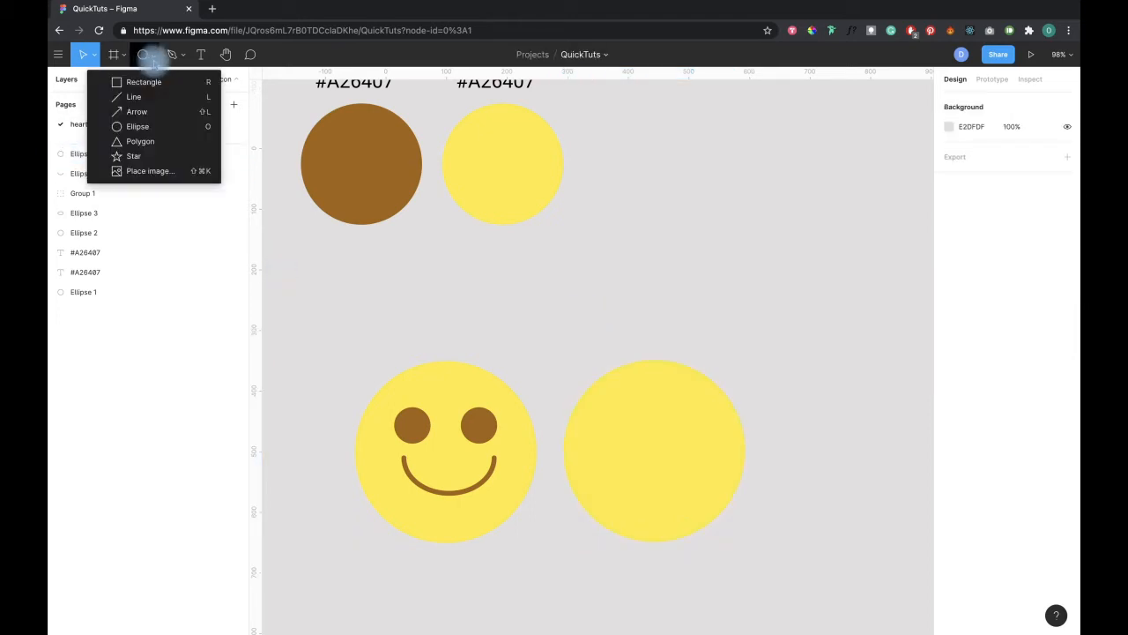
{"action": "left_click", "coordinate": [172, 126]}
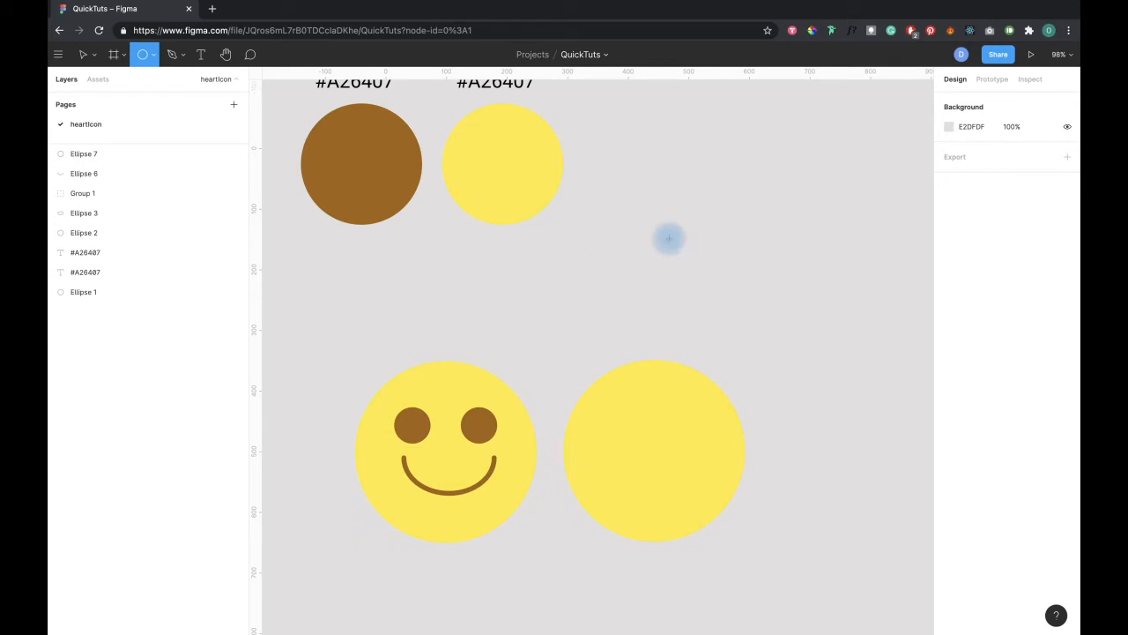
{"action": "left_click_drag", "start_coordinate": [668, 238], "coordinate": [734, 302]}
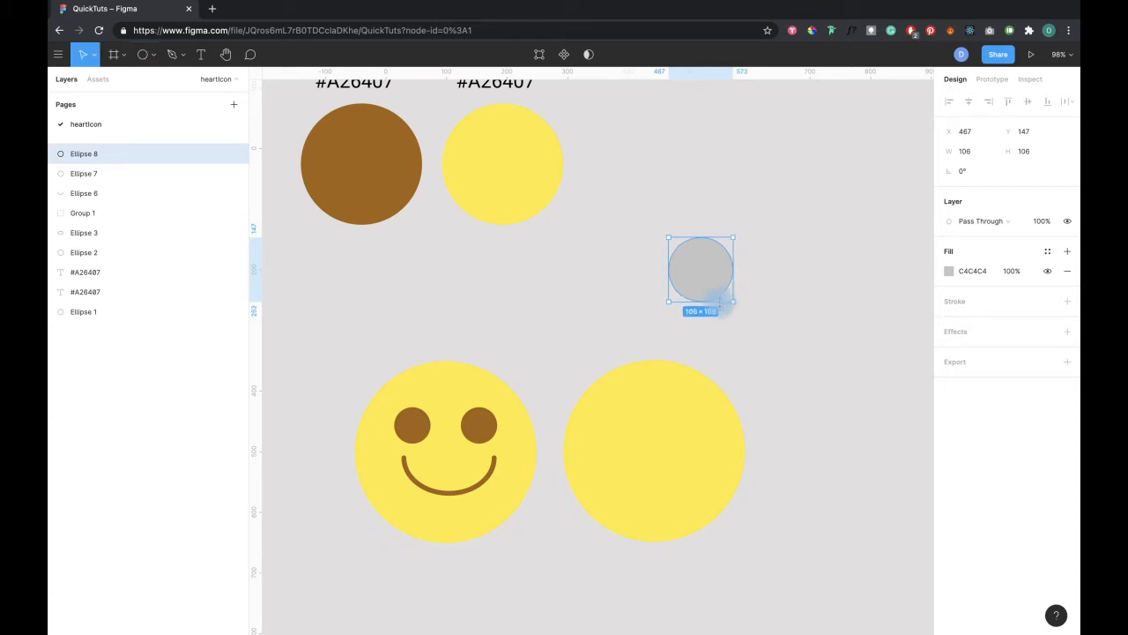
{"action": "left_click", "coordinate": [639, 238]}
Step: Duplicate the small grey circle and move the copy about 33 px straight up so the two overlap
{"action": "left_click", "coordinate": [702, 280]}
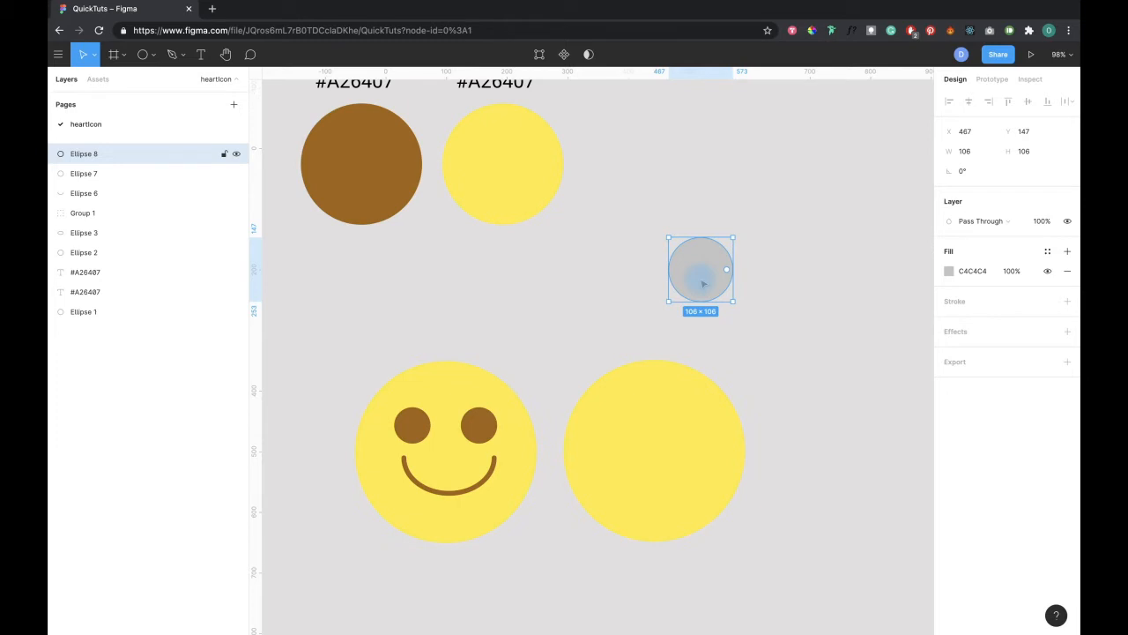
{"action": "key", "text": "super+v"}
{"action": "mouse_move", "coordinate": [703, 283]}
{"action": "left_mouse_down"}
{"action": "mouse_move", "coordinate": [784, 287]}
{"action": "mouse_move", "coordinate": [733, 234]}
{"action": "mouse_move", "coordinate": [705, 247]}
{"action": "mouse_move", "coordinate": [706, 264]}
{"action": "left_mouse_up"}
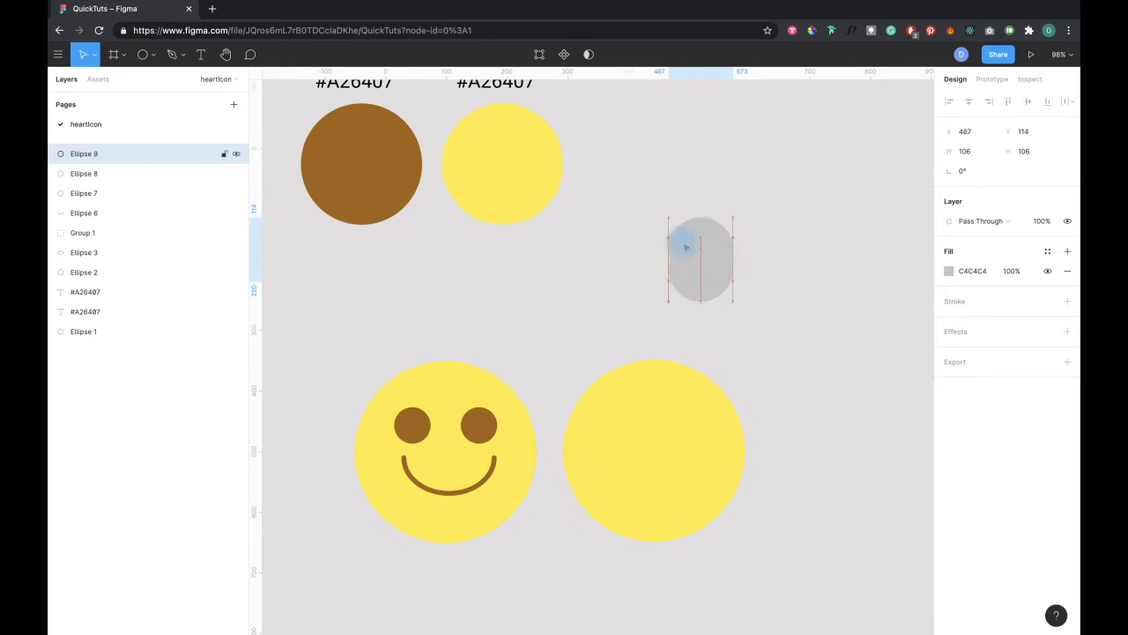
Step: Select both overlapping grey circles and subtract the upper one from the lower one to form a crescent
{"action": "left_click_drag", "start_coordinate": [639, 184], "coordinate": [770, 328]}
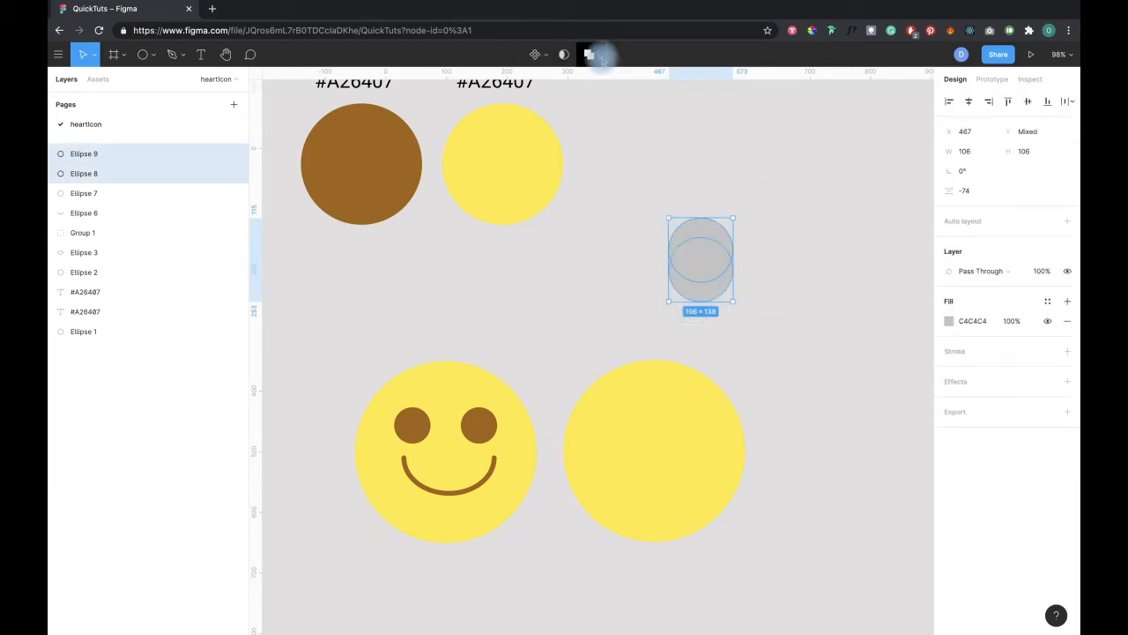
{"action": "left_click", "coordinate": [600, 54]}
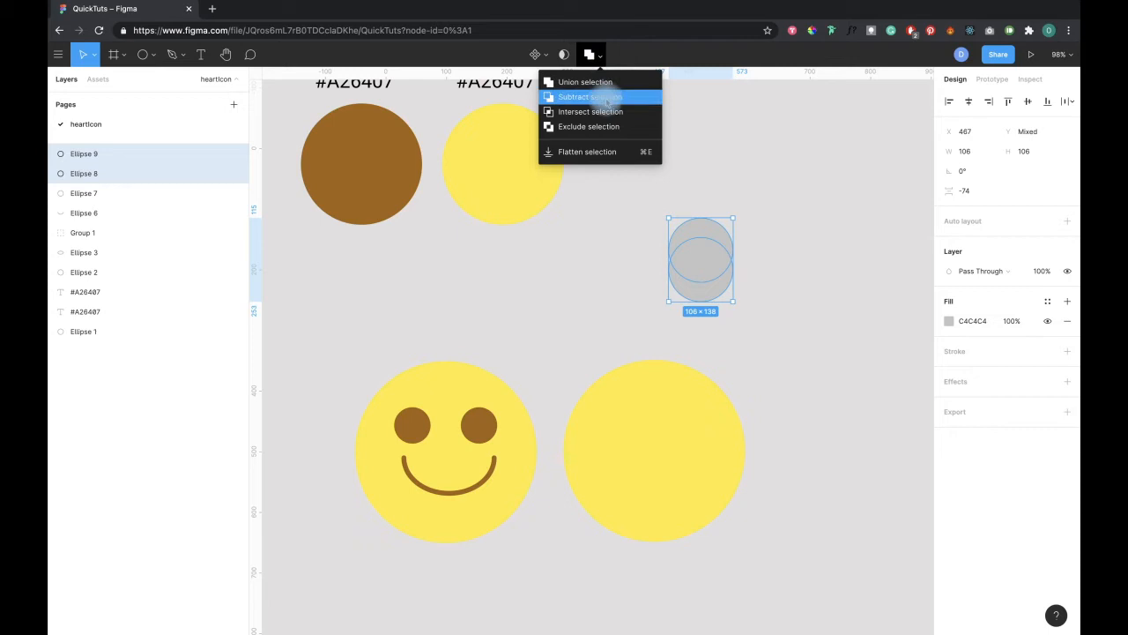
{"action": "left_click", "coordinate": [607, 97]}
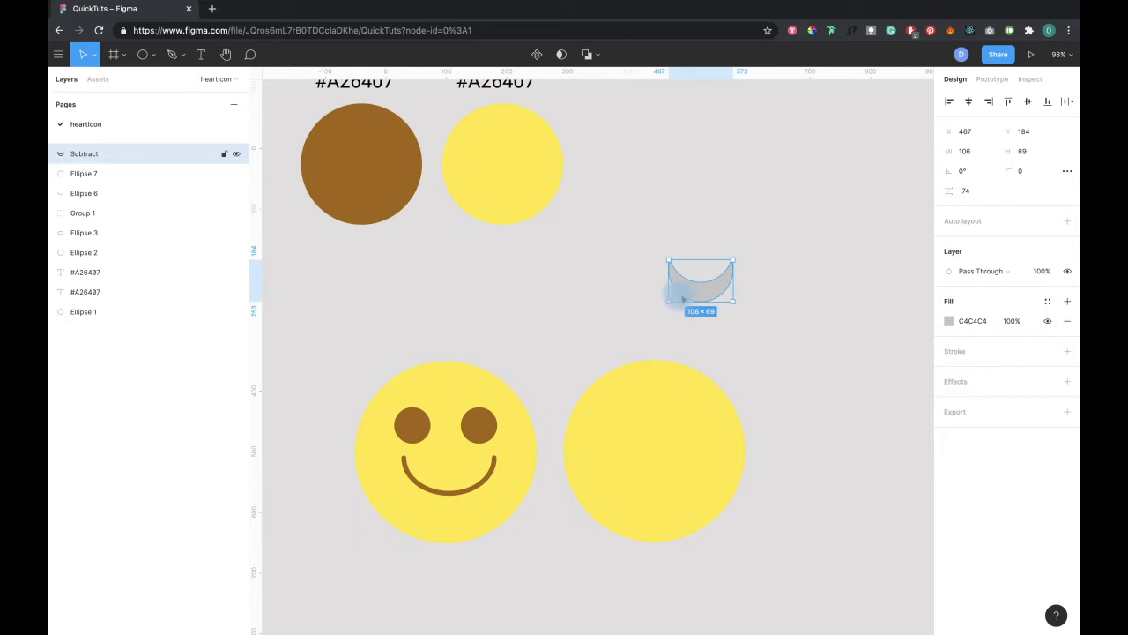
Step: Move the grey crescent onto the plain yellow circle and scale it down proportionally to about 61 × 40 in the upper-left eye area
{"action": "left_click_drag", "start_coordinate": [679, 307], "coordinate": [613, 476]}
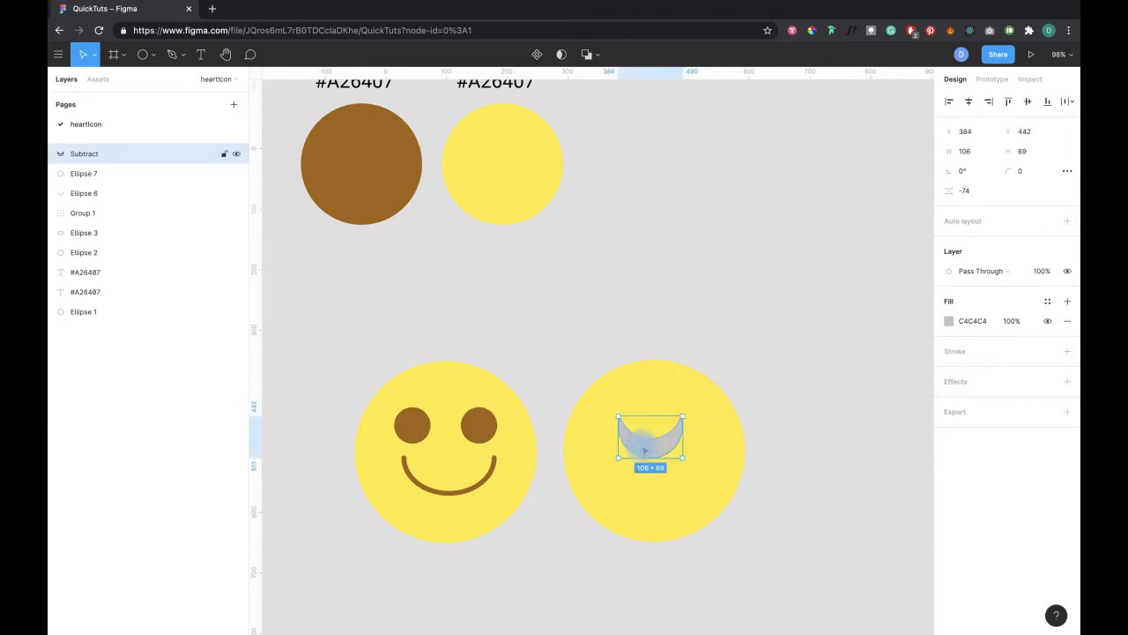
{"action": "scroll", "coordinate": [613, 476], "scroll_direction": "up", "scroll_amount": 4}
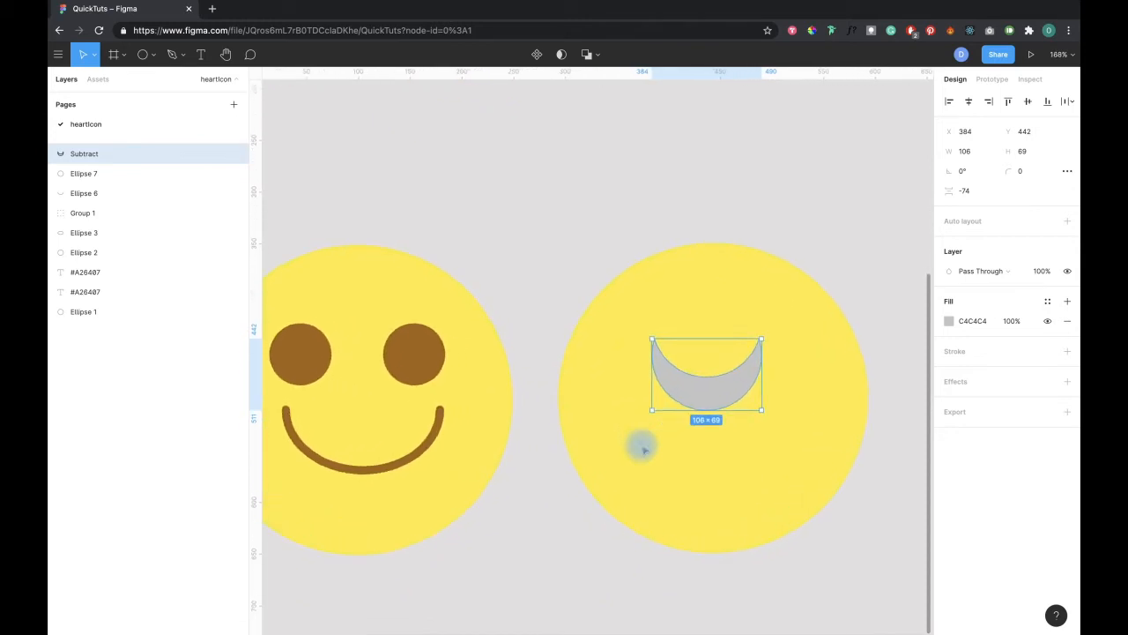
{"action": "key", "text": "Return"}
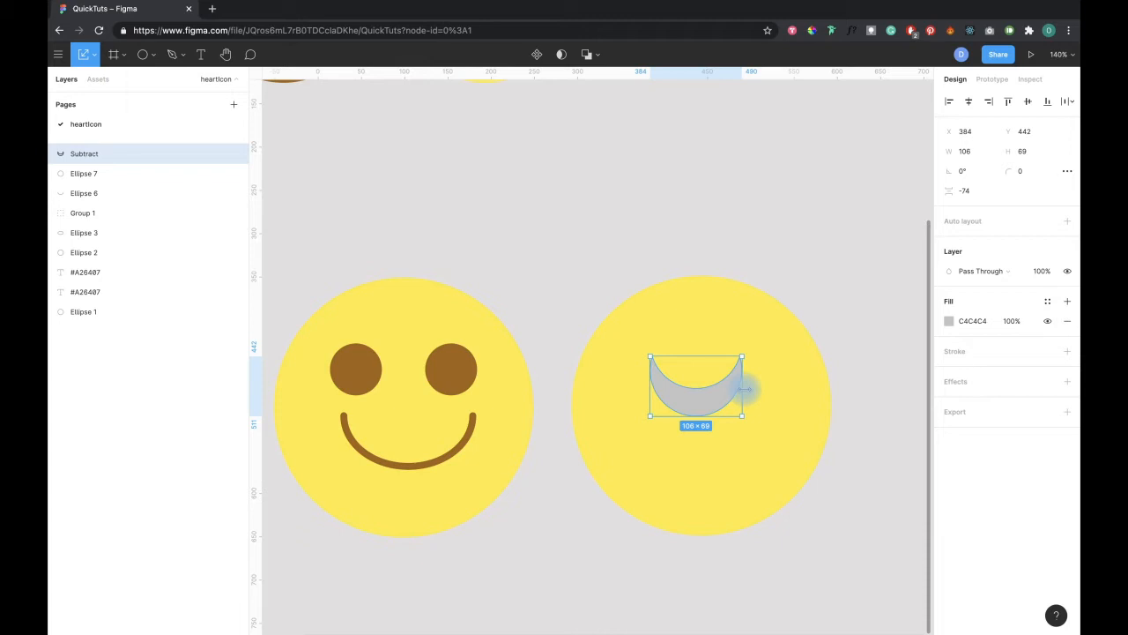
{"action": "left_click_drag", "start_coordinate": [745, 388], "coordinate": [671, 398]}
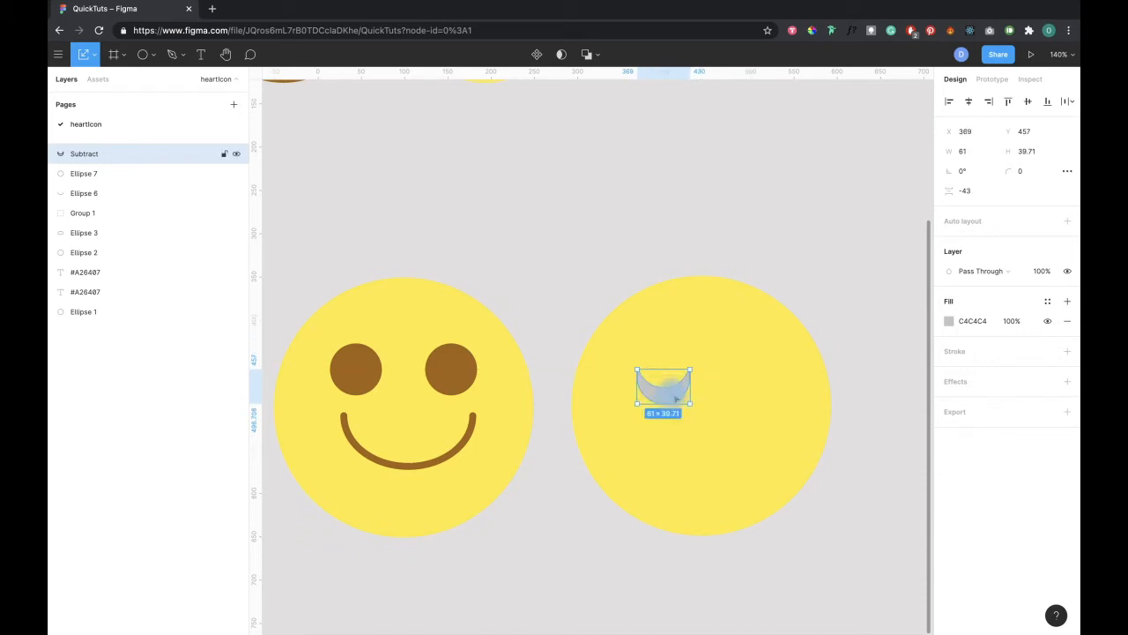
Step: Fill the crescent with brown A26407, sampled from the first smiley's features with the eyedropper
{"action": "left_click", "coordinate": [949, 322]}
{"action": "left_click", "coordinate": [803, 502]}
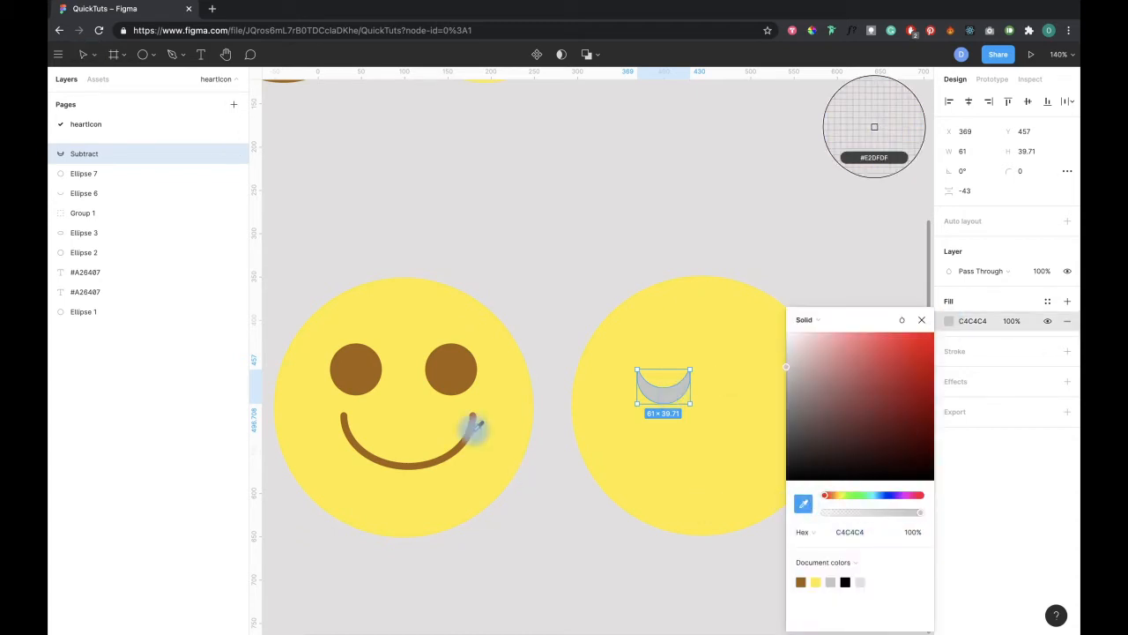
{"action": "left_click", "coordinate": [448, 382]}
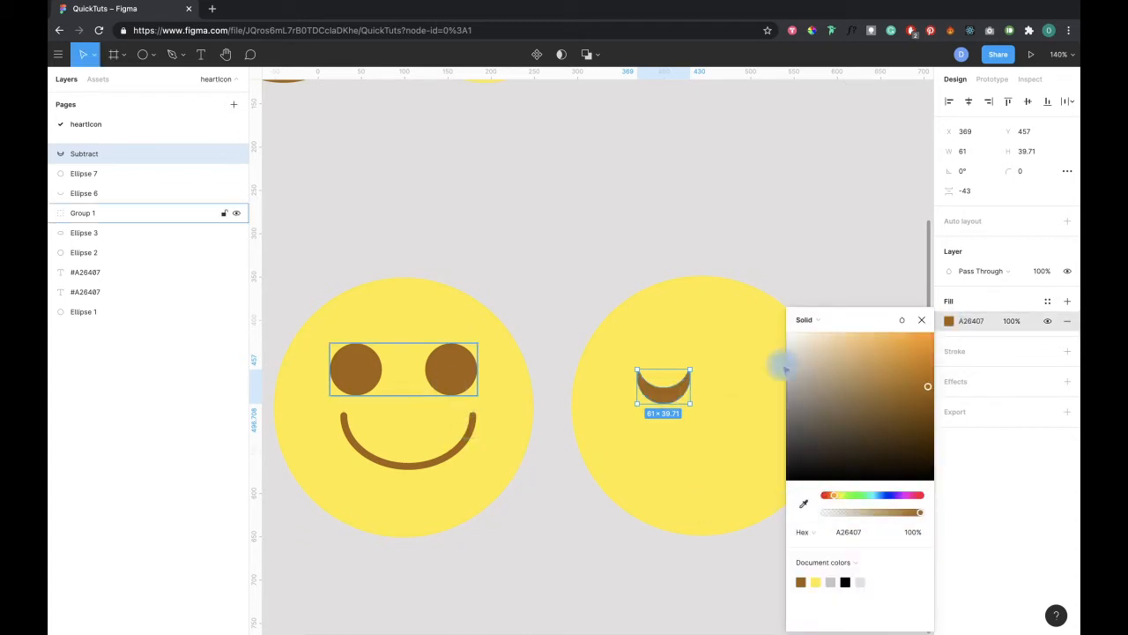
{"action": "left_click", "coordinate": [921, 321]}
{"action": "left_click", "coordinate": [844, 524]}
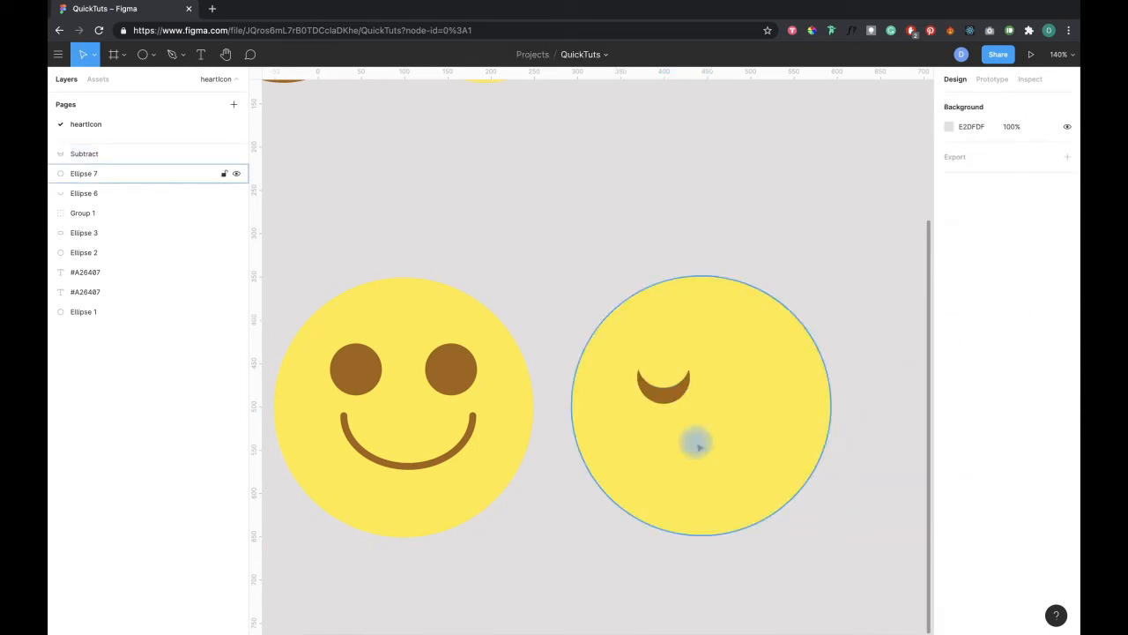
Step: Duplicate the brown crescent as a level second eye 56 px to its right, and shift both eyes 15 px up and left
{"action": "left_click", "coordinate": [667, 400]}
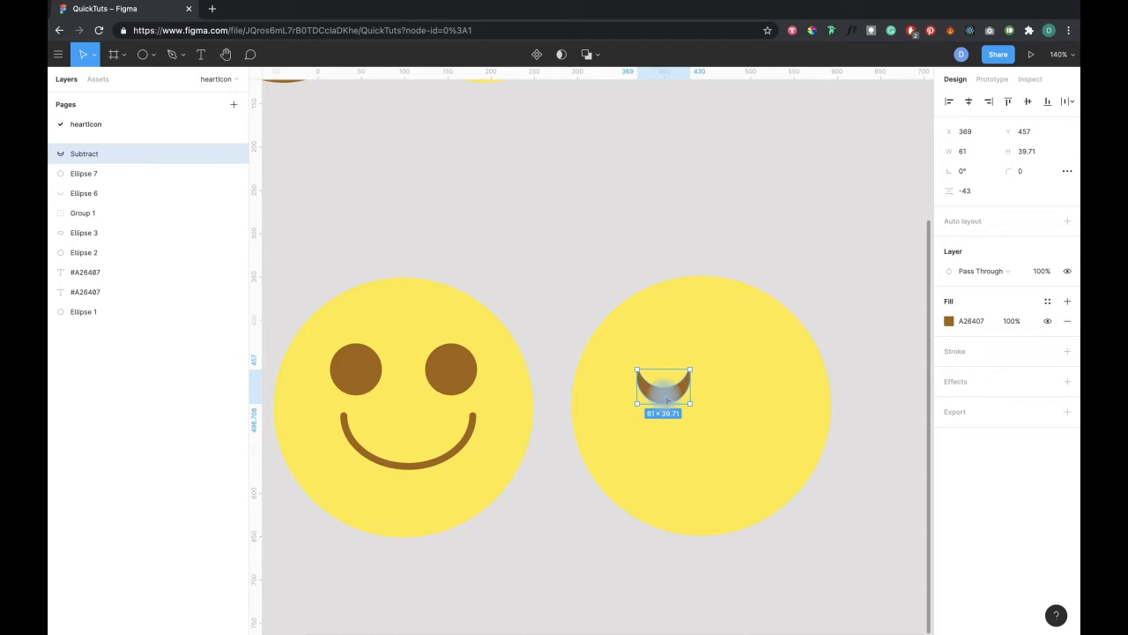
{"action": "key", "text": "super+v"}
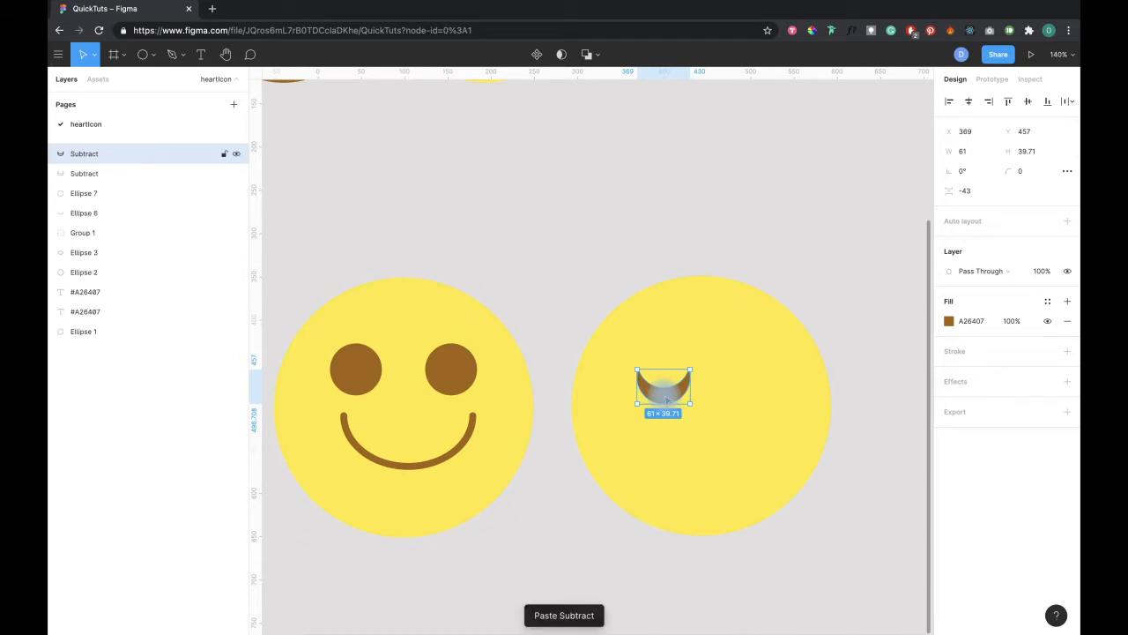
{"action": "left_click_drag", "start_coordinate": [666, 398], "coordinate": [768, 409]}
{"action": "left_click", "coordinate": [665, 392], "text": "shift"}
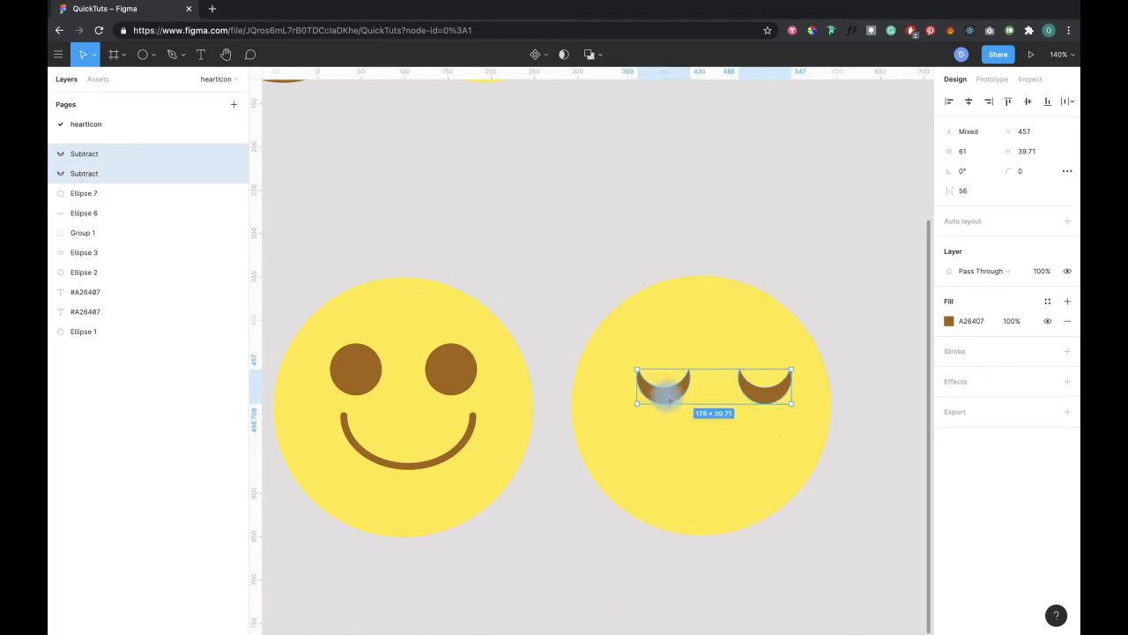
{"action": "left_click_drag", "start_coordinate": [668, 400], "coordinate": [637, 372]}
{"action": "left_click", "coordinate": [603, 269]}
Step: Copy the left crescent eye, place the copy centred below the eyes as the mouth, and widen it to about 101 px
{"action": "left_click", "coordinate": [652, 375]}
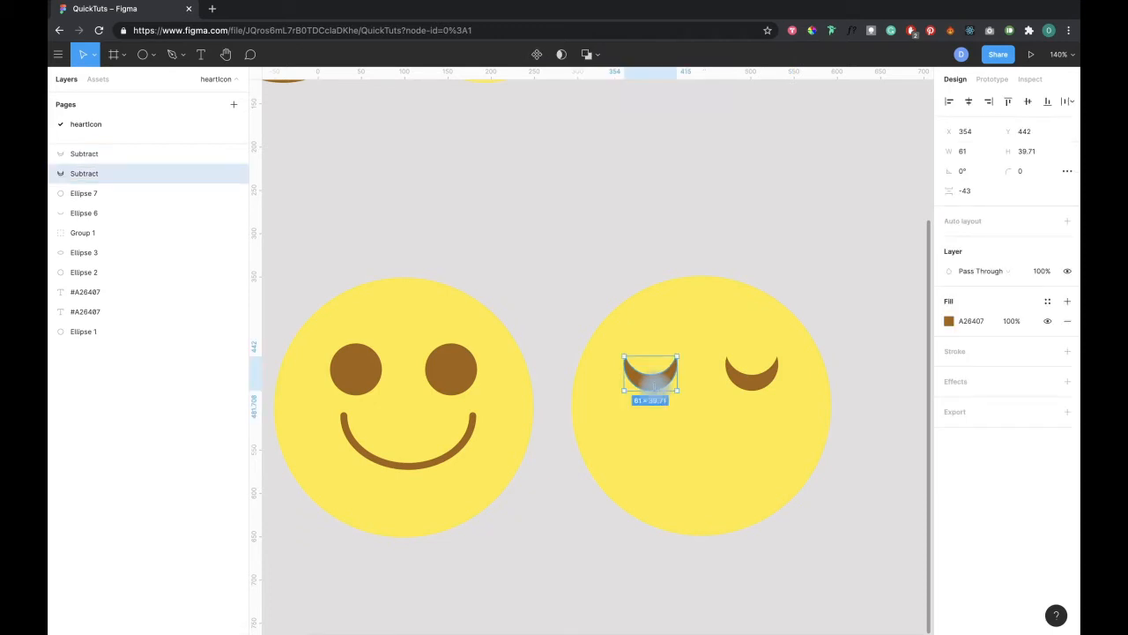
{"action": "key", "text": "ctrl+c"}
{"action": "key", "text": "ctrl+v"}
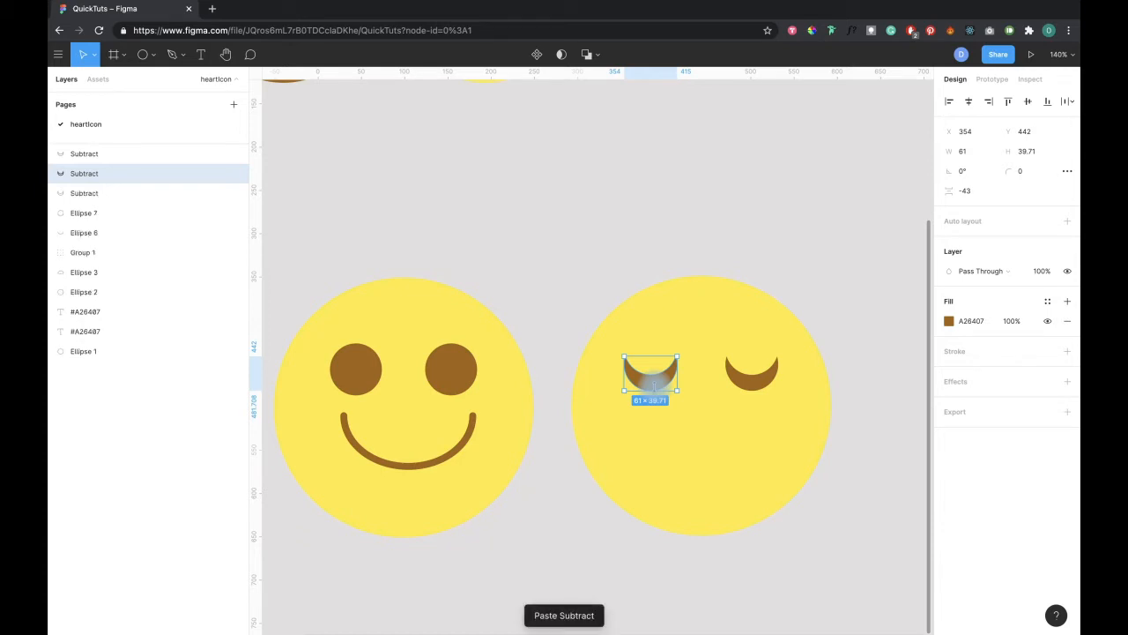
{"action": "left_click_drag", "start_coordinate": [652, 379], "coordinate": [702, 458]}
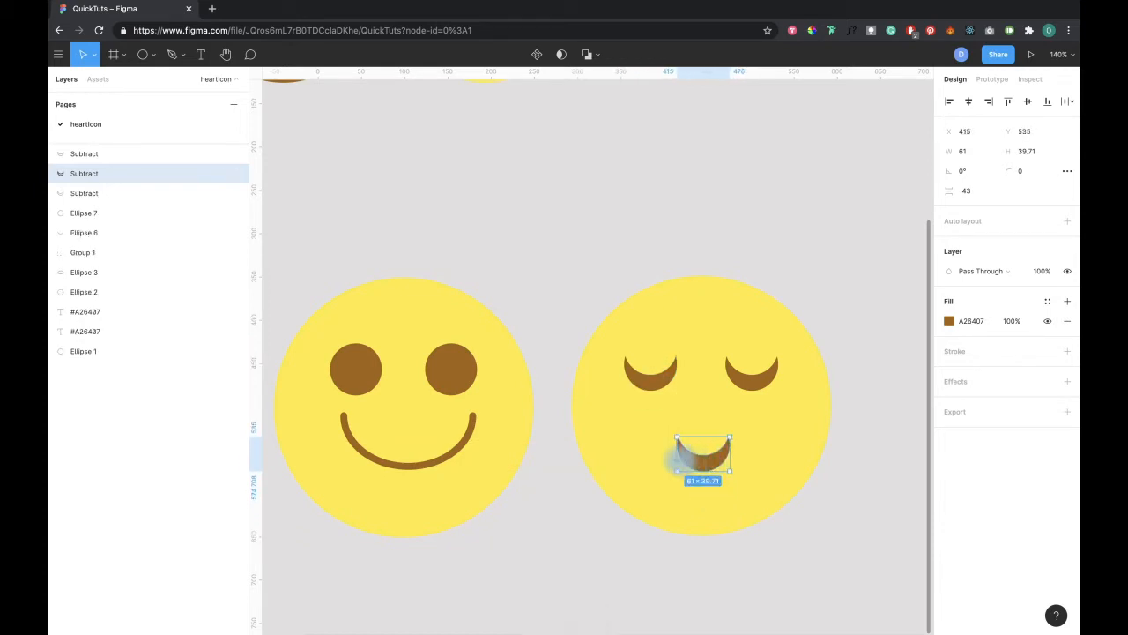
{"action": "left_click_drag", "start_coordinate": [675, 455], "coordinate": [657, 456]}
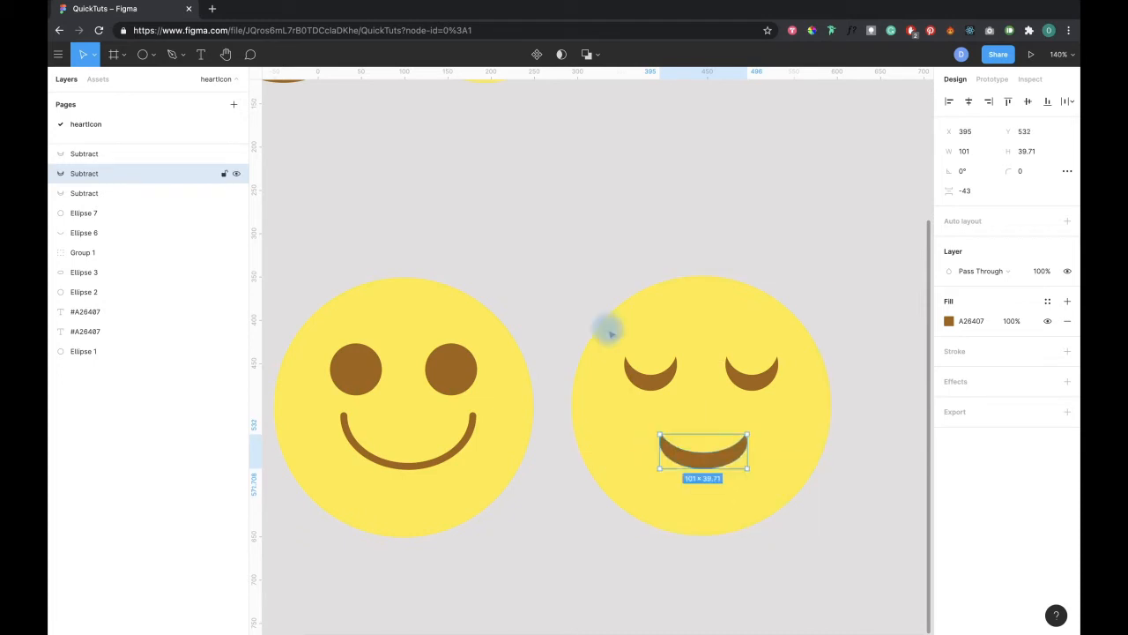
{"action": "left_click", "coordinate": [577, 282]}
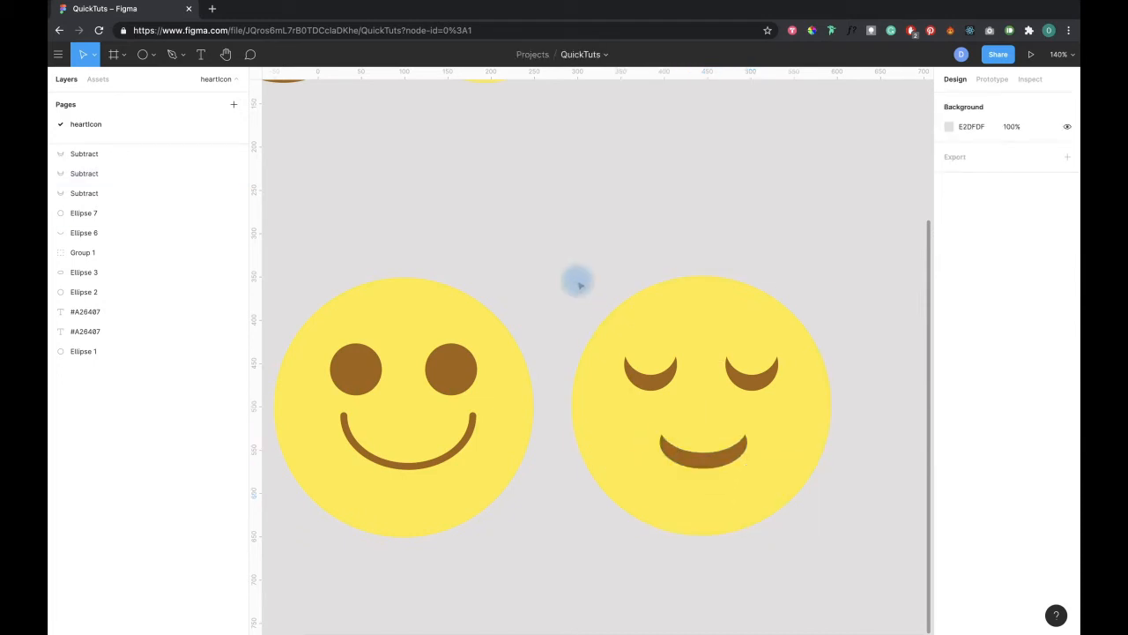
Step: Group the second face's yellow circle with its crescent eyes and mouth, and name the group smileySleepy
{"action": "left_click_drag", "start_coordinate": [567, 258], "coordinate": [850, 513]}
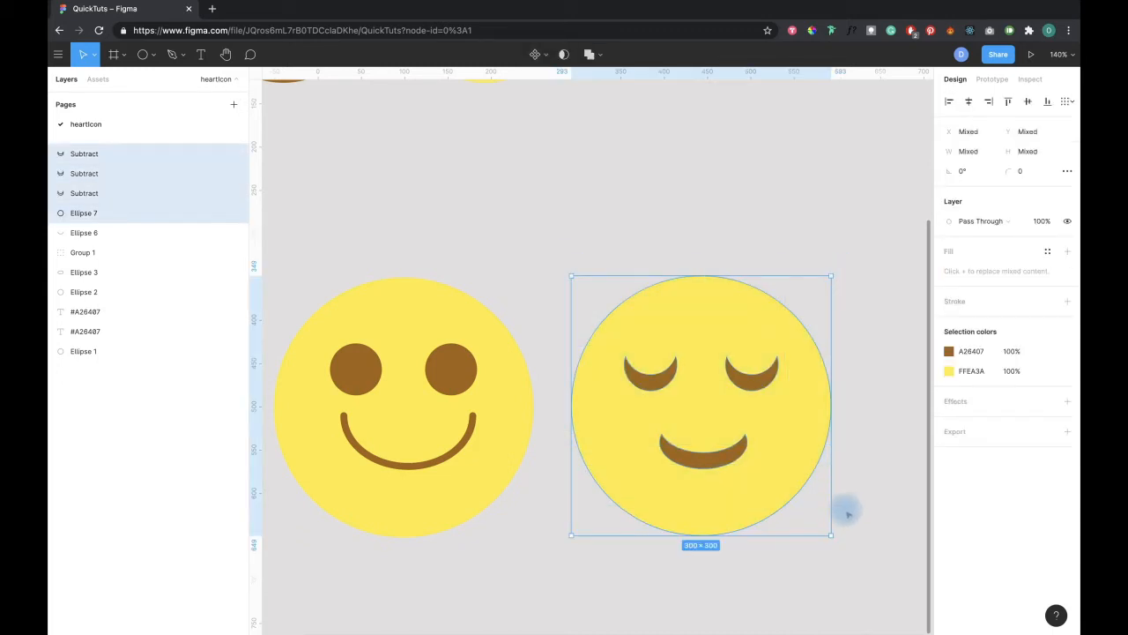
{"action": "right_click", "coordinate": [694, 423]}
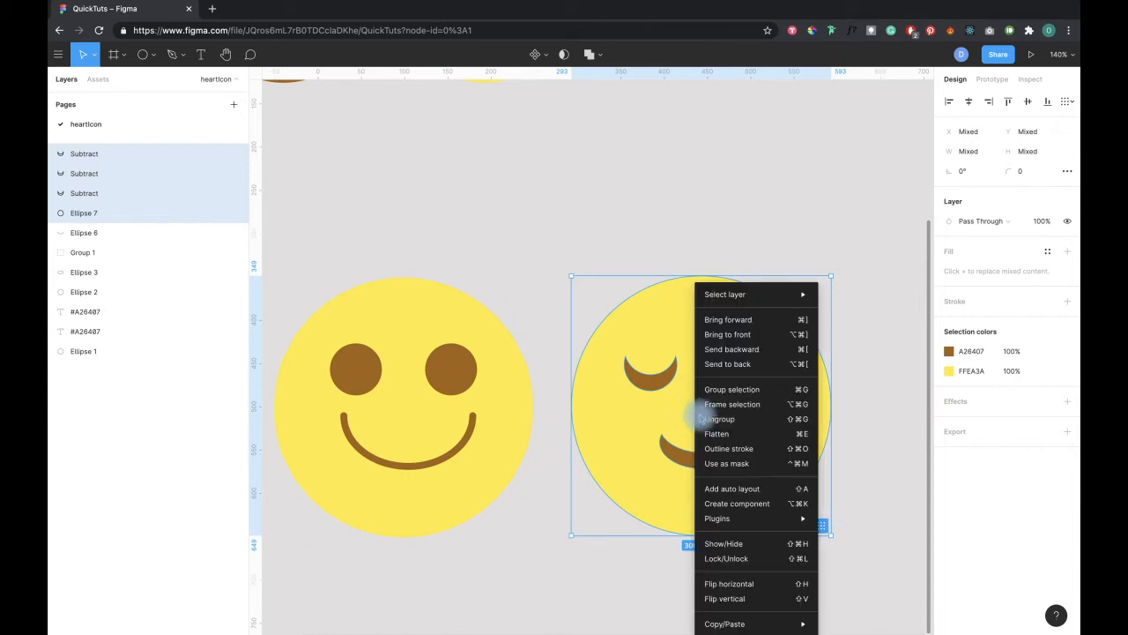
{"action": "left_click", "coordinate": [712, 389]}
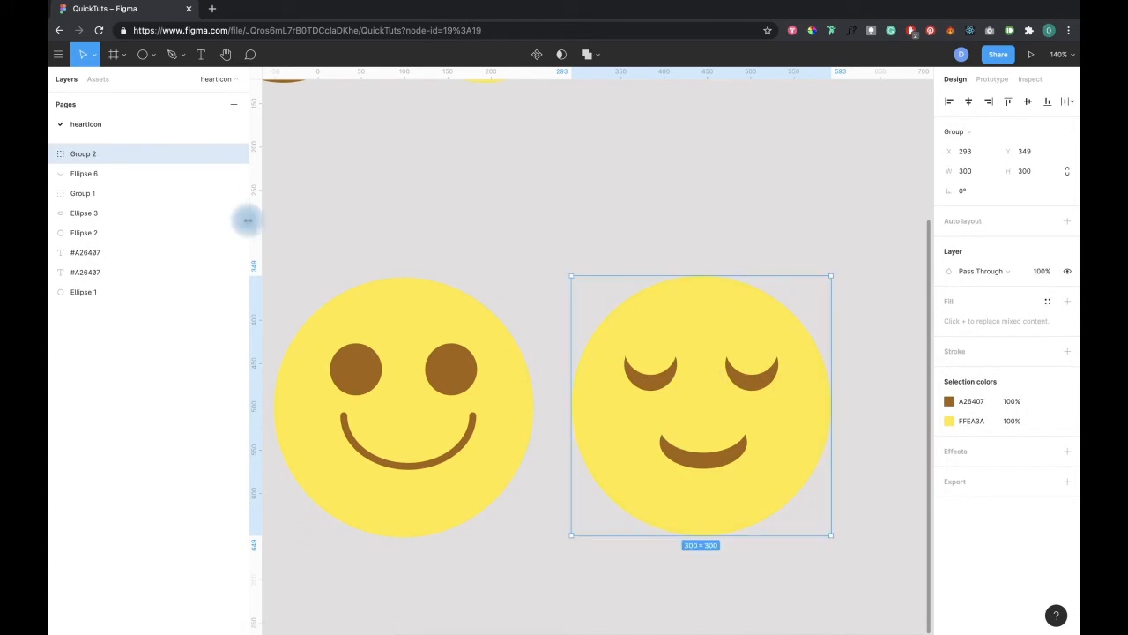
{"action": "double_click", "coordinate": [91, 156]}
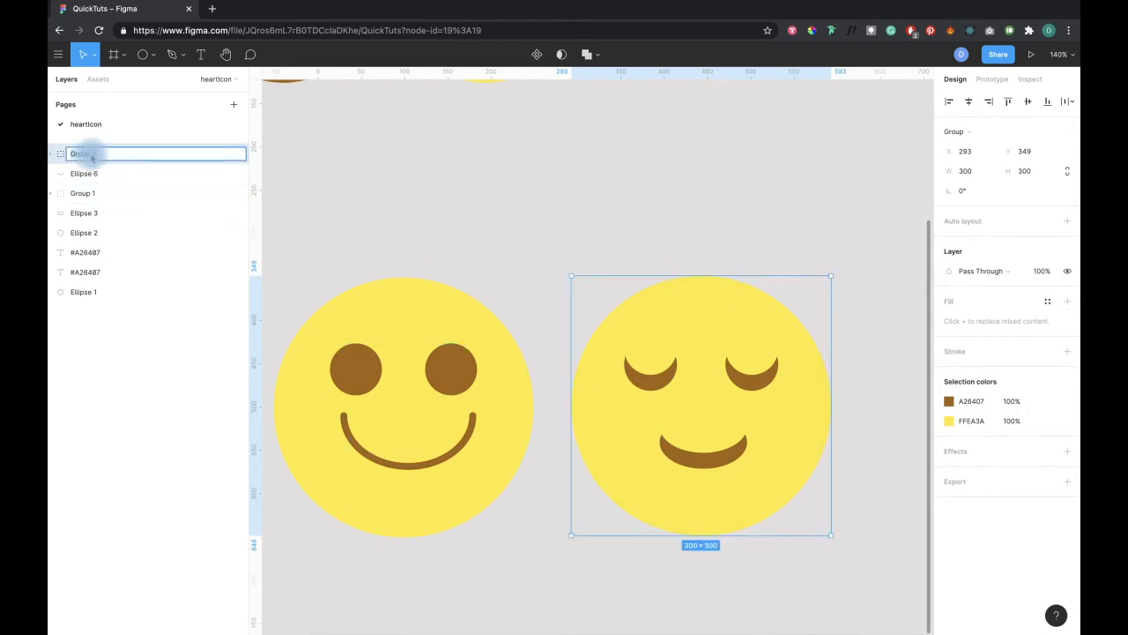
{"action": "type", "text": "smileySl"}
{"action": "type", "text": "eepy"}
{"action": "key", "text": "Return"}
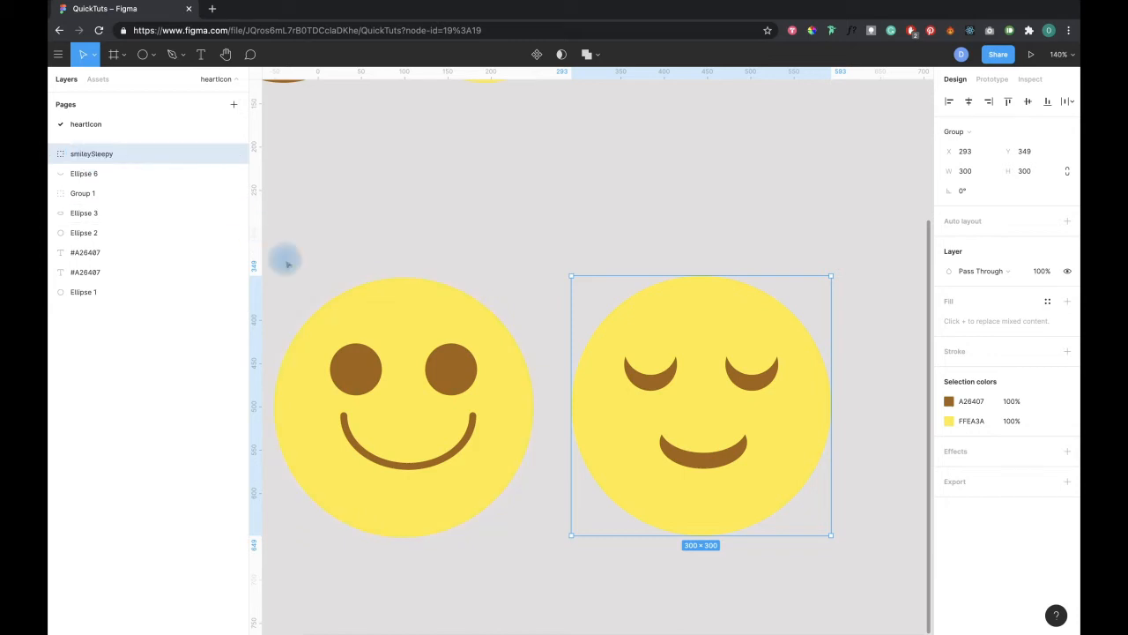
Step: Select the circle, eyes and smile of the open-eyed smiley and align their horizontal centers
{"action": "scroll", "coordinate": [350, 246], "scroll_direction": "left", "scroll_amount": 2}
{"action": "scroll", "coordinate": [350, 247], "scroll_direction": "down", "scroll_amount": 1}
{"action": "left_click", "coordinate": [342, 234]}
{"action": "left_click_drag", "start_coordinate": [323, 201], "coordinate": [553, 490]}
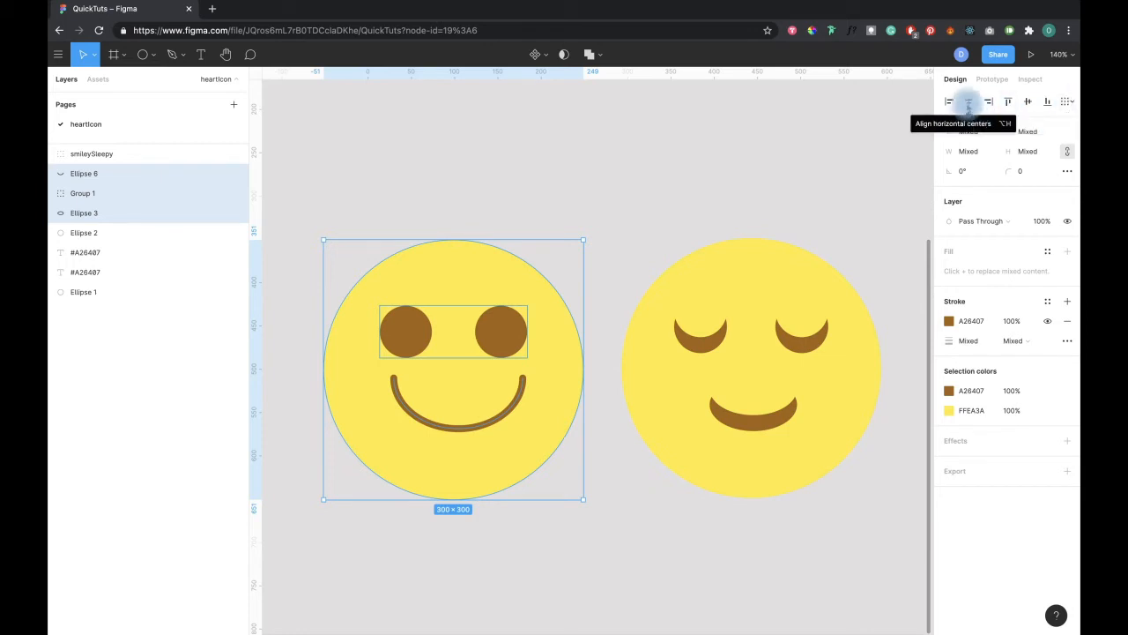
{"action": "left_click", "coordinate": [968, 101]}
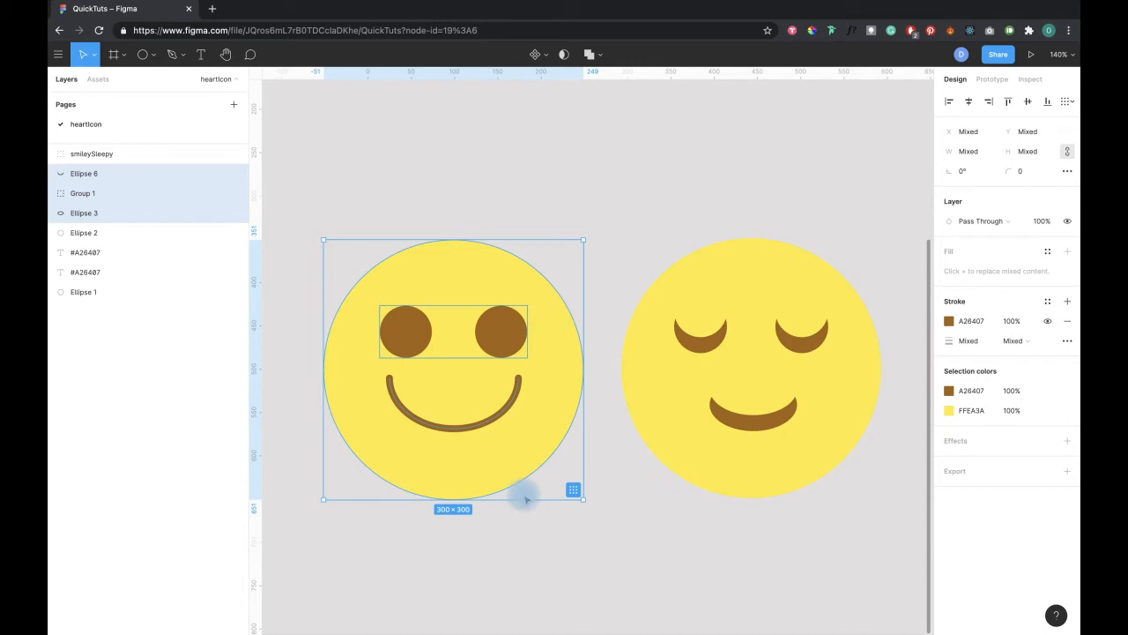
Step: Group the aligned parts of the open-eyed smiley and name the group smileyWakey
{"action": "key", "text": "super+g"}
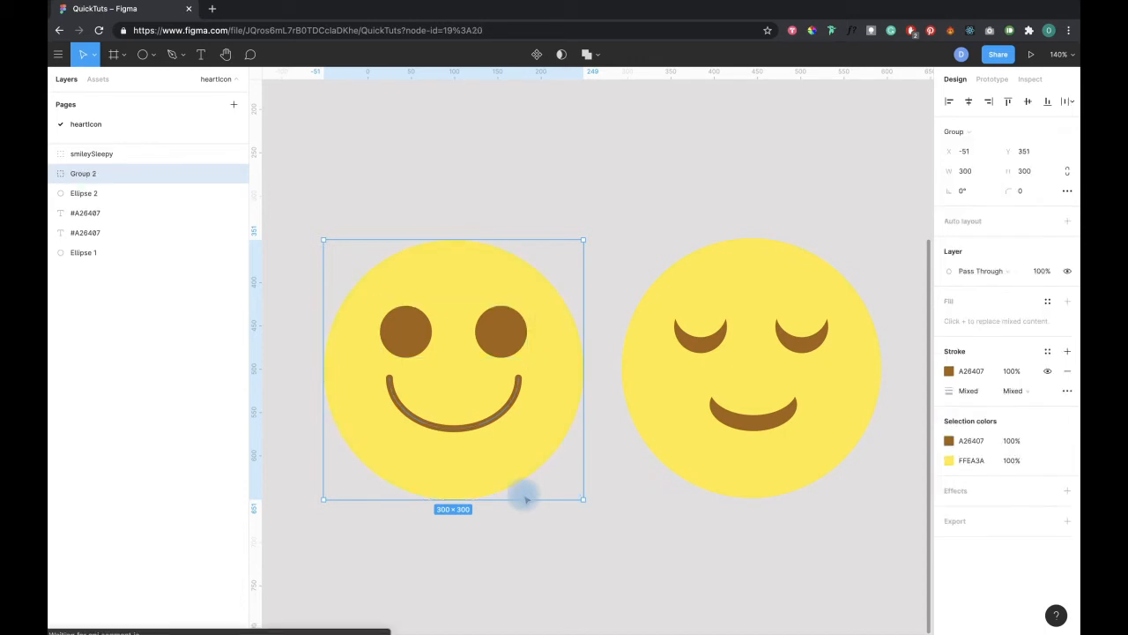
{"action": "double_click", "coordinate": [84, 174]}
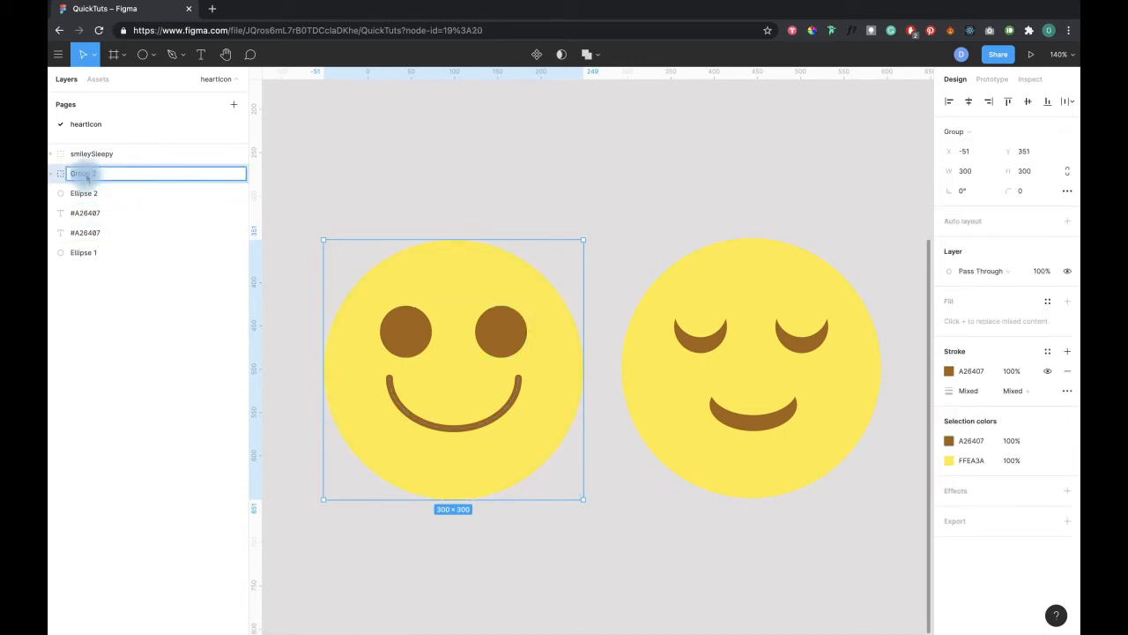
{"action": "type", "text": "smileyWakey"}
{"action": "key", "text": "Return"}
{"action": "left_click", "coordinate": [441, 220]}
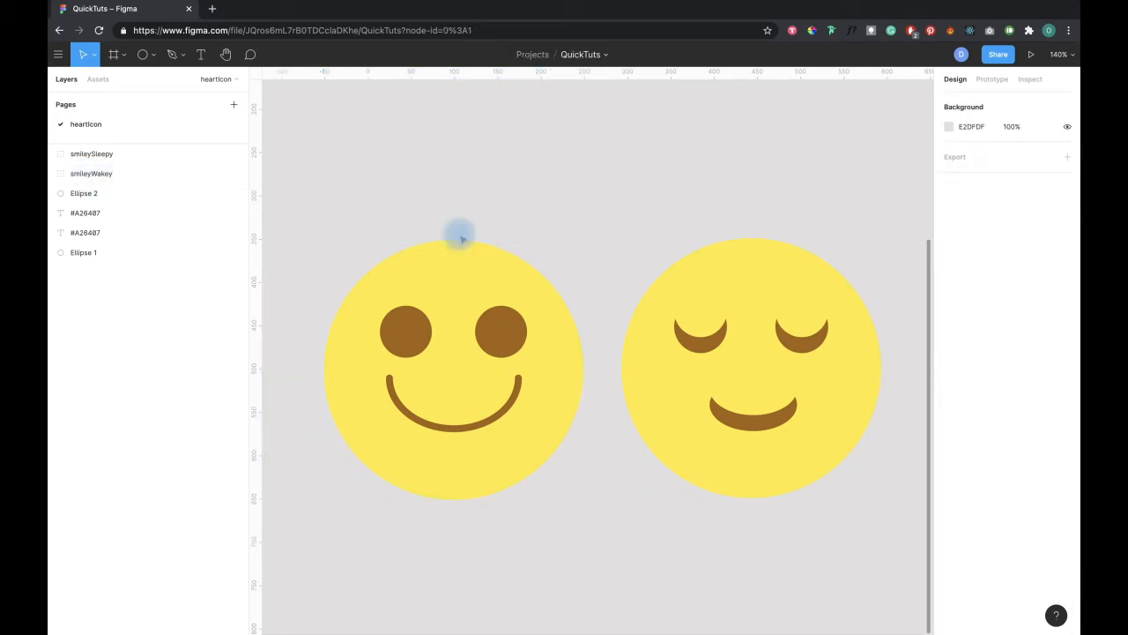
Step: Select both smiley groups and move them straight down to about Y 575, away from the colour sample circles
{"action": "scroll", "coordinate": [666, 401], "scroll_direction": "down", "scroll_amount": 5}
{"action": "scroll", "coordinate": [666, 401], "scroll_direction": "up", "scroll_amount": 4}
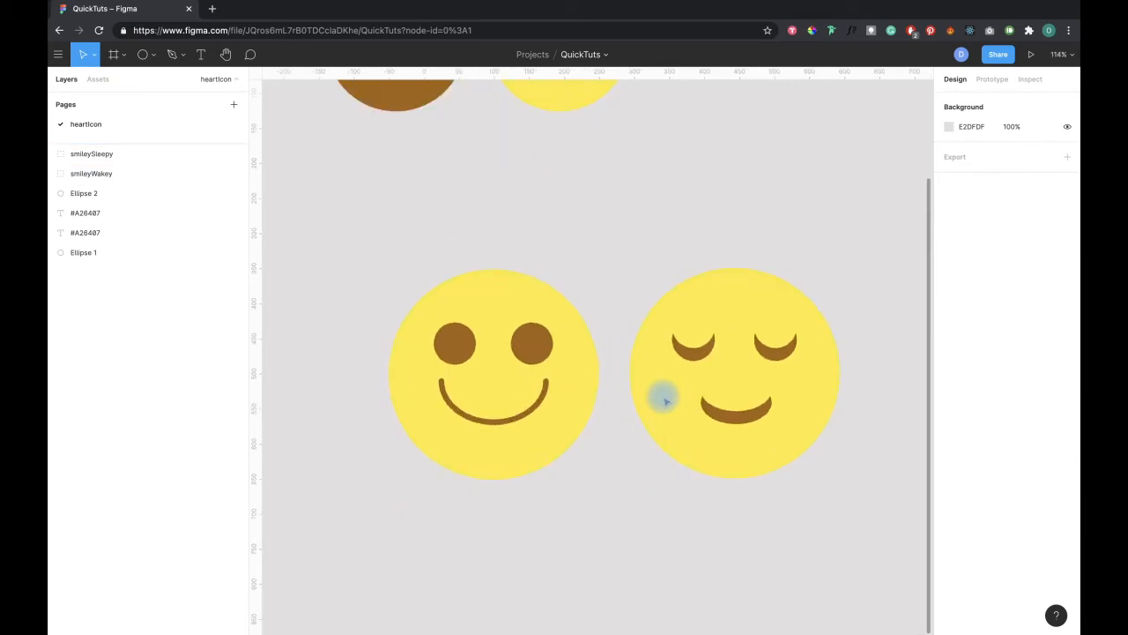
{"action": "left_click_drag", "start_coordinate": [420, 222], "coordinate": [674, 487]}
{"action": "scroll", "coordinate": [675, 487], "scroll_direction": "down", "scroll_amount": 5}
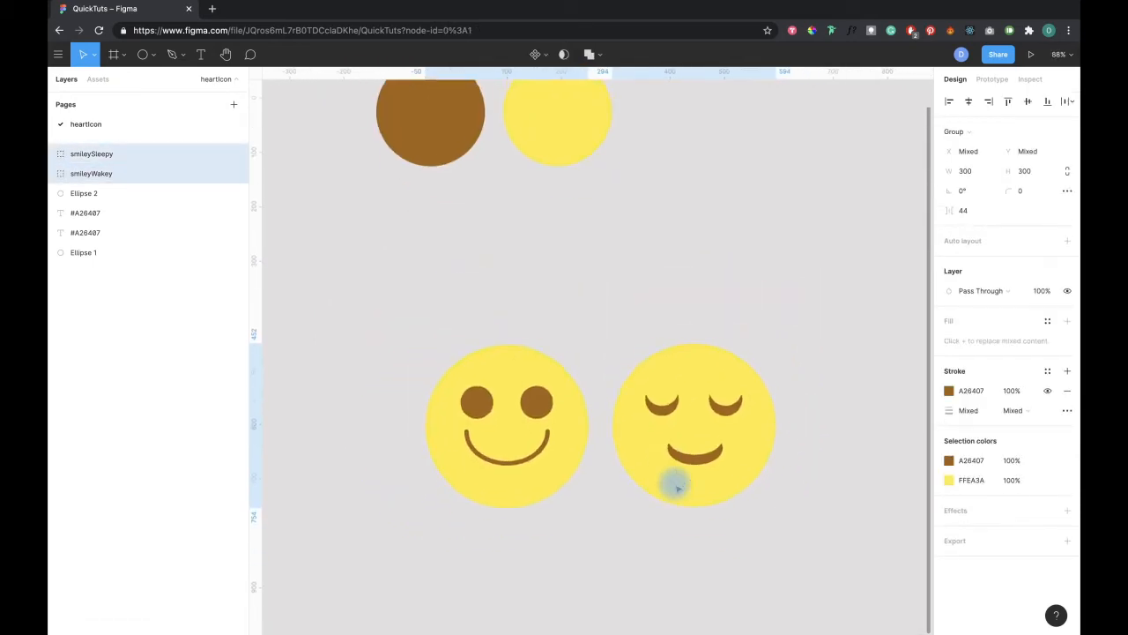
{"action": "left_click_drag", "start_coordinate": [641, 499], "coordinate": [615, 403]}
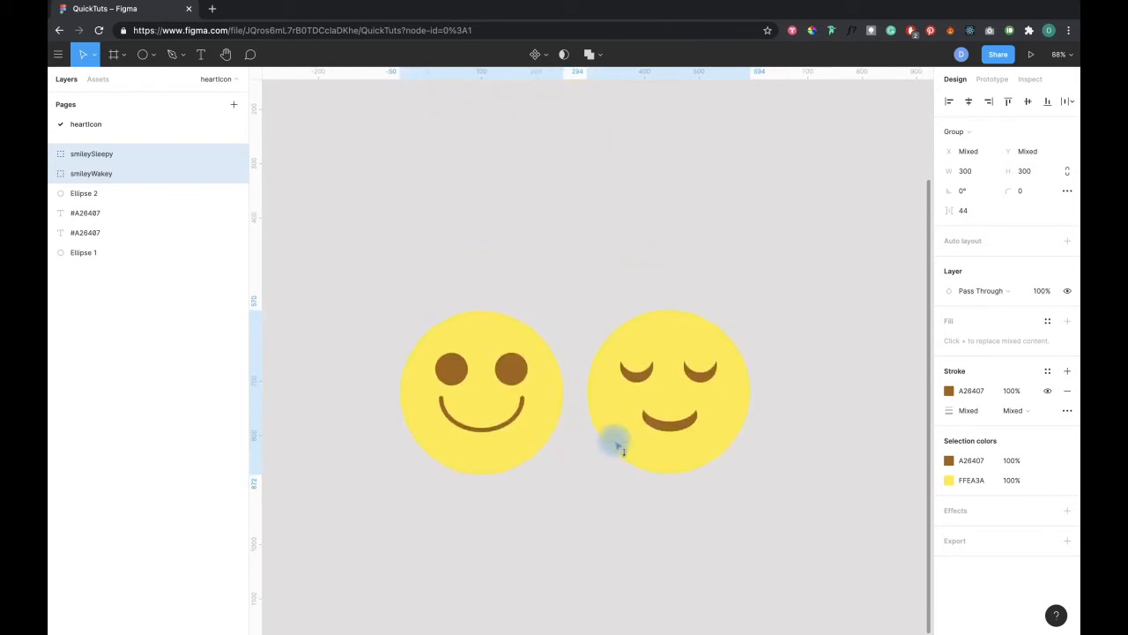
{"action": "scroll", "coordinate": [617, 445], "scroll_direction": "up", "scroll_amount": 3}
{"action": "left_click", "coordinate": [534, 184]}
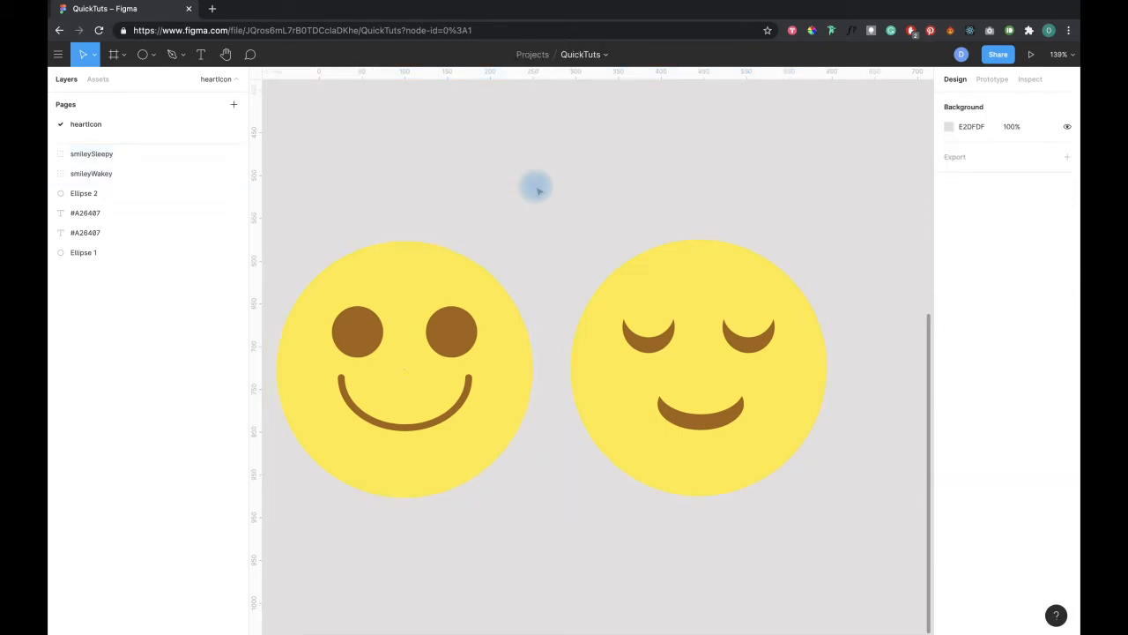
{"action": "scroll", "coordinate": [536, 189], "scroll_direction": "down", "scroll_amount": 2}
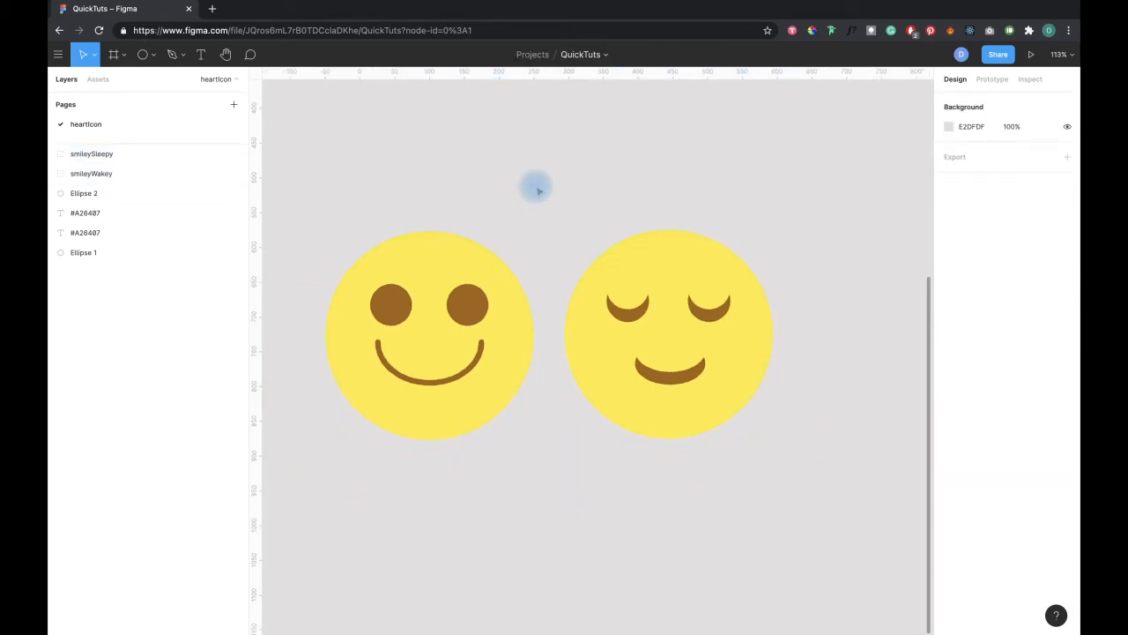
Step: Try tilting the smileySleepy group about 12° and overlapping it with the awake smiley, and undo both changes
{"action": "left_click", "coordinate": [608, 287]}
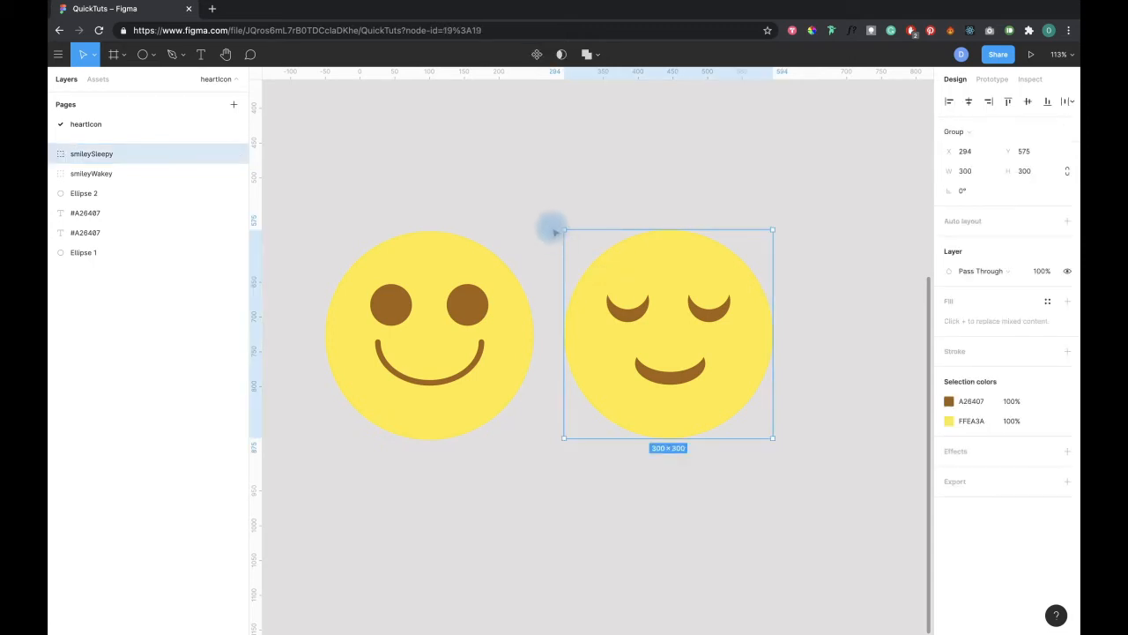
{"action": "left_click_drag", "start_coordinate": [557, 222], "coordinate": [539, 252]}
{"action": "left_click_drag", "start_coordinate": [625, 328], "coordinate": [570, 330]}
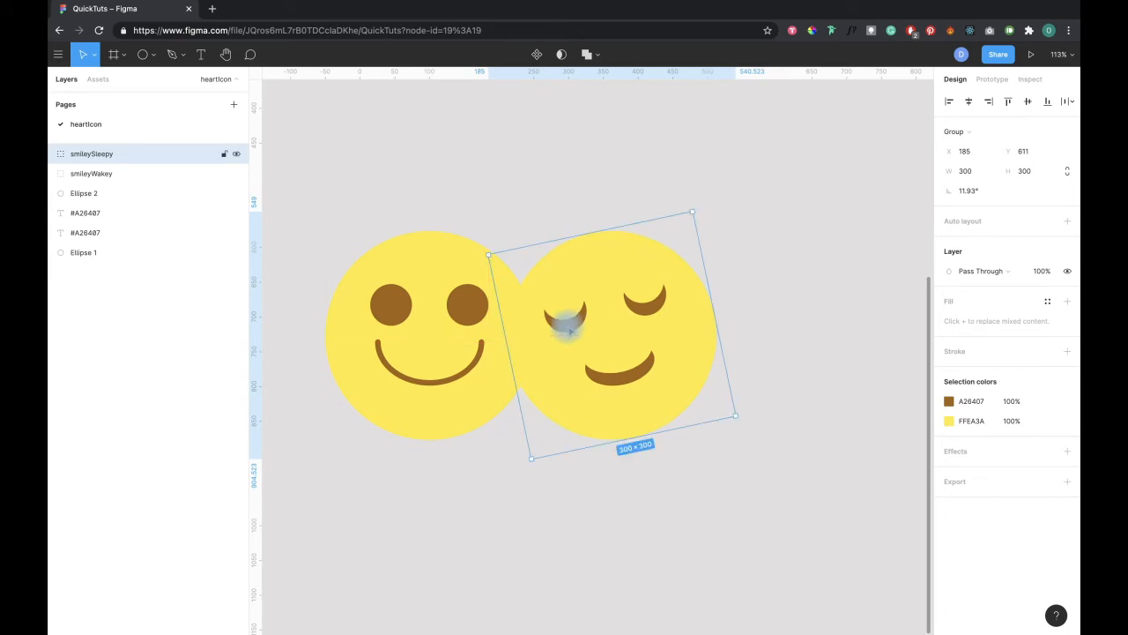
{"action": "key", "text": "ctrl+z"}
{"action": "key", "text": "ctrl+z"}
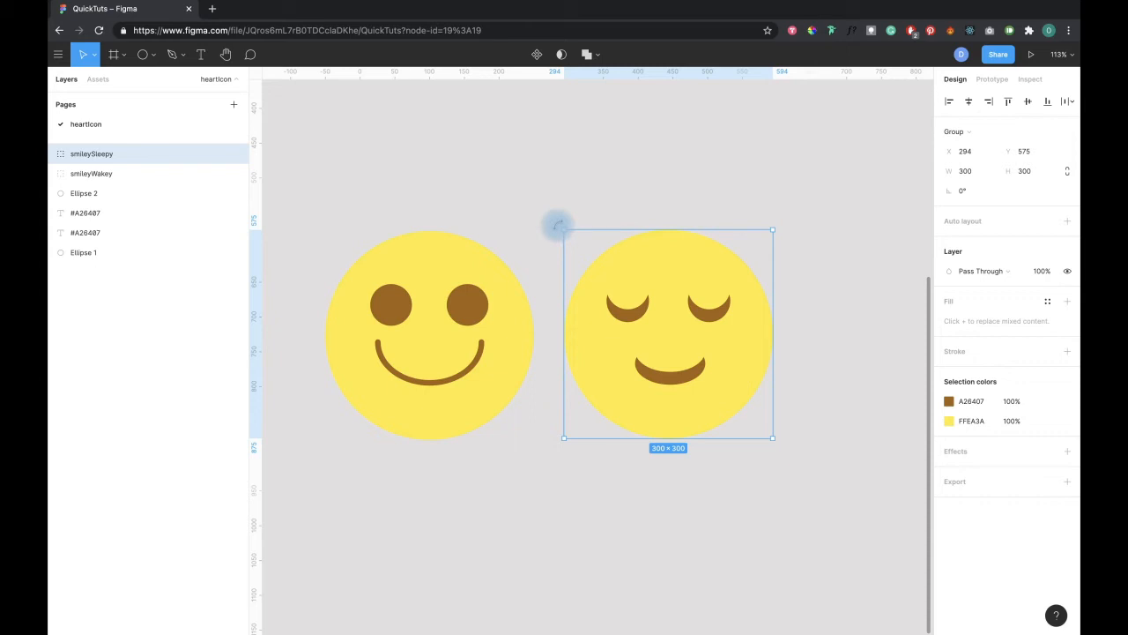
Step: Rotate the smileySleepy group to about 21° and move it left so it overlaps the awake smiley's edge
{"action": "left_click_drag", "start_coordinate": [555, 226], "coordinate": [555, 285]}
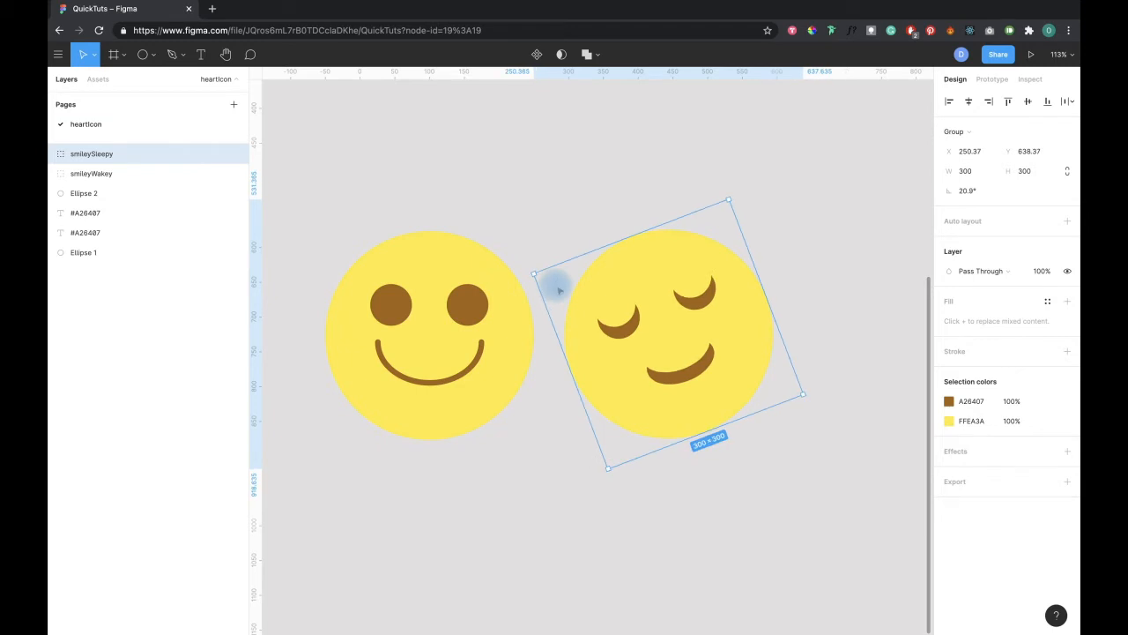
{"action": "left_click_drag", "start_coordinate": [627, 347], "coordinate": [564, 346]}
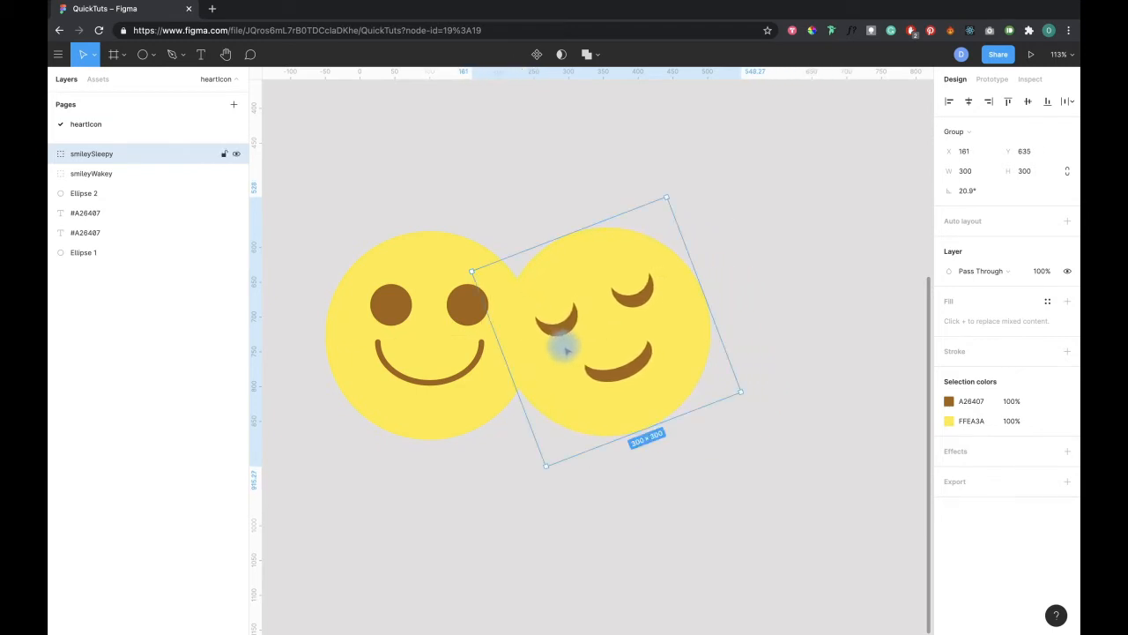
Step: Rotate the smileySleepy group slightly clockwise so it tilts less against the awake smiley, and deselect it
{"action": "left_click_drag", "start_coordinate": [670, 194], "coordinate": [690, 209]}
{"action": "left_click", "coordinate": [787, 319]}
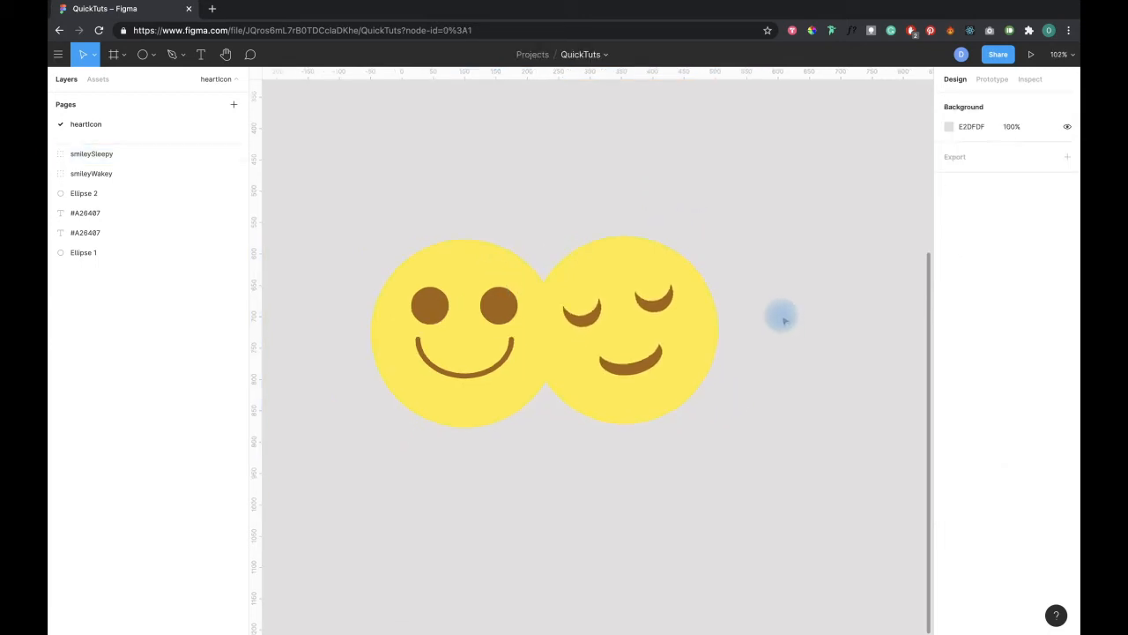
{"action": "scroll", "coordinate": [785, 319], "scroll_direction": "down", "scroll_amount": 2}
{"action": "scroll", "coordinate": [783, 319], "scroll_direction": "up", "scroll_amount": 1}
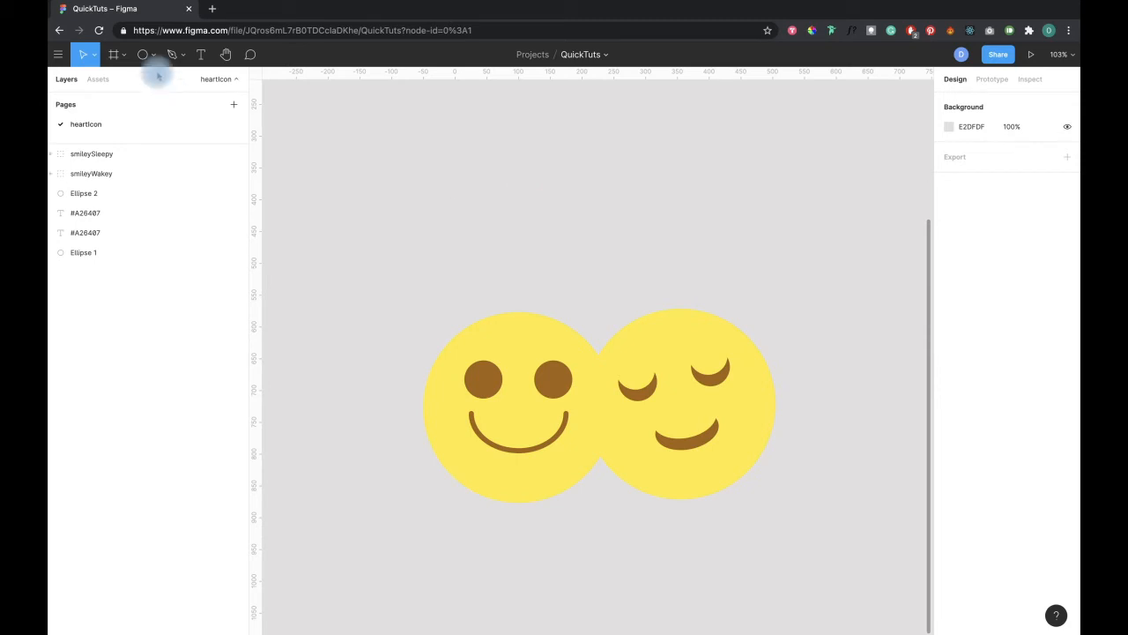
Step: Draw a circle about 176 × 176 and place it centred above the spot where the two smileys meet
{"action": "left_click", "coordinate": [152, 55]}
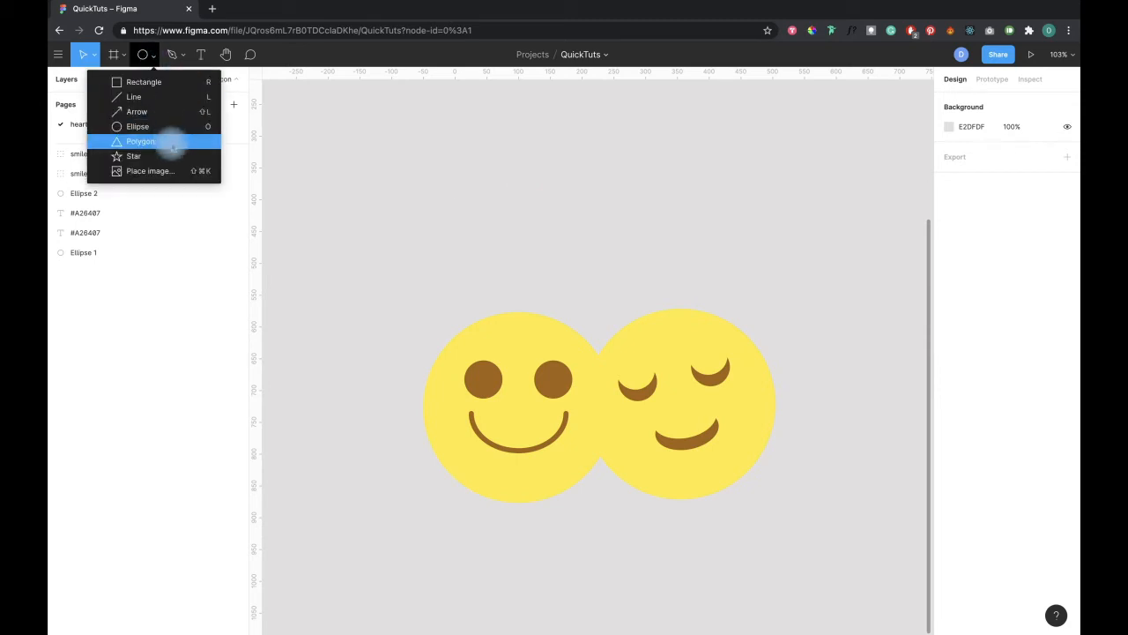
{"action": "left_click", "coordinate": [171, 132]}
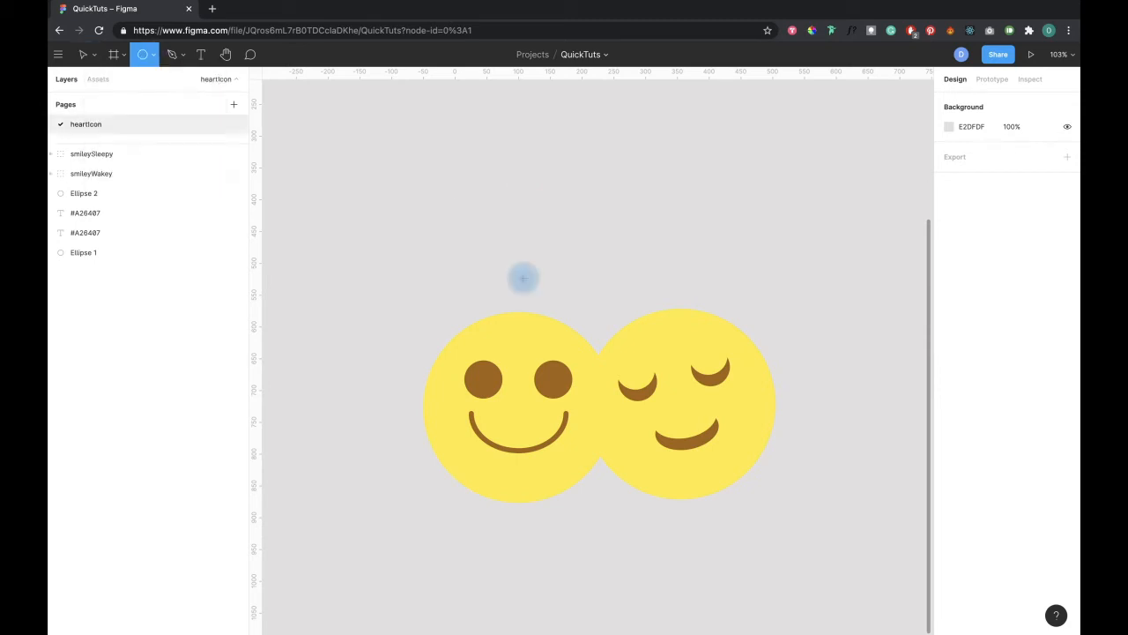
{"action": "scroll", "coordinate": [541, 290], "scroll_direction": "up", "scroll_amount": 5}
{"action": "left_click_drag", "start_coordinate": [541, 186], "coordinate": [694, 334]}
{"action": "left_click_drag", "start_coordinate": [638, 294], "coordinate": [635, 277]}
{"action": "scroll", "coordinate": [634, 276], "scroll_direction": "up", "scroll_amount": 3}
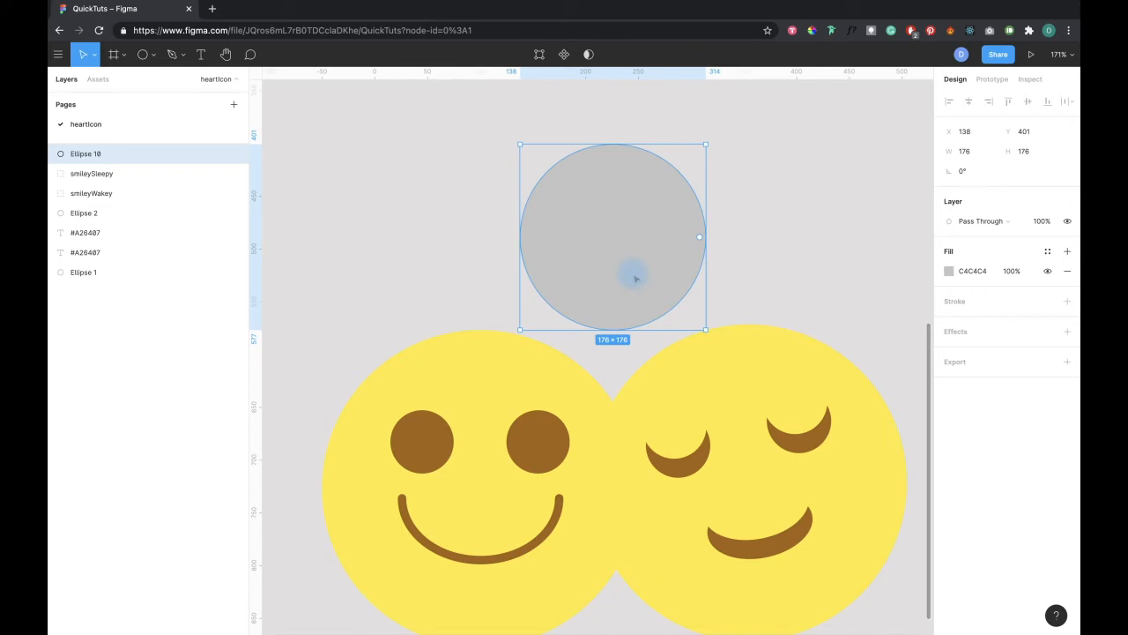
Step: Edit the grey circle's vector points and lower its top anchor straight down to Y 462
{"action": "double_click", "coordinate": [635, 277]}
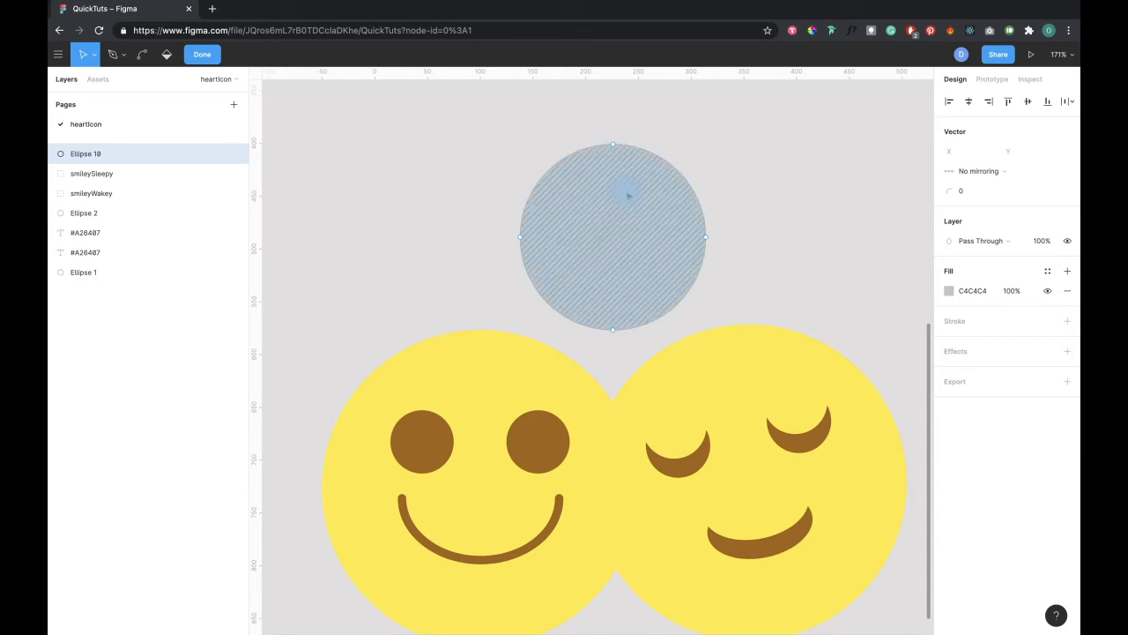
{"action": "key", "text": "Escape"}
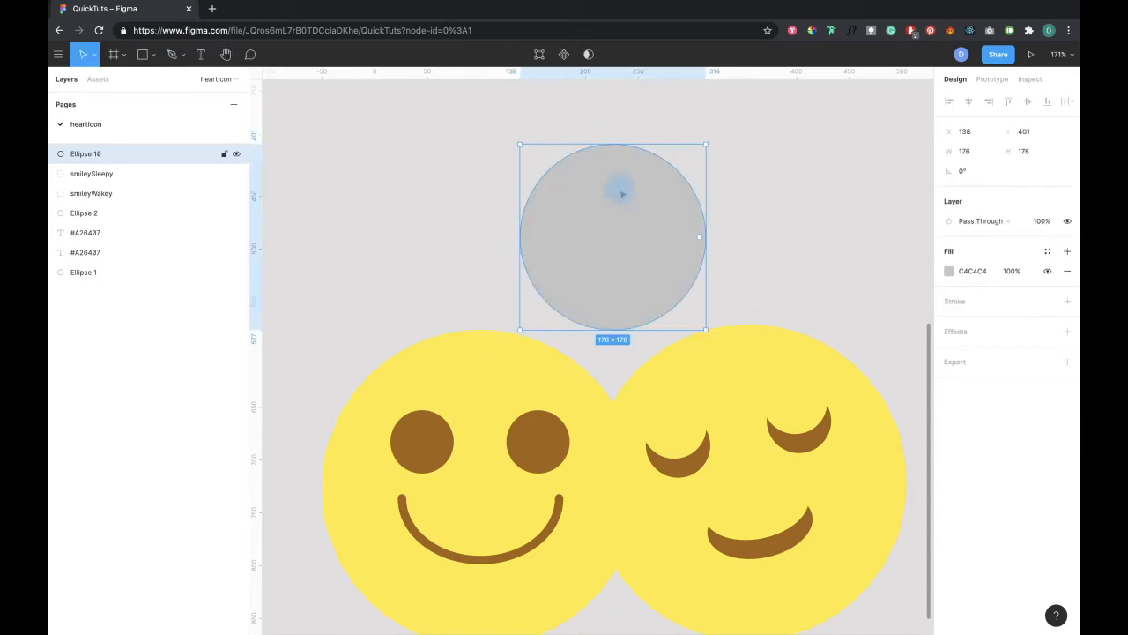
{"action": "left_click", "coordinate": [540, 58]}
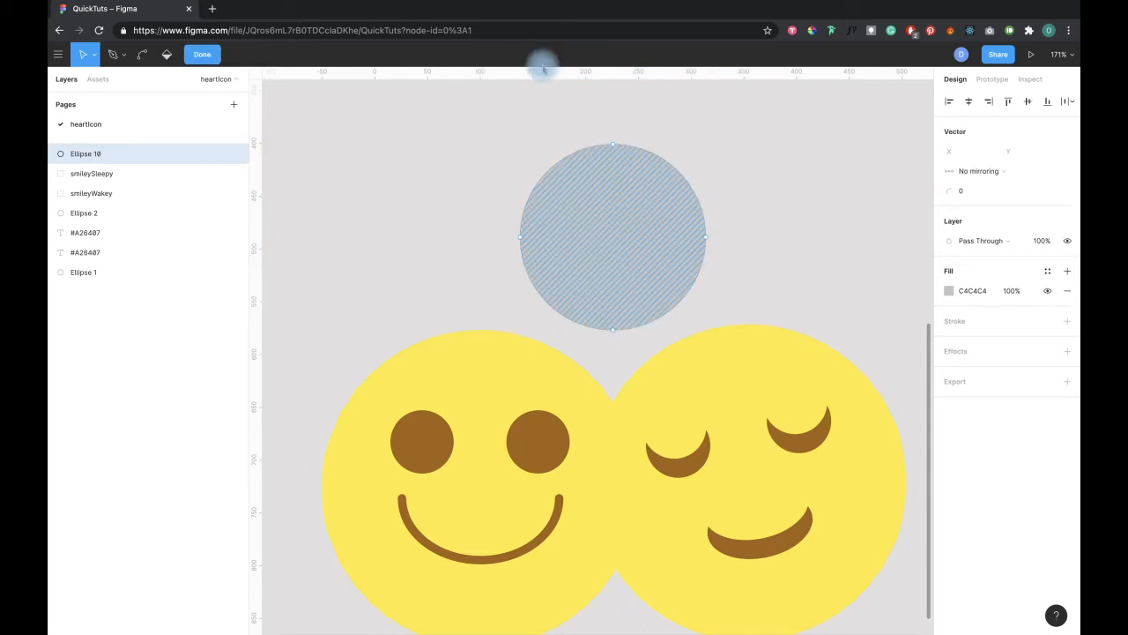
{"action": "left_click", "coordinate": [613, 144]}
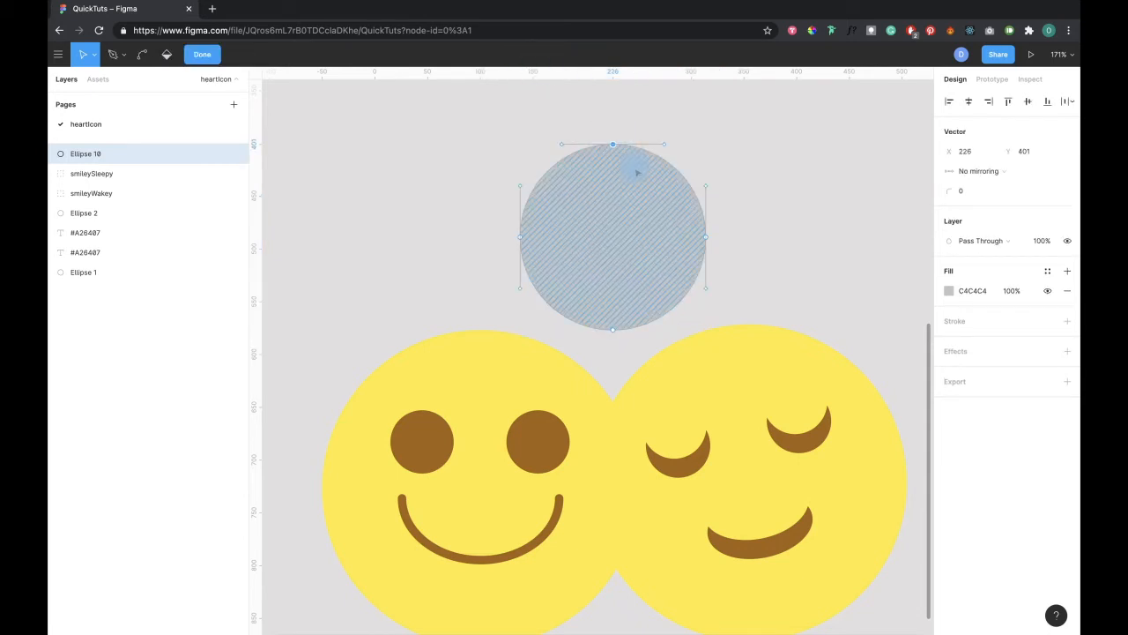
{"action": "key", "text": "Down"}
{"action": "key", "text": "Down"}
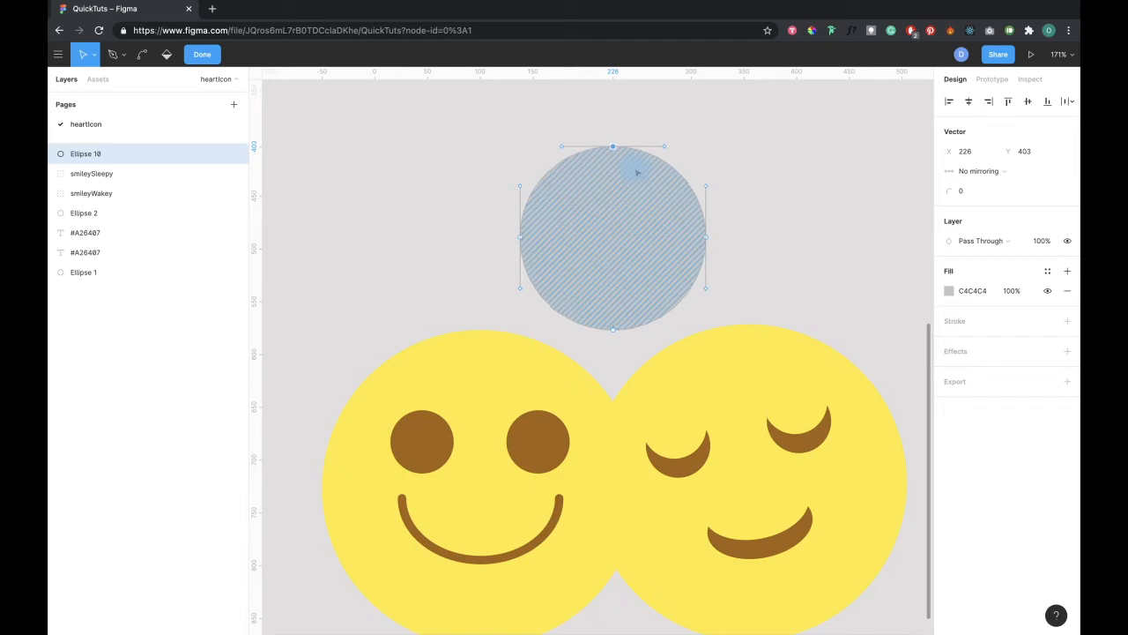
{"action": "key", "text": "shift+Down"}
{"action": "key", "text": "shift+Down"}
{"action": "key", "text": "shift+Down"}
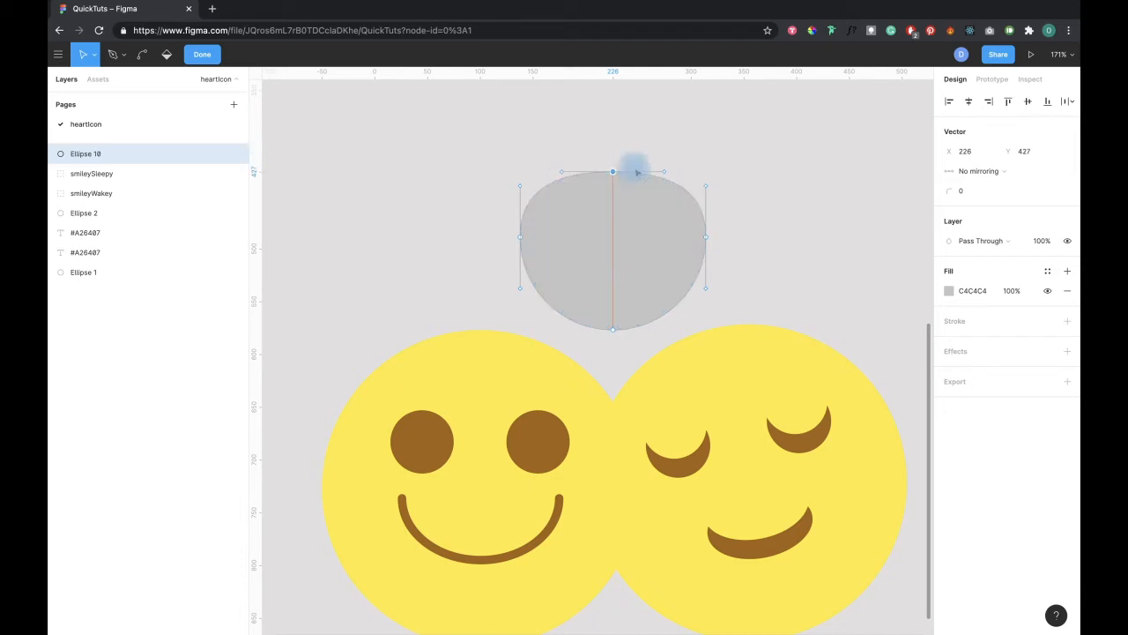
{"action": "key", "text": "shift+Down"}
{"action": "key", "text": "shift+Down"}
{"action": "key", "text": "Down"}
{"action": "key", "text": "Down"}
{"action": "key", "text": "Down"}
{"action": "key", "text": "Down"}
{"action": "key", "text": "Down"}
{"action": "key", "text": "Down"}
{"action": "key", "text": "Down"}
{"action": "key", "text": "Down"}
{"action": "key", "text": "Down"}
{"action": "key", "text": "Down"}
{"action": "key", "text": "Down"}
{"action": "key", "text": "Down"}
{"action": "key", "text": "Down"}
{"action": "key", "text": "Down"}
{"action": "key", "text": "Down"}
{"action": "key", "text": "Down"}
{"action": "key", "text": "Down"}
{"action": "key", "text": "Down"}
{"action": "key", "text": "Down"}
Step: Shorten the left curve handle of the lowered top anchor by moving its end to X 193.4
{"action": "scroll", "coordinate": [634, 169], "scroll_direction": "up", "scroll_amount": 5}
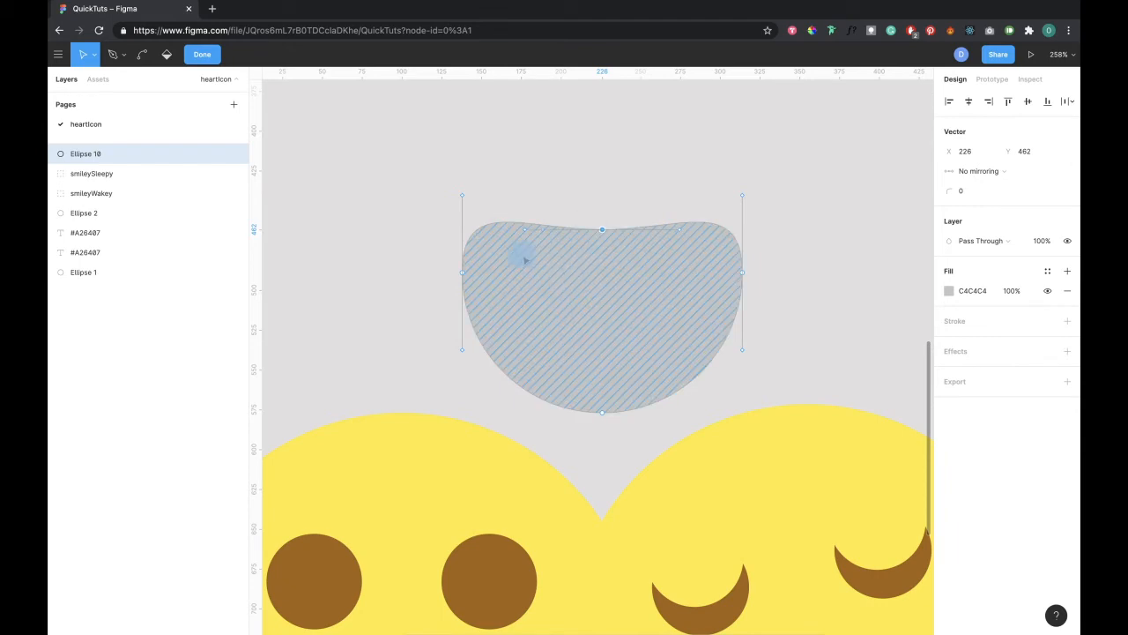
{"action": "left_click", "coordinate": [526, 231]}
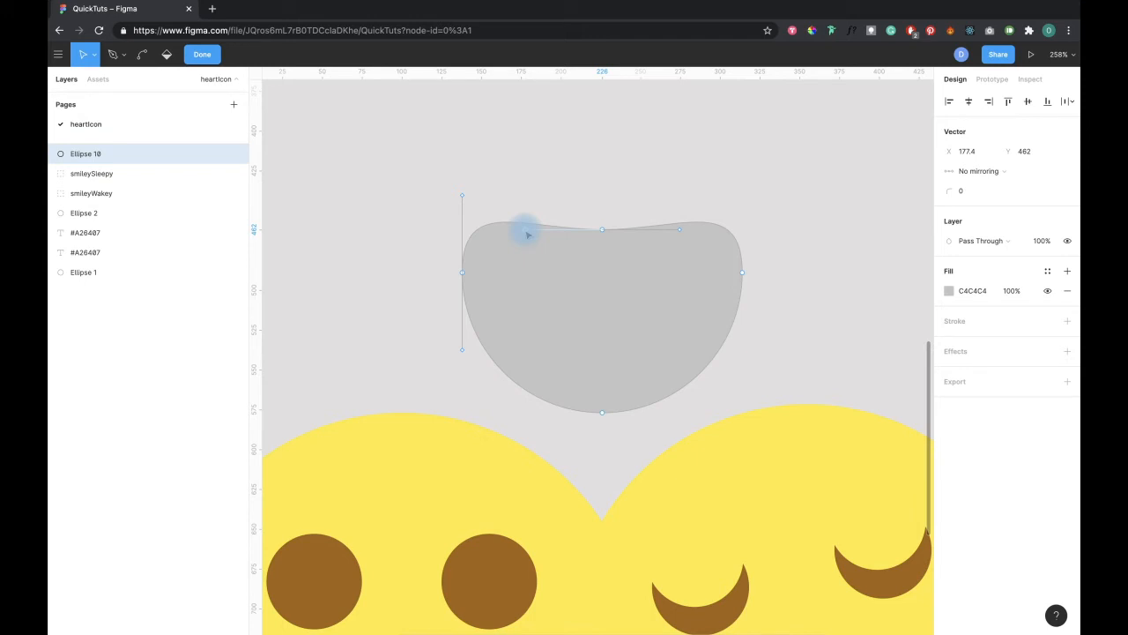
{"action": "key", "text": "Right"}
{"action": "key", "text": "Right"}
{"action": "key", "text": "Right"}
{"action": "key", "text": "Right"}
{"action": "key", "text": "Right"}
{"action": "key", "text": "Right"}
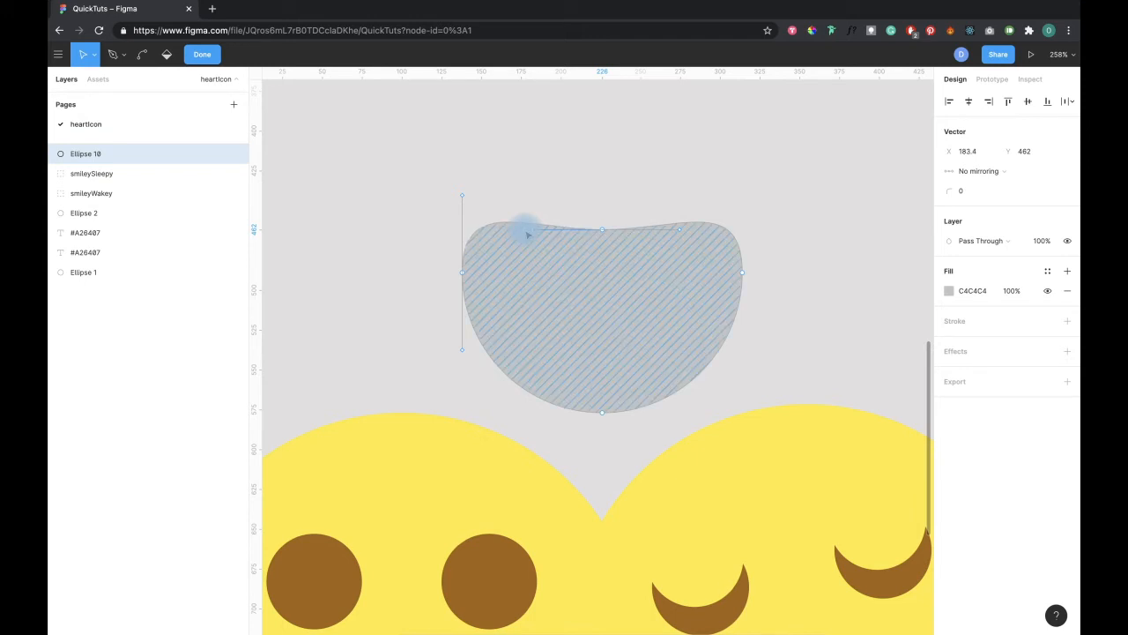
{"action": "key", "text": "Right"}
{"action": "key", "text": "Right"}
{"action": "key", "text": "Right"}
{"action": "key", "text": "Right"}
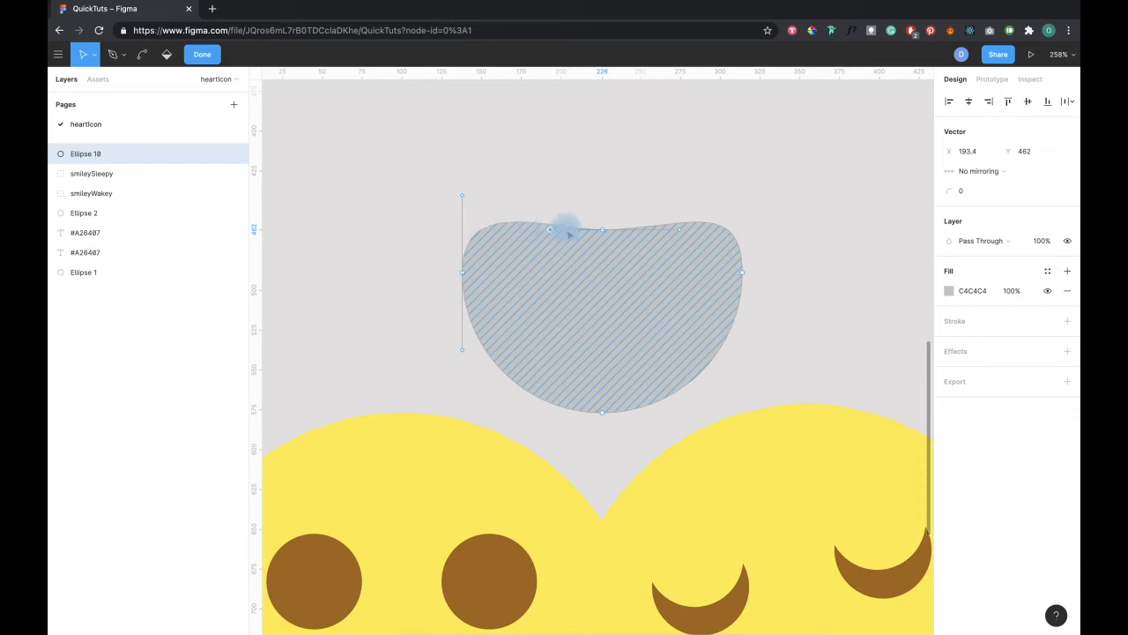
Step: Shorten the right curve handle of the top anchor to match, with its end at X 259.6
{"action": "left_click", "coordinate": [680, 232]}
{"action": "key", "text": "Left"}
{"action": "key", "text": "Left"}
{"action": "key", "text": "Left"}
{"action": "key", "text": "Left"}
{"action": "key", "text": "Left"}
{"action": "key", "text": "Left"}
{"action": "key", "text": "Left"}
{"action": "key", "text": "Left"}
{"action": "key", "text": "Left"}
{"action": "key", "text": "Left"}
{"action": "key", "text": "Left"}
{"action": "key", "text": "Left"}
{"action": "key", "text": "Left"}
{"action": "key", "text": "Left"}
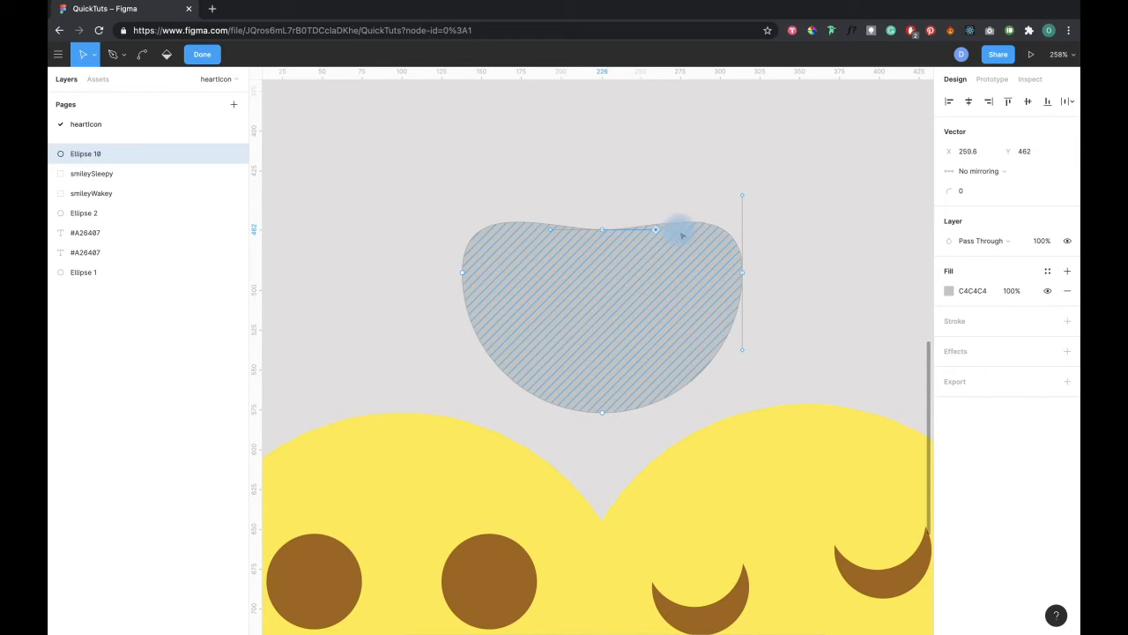
{"action": "key", "text": "Right"}
{"action": "key", "text": "Right"}
{"action": "key", "text": "Right"}
{"action": "key", "text": "Right"}
{"action": "key", "text": "Right"}
{"action": "key", "text": "Right"}
Step: Raise both handles of the top anchor together to Y 404 to form the heart's lobes, and finish vector editing
{"action": "left_click", "coordinate": [553, 234]}
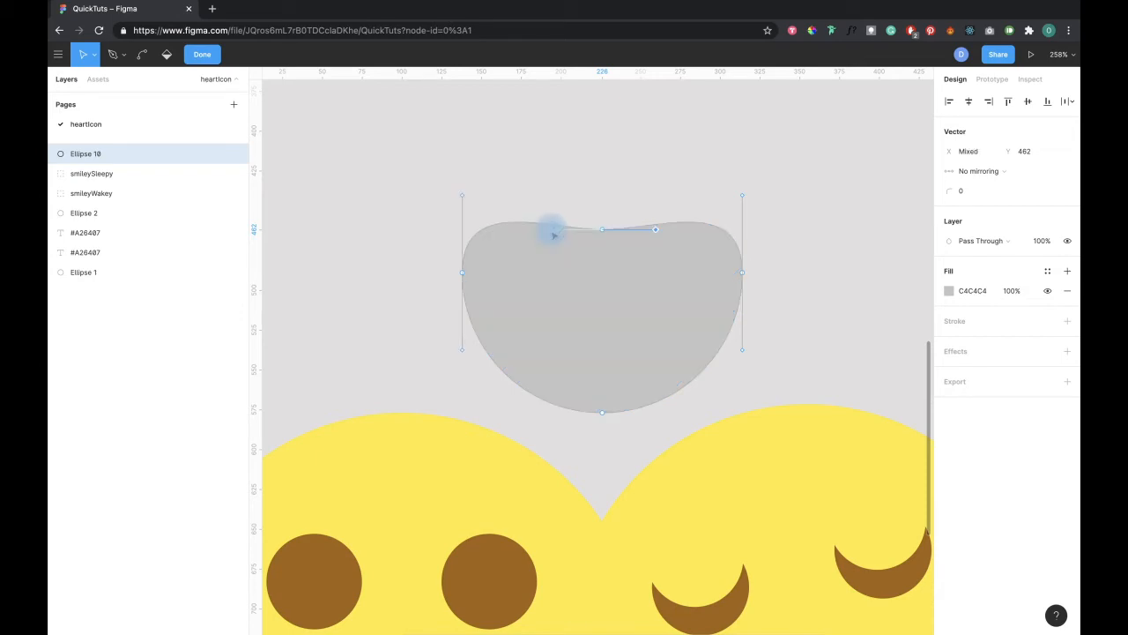
{"action": "key", "text": "Up"}
{"action": "key", "text": "Up"}
{"action": "key", "text": "Up"}
{"action": "key", "text": "Up"}
{"action": "key", "text": "Up"}
{"action": "key", "text": "Up"}
{"action": "key", "text": "Up"}
{"action": "key", "text": "Up"}
{"action": "key", "text": "Up"}
{"action": "key", "text": "Up"}
{"action": "key", "text": "Up"}
{"action": "key", "text": "Up"}
{"action": "key", "text": "Up"}
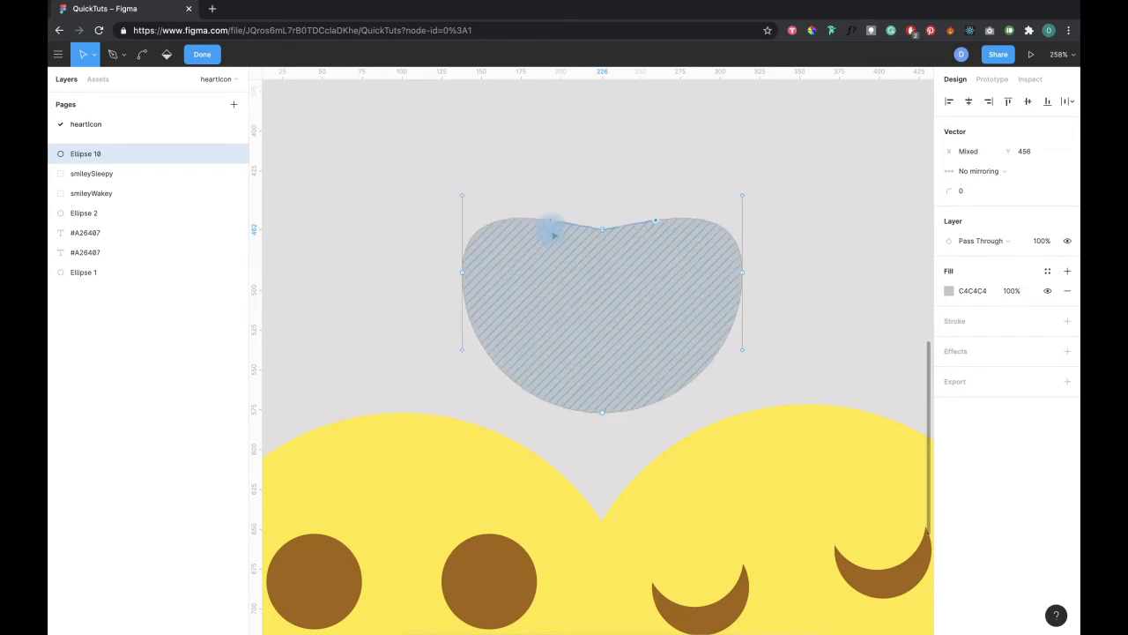
{"action": "key", "text": "Up"}
{"action": "key", "text": "Up"}
{"action": "key", "text": "Up"}
{"action": "key", "text": "Up"}
{"action": "key", "text": "Up"}
{"action": "key", "text": "Up"}
{"action": "key", "text": "Up"}
{"action": "key", "text": "Up"}
{"action": "key", "text": "Up"}
{"action": "key", "text": "Up"}
{"action": "key", "text": "Up"}
{"action": "key", "text": "Up"}
{"action": "key", "text": "Up"}
{"action": "key", "text": "Up"}
{"action": "key", "text": "Up"}
{"action": "key", "text": "Up"}
{"action": "key", "text": "Up"}
{"action": "key", "text": "Up"}
{"action": "key", "text": "Up"}
{"action": "key", "text": "Up"}
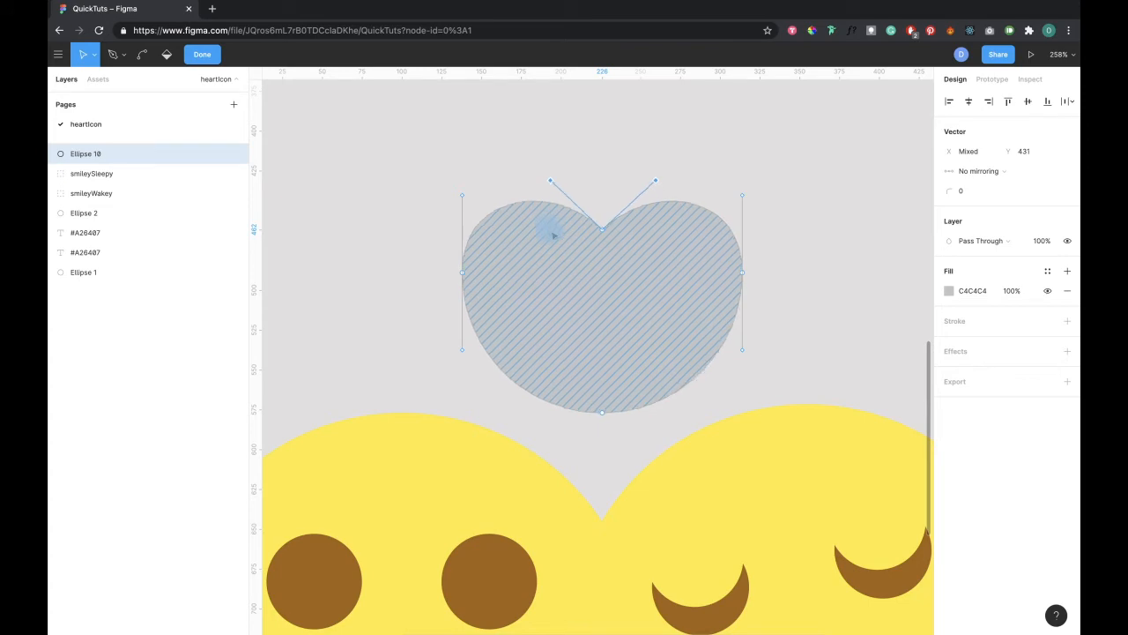
{"action": "key", "text": "Up"}
{"action": "key", "text": "Up"}
{"action": "key", "text": "Up"}
{"action": "key", "text": "Up"}
{"action": "key", "text": "Up"}
{"action": "key", "text": "Up"}
{"action": "key", "text": "Up"}
{"action": "key", "text": "Up"}
{"action": "key", "text": "Up"}
{"action": "key", "text": "Up"}
{"action": "key", "text": "Up"}
{"action": "key", "text": "Up"}
{"action": "key", "text": "Up"}
{"action": "key", "text": "Up"}
{"action": "key", "text": "Up"}
{"action": "key", "text": "Up"}
{"action": "key", "text": "Up"}
{"action": "key", "text": "Up"}
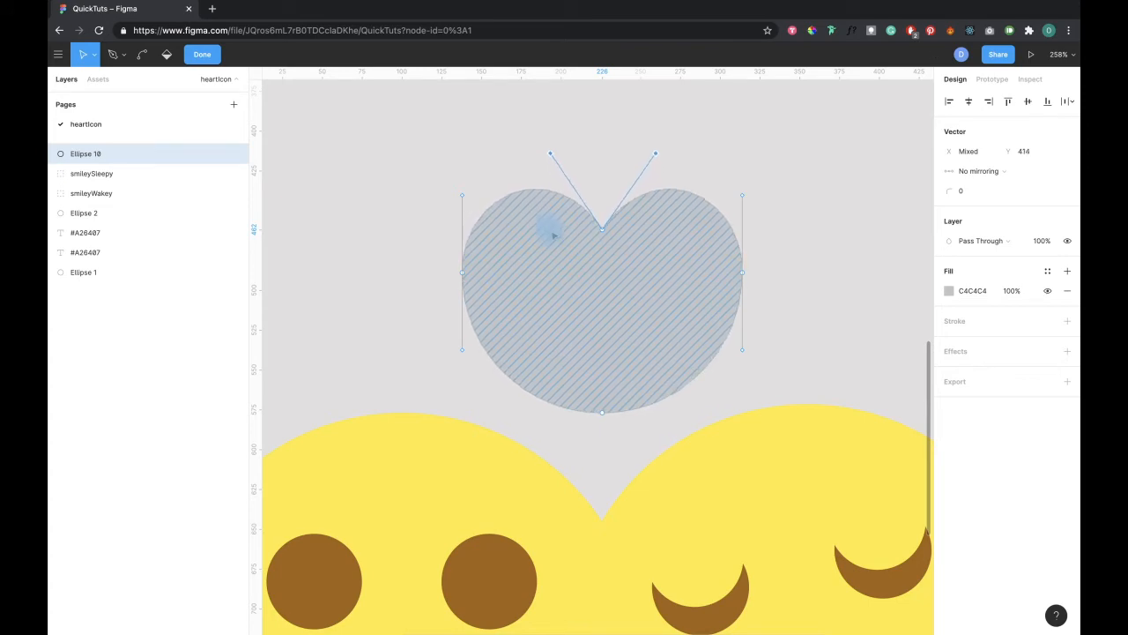
{"action": "key", "text": "Up"}
{"action": "key", "text": "Up"}
{"action": "key", "text": "Up"}
{"action": "key", "text": "Up"}
{"action": "key", "text": "Up"}
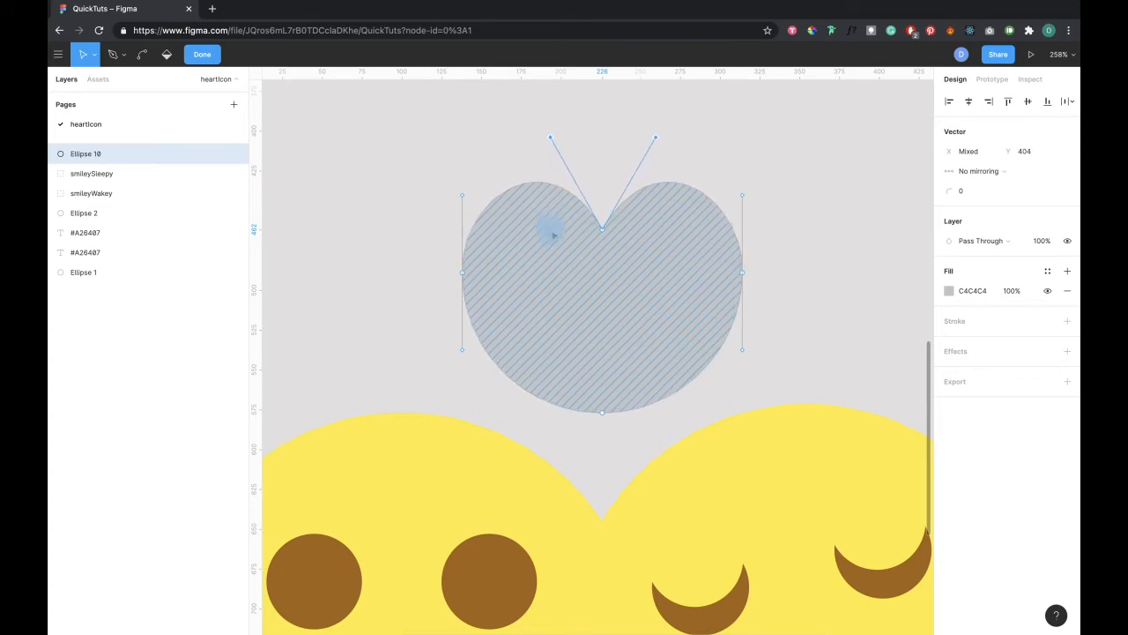
{"action": "key", "text": "Escape"}
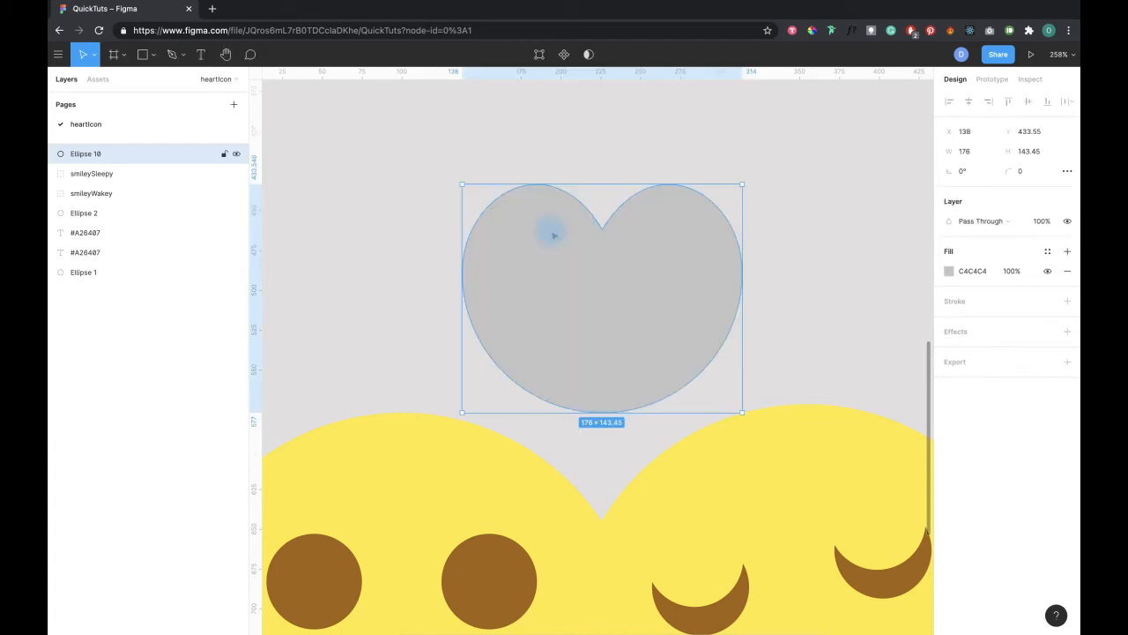
Step: Fill the heart shape with the brown A26407 sampled from the awake smiley's eye, and deselect it
{"action": "scroll", "coordinate": [767, 284], "scroll_direction": "down", "scroll_amount": 5}
{"action": "scroll", "coordinate": [767, 285], "scroll_direction": "down", "scroll_amount": 1}
{"action": "scroll", "coordinate": [767, 284], "scroll_direction": "right", "scroll_amount": 1}
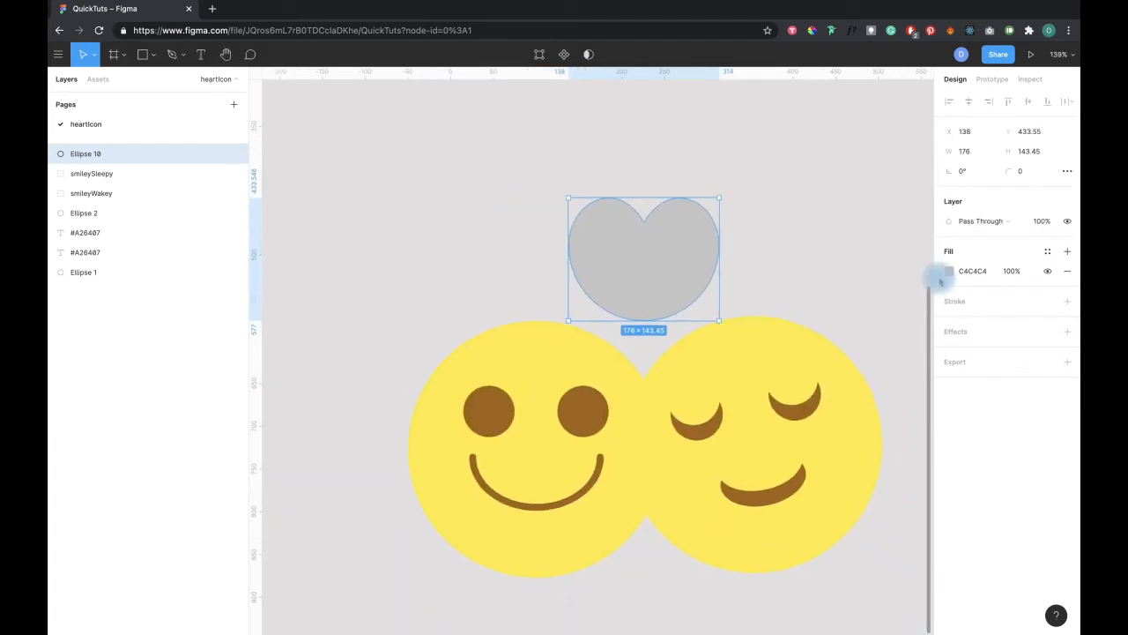
{"action": "left_click", "coordinate": [948, 272]}
{"action": "left_click", "coordinate": [803, 458]}
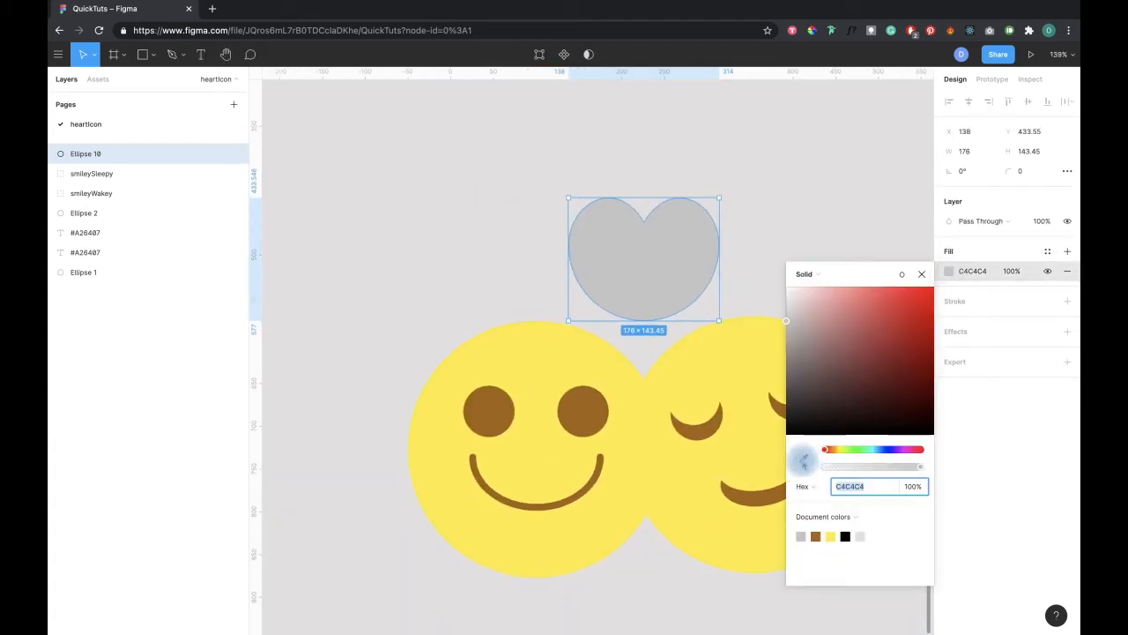
{"action": "left_click", "coordinate": [485, 408]}
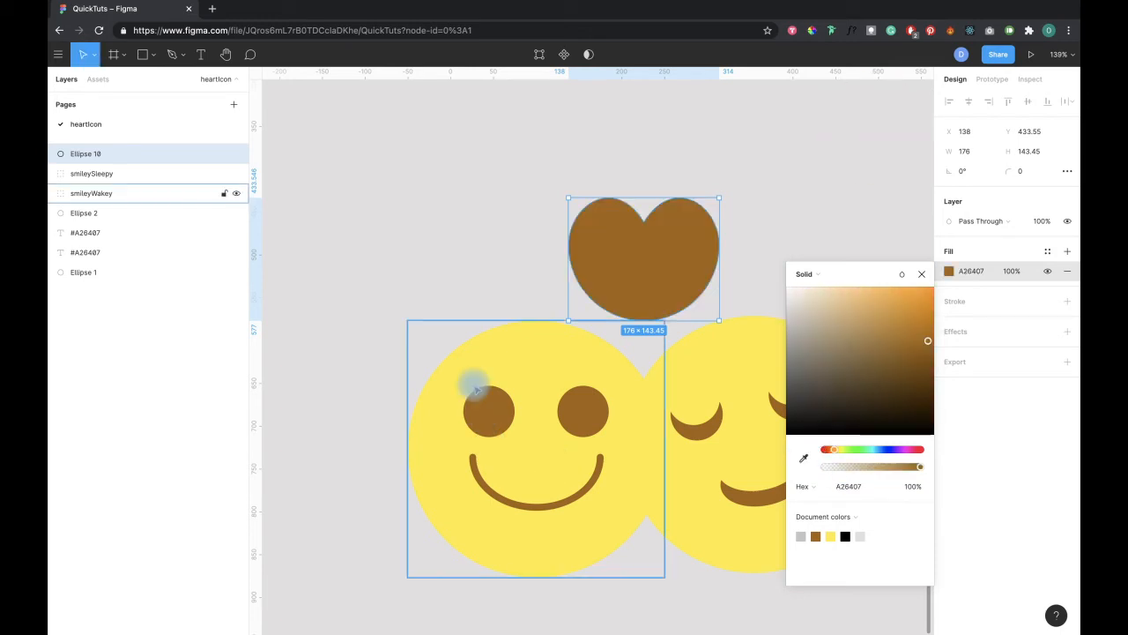
{"action": "left_click", "coordinate": [451, 260]}
Step: Edit the heart's vector points and turn its rounded bottom anchor into a sharp corner with the Bend tool
{"action": "scroll", "coordinate": [451, 261], "scroll_direction": "right", "scroll_amount": 1}
{"action": "scroll", "coordinate": [451, 261], "scroll_direction": "down", "scroll_amount": 5}
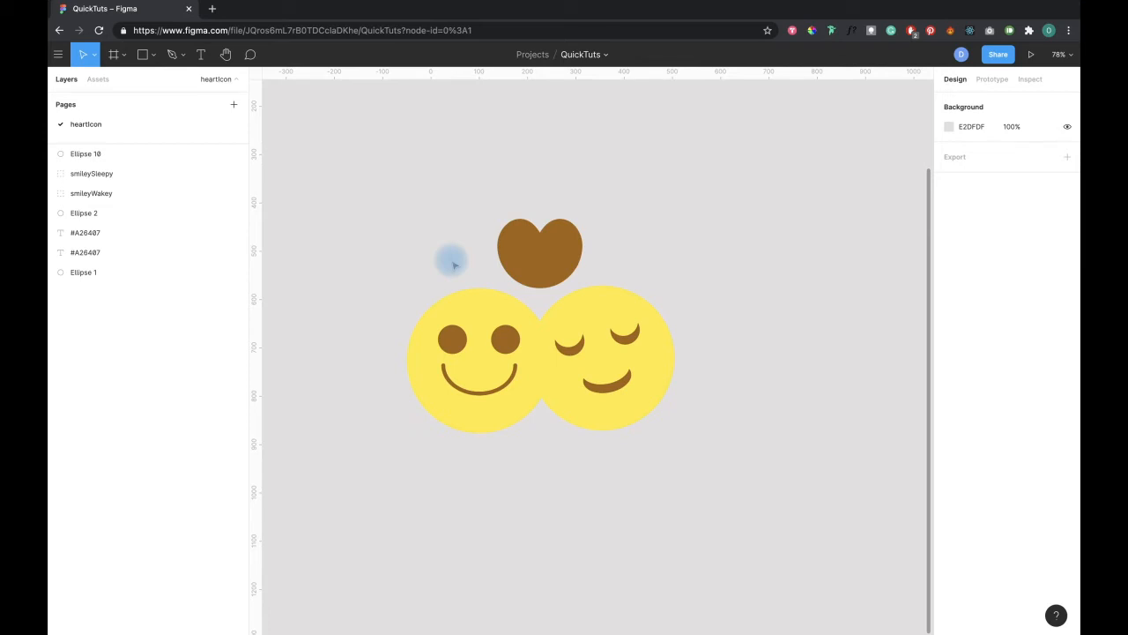
{"action": "left_click", "coordinate": [559, 262]}
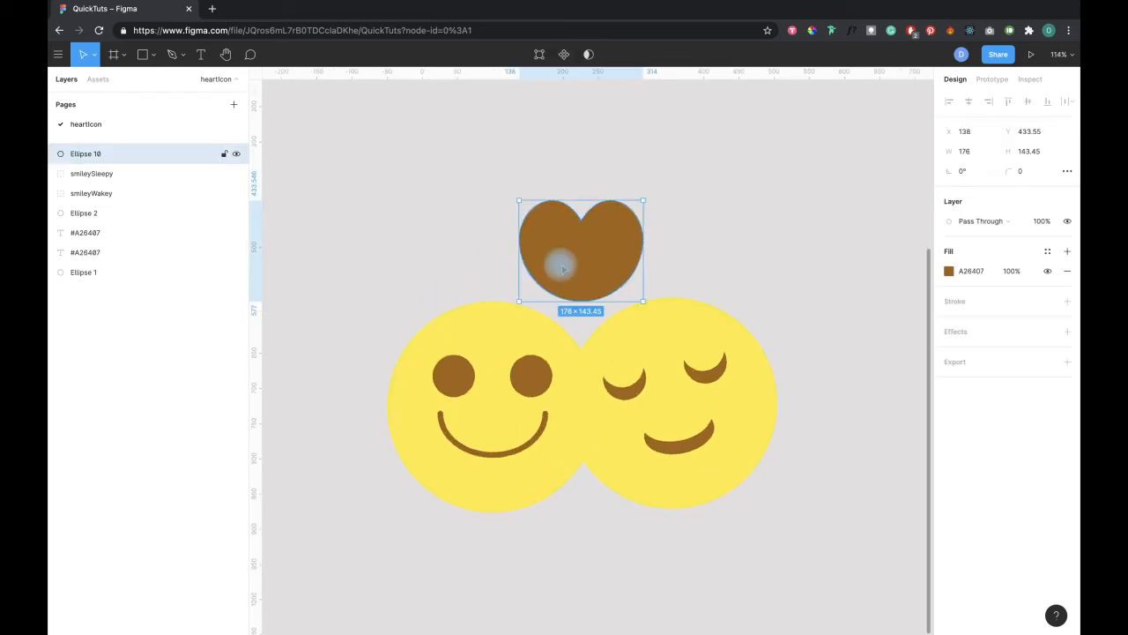
{"action": "scroll", "coordinate": [559, 262], "scroll_direction": "up", "scroll_amount": 5}
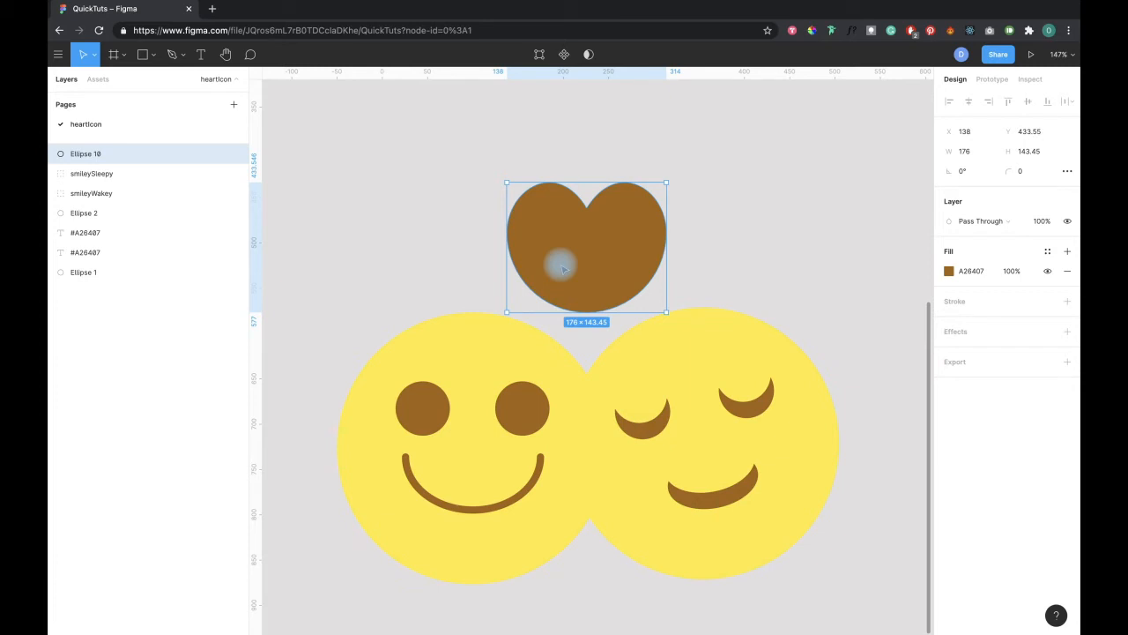
{"action": "double_click", "coordinate": [563, 268]}
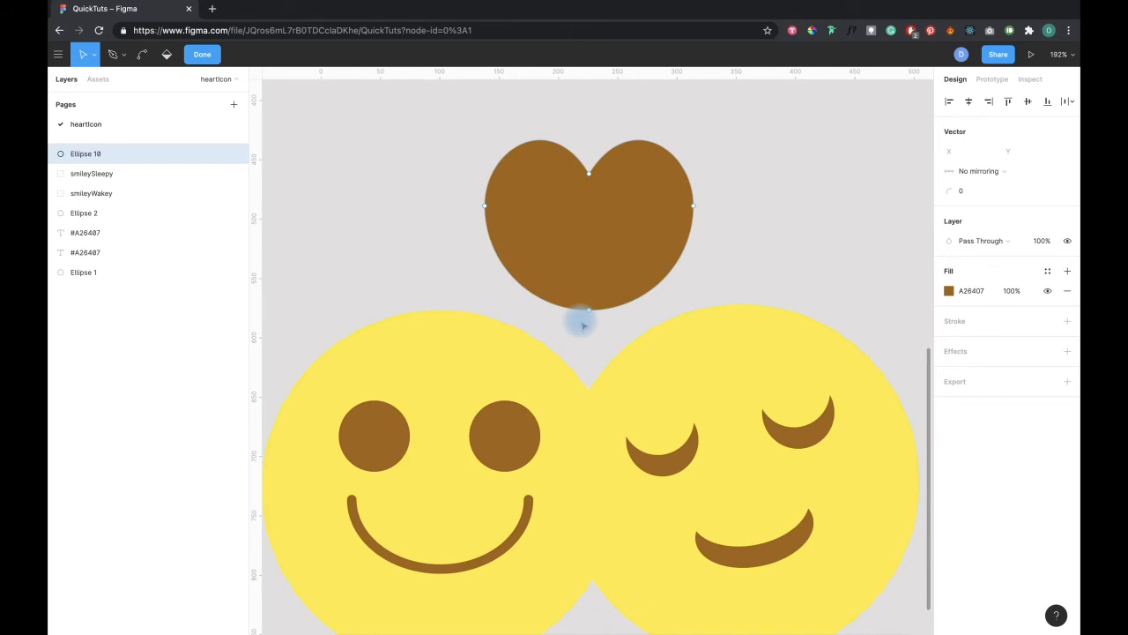
{"action": "left_click", "coordinate": [588, 310]}
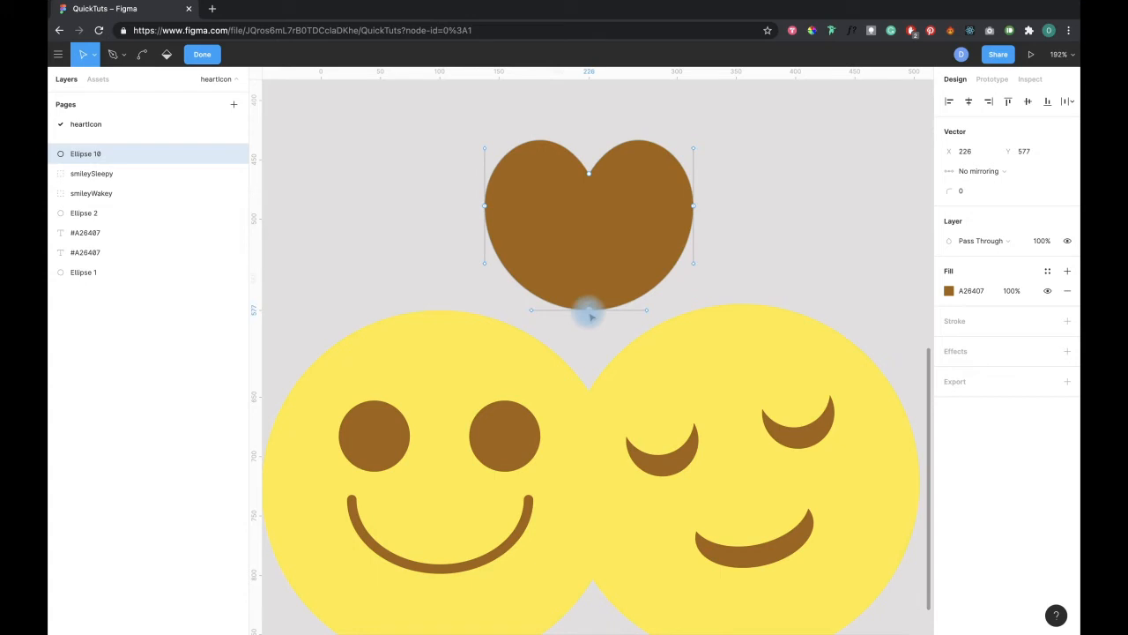
{"action": "key", "text": "super"}
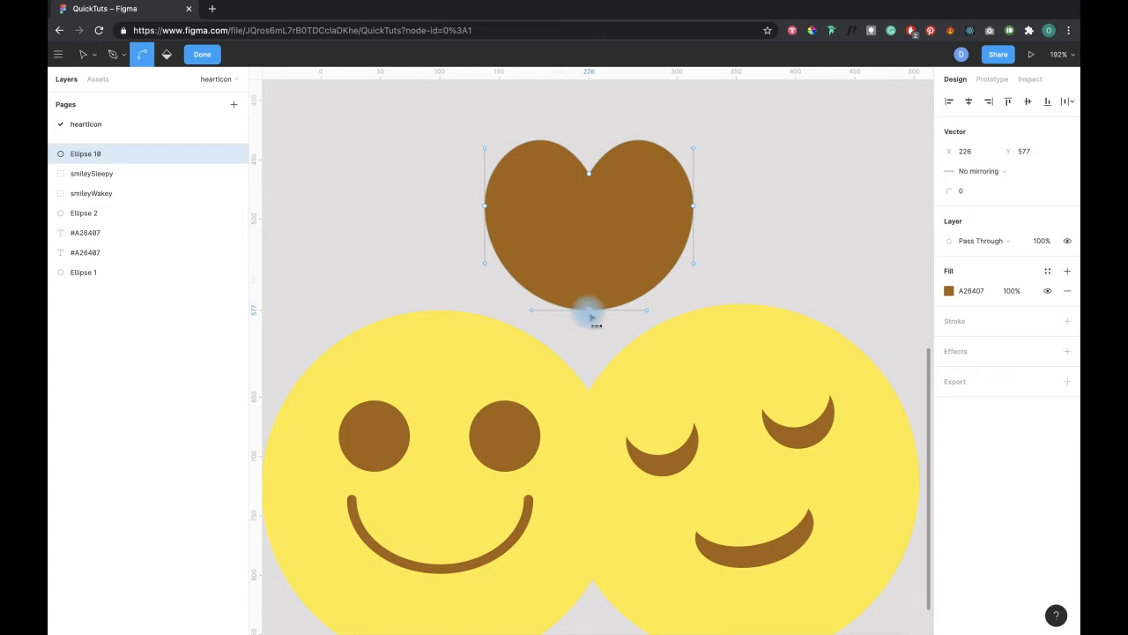
{"action": "left_click", "coordinate": [590, 313], "text": "super"}
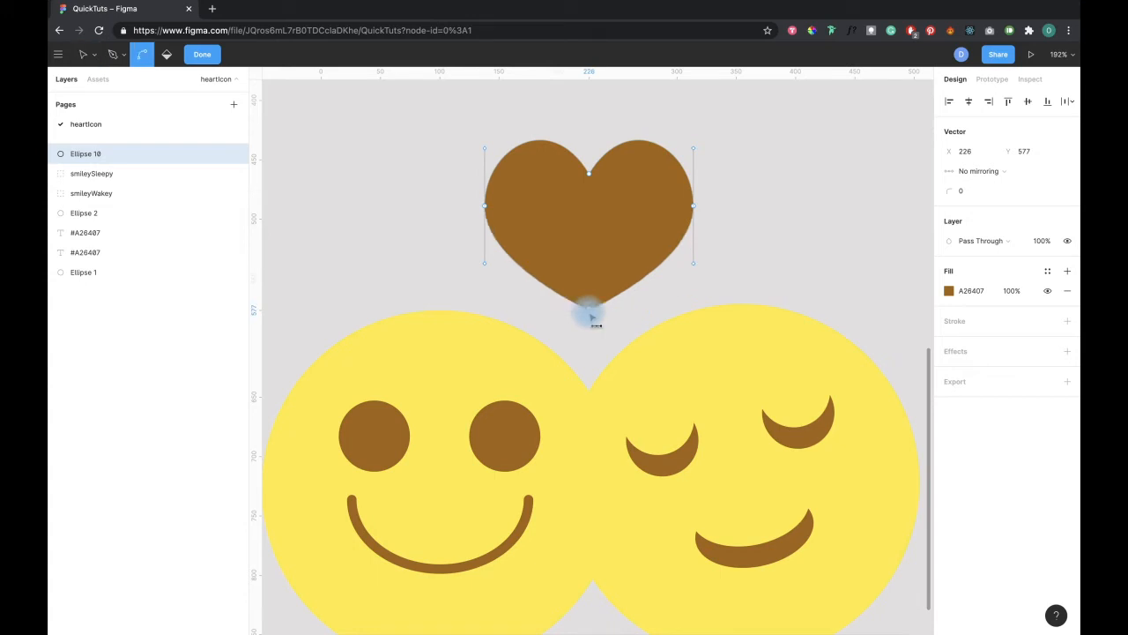
{"action": "key", "text": "Escape"}
{"action": "left_click", "coordinate": [750, 247]}
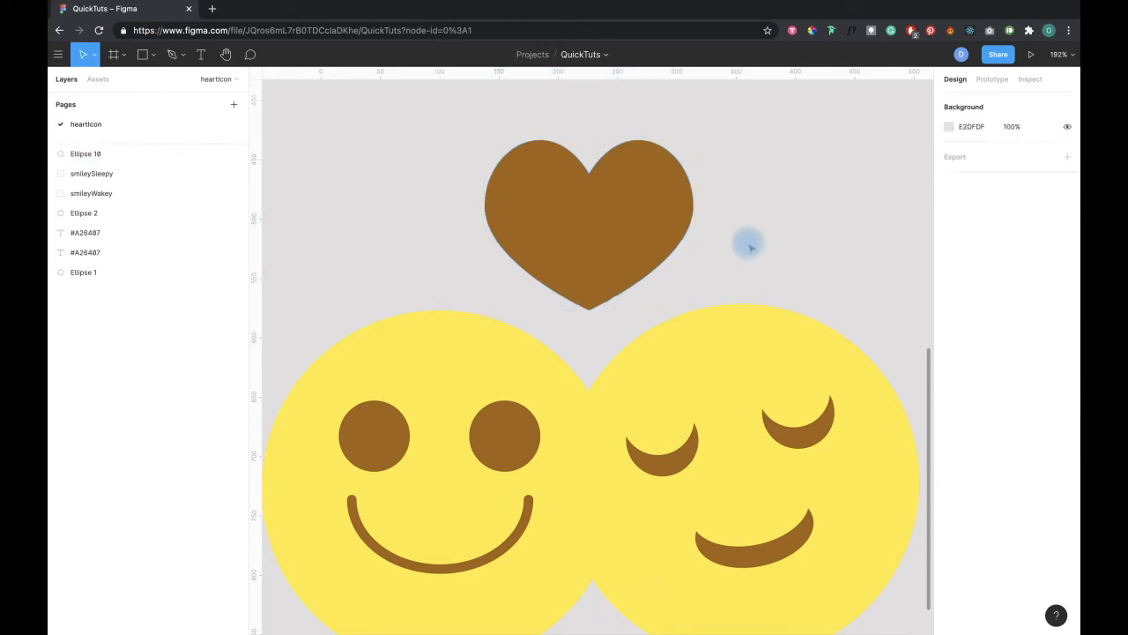
{"action": "scroll", "coordinate": [750, 246], "scroll_direction": "down", "scroll_amount": 5}
{"action": "scroll", "coordinate": [750, 246], "scroll_direction": "up", "scroll_amount": 1}
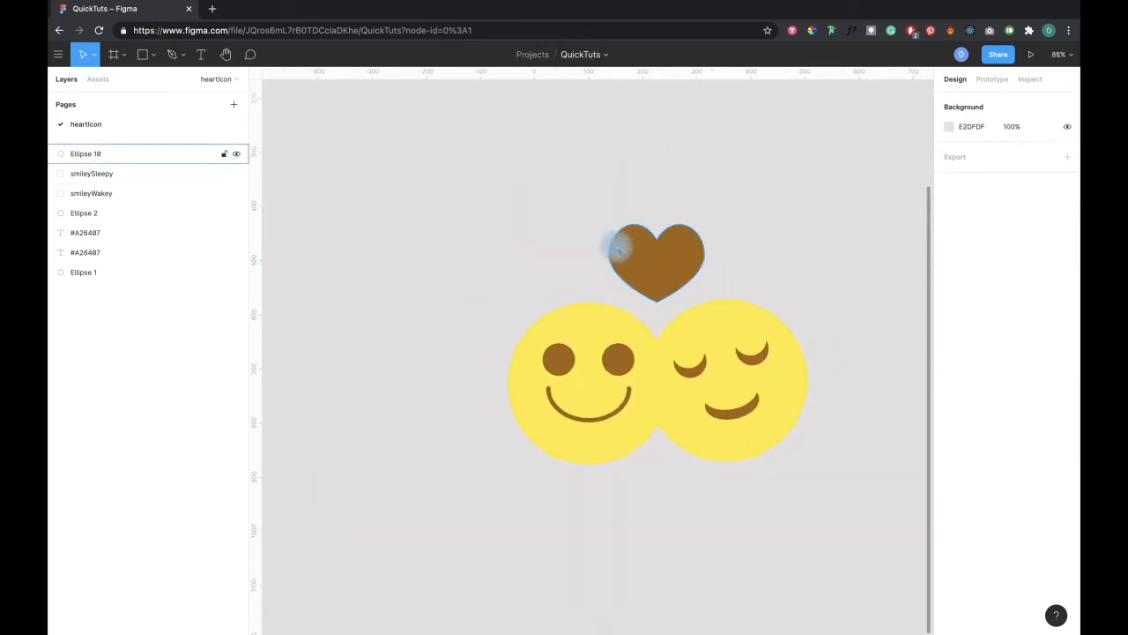
{"action": "scroll", "coordinate": [615, 245], "scroll_direction": "down", "scroll_amount": 3}
{"action": "scroll", "coordinate": [619, 252], "scroll_direction": "right", "scroll_amount": 1}
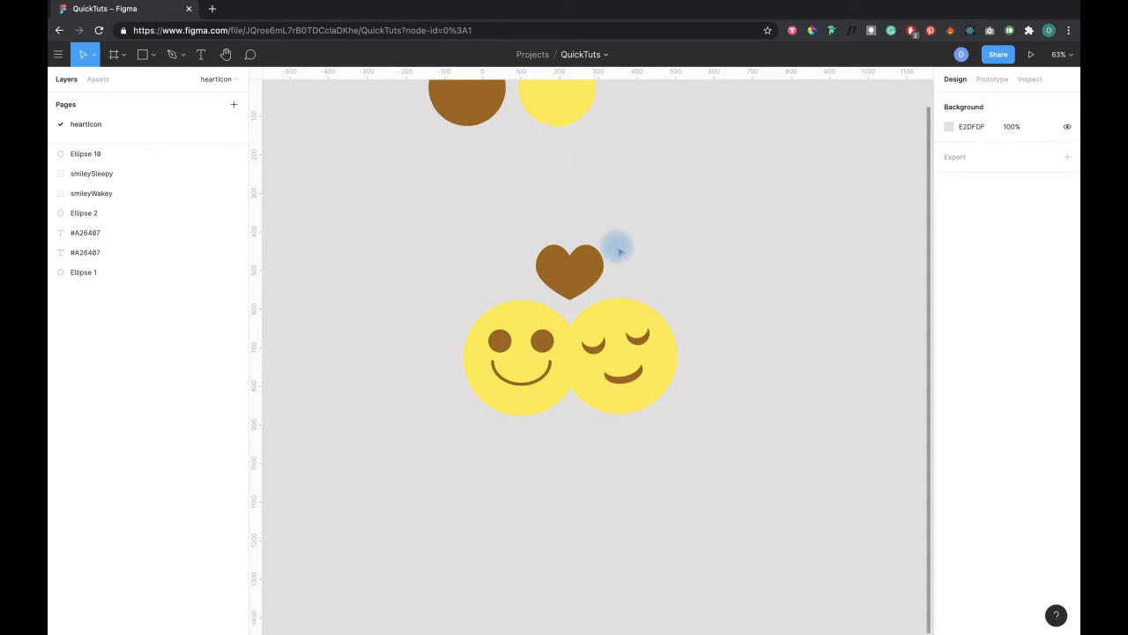
Step: Draw a square frame about 622 by 622 on the empty canvas beside the smileys, with its corner at about X 582, Y 355
{"action": "scroll", "coordinate": [620, 252], "scroll_direction": "right", "scroll_amount": 2}
{"action": "scroll", "coordinate": [619, 252], "scroll_direction": "up", "scroll_amount": 1}
{"action": "scroll", "coordinate": [619, 252], "scroll_direction": "right", "scroll_amount": 5}
{"action": "scroll", "coordinate": [619, 252], "scroll_direction": "down", "scroll_amount": 1}
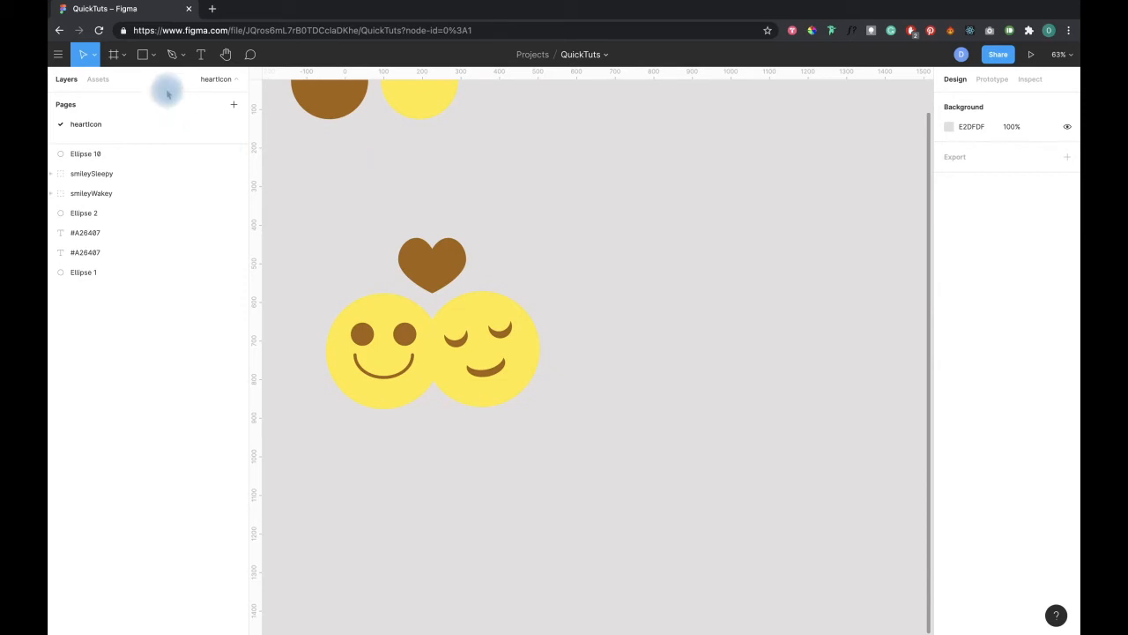
{"action": "left_click", "coordinate": [452, 368]}
{"action": "key", "text": "Escape"}
{"action": "scroll", "coordinate": [452, 368], "scroll_direction": "left", "scroll_amount": 1}
{"action": "scroll", "coordinate": [452, 369], "scroll_direction": "up", "scroll_amount": 1}
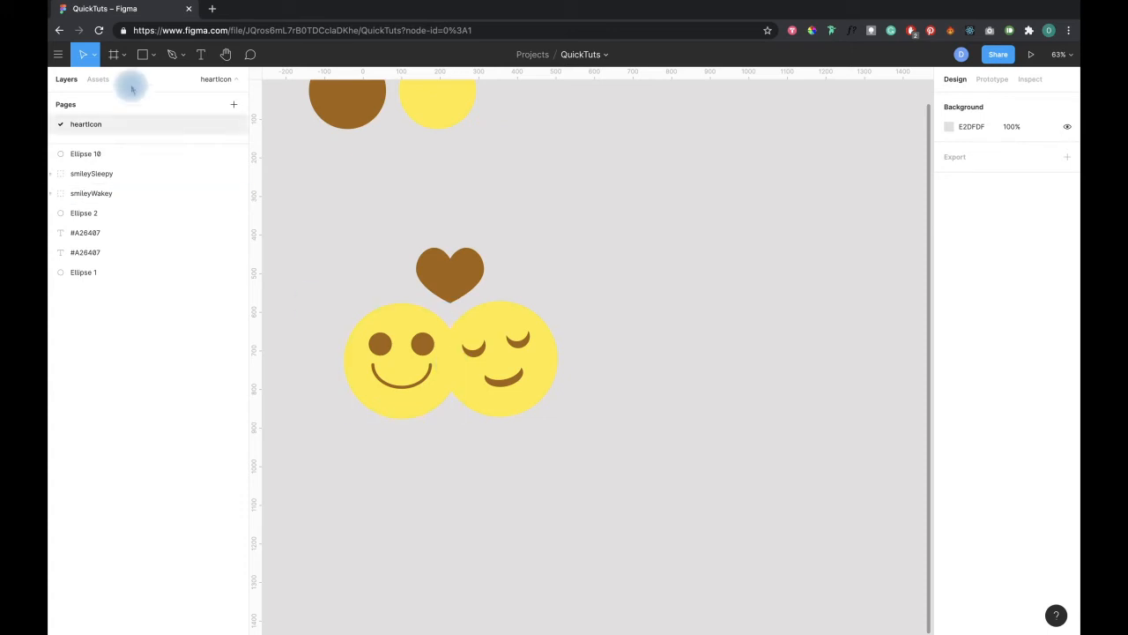
{"action": "left_click", "coordinate": [124, 55]}
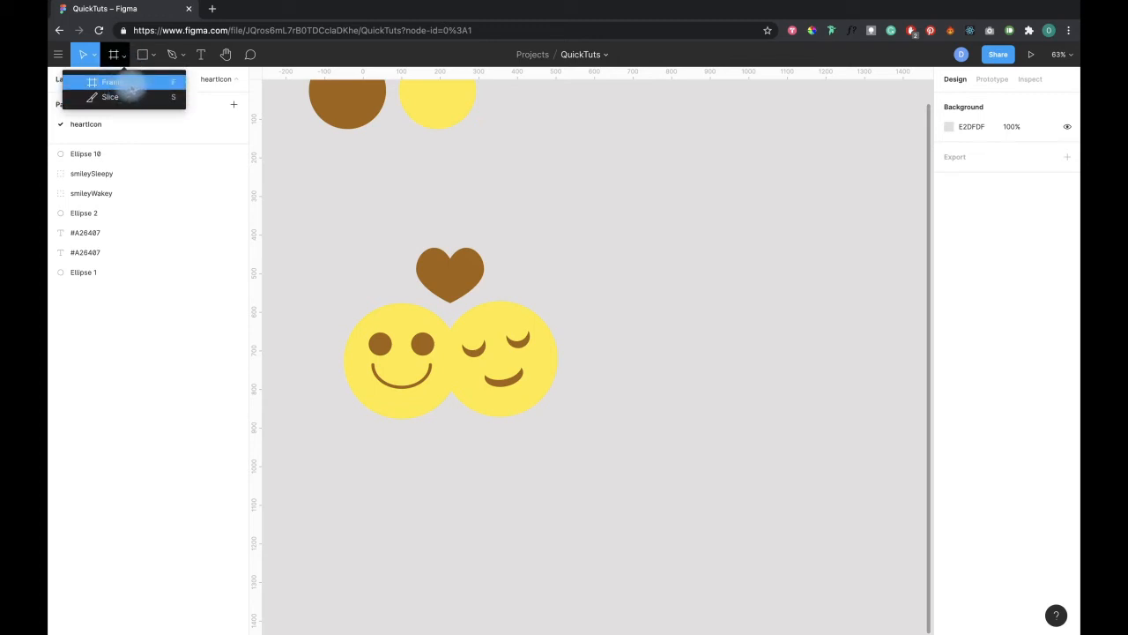
{"action": "left_click", "coordinate": [113, 82]}
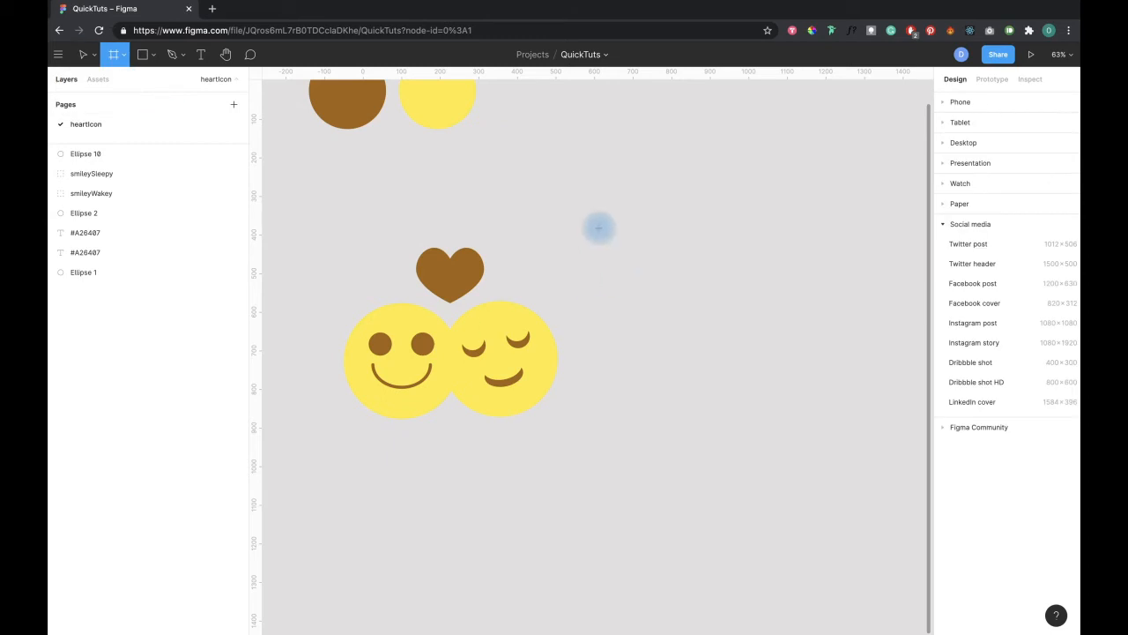
{"action": "left_click_drag", "start_coordinate": [587, 219], "coordinate": [827, 456]}
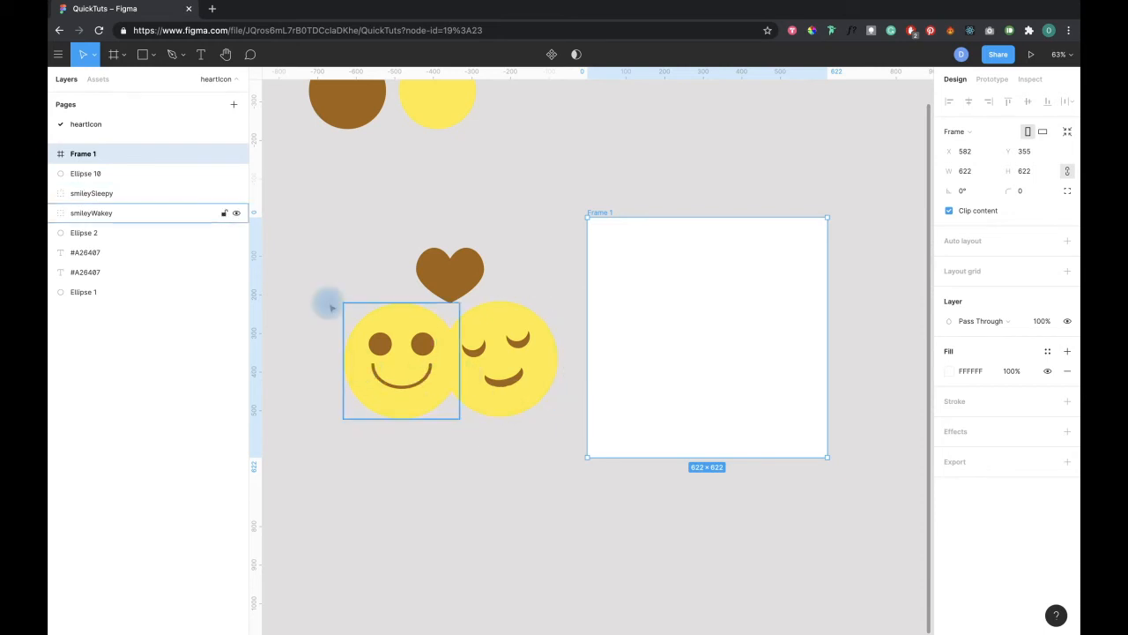
Step: Rename the heart shape's layer heartIcon
{"action": "left_click_drag", "start_coordinate": [312, 232], "coordinate": [526, 403]}
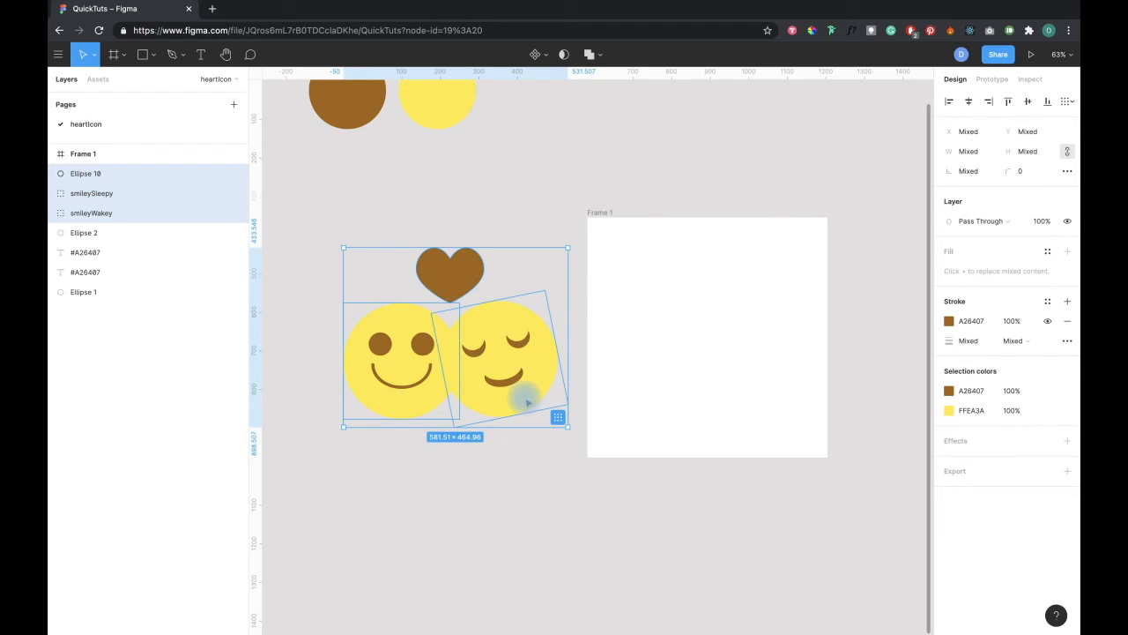
{"action": "left_click", "coordinate": [423, 454]}
{"action": "left_click", "coordinate": [434, 287]}
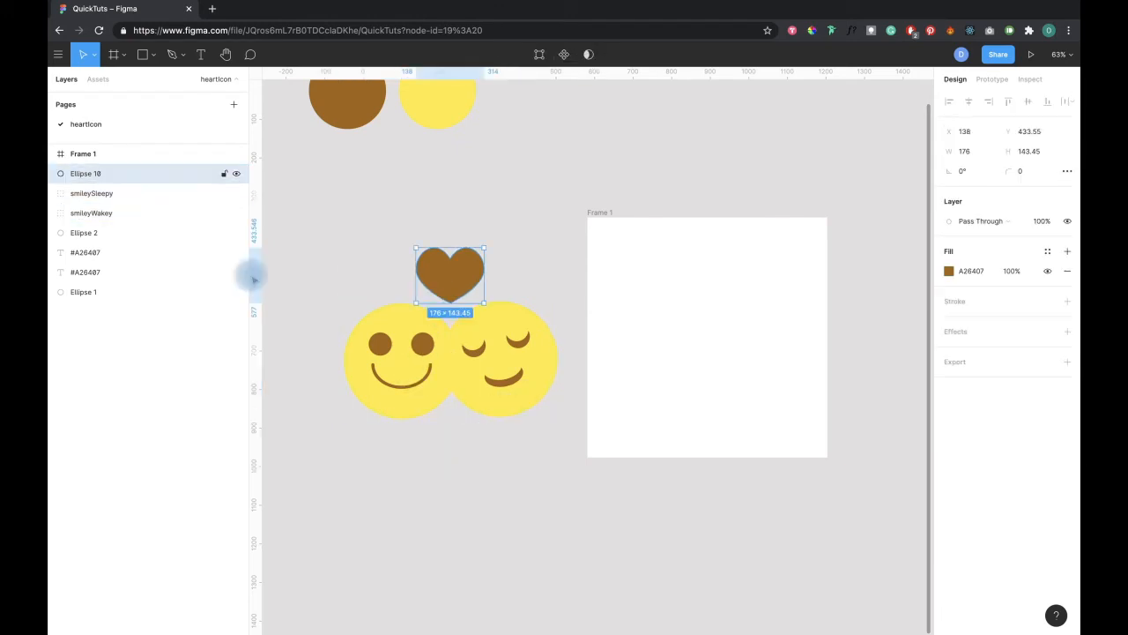
{"action": "double_click", "coordinate": [99, 174]}
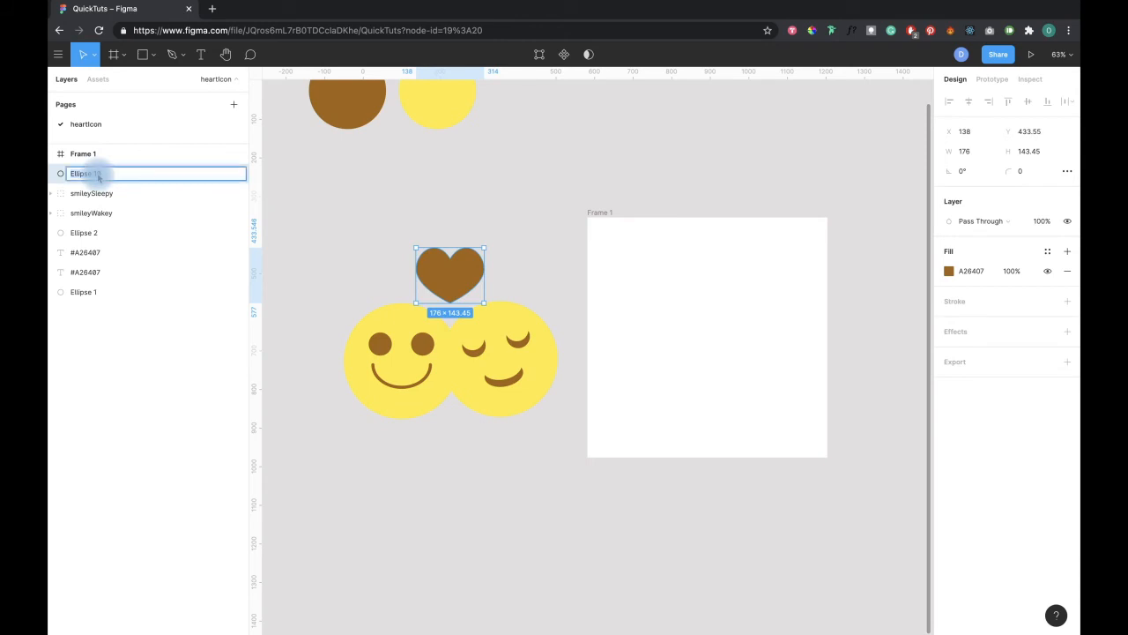
{"action": "type", "text": "l"}
{"action": "type", "text": "heart"}
{"action": "type", "text": "Icon"}
{"action": "key", "text": "Return"}
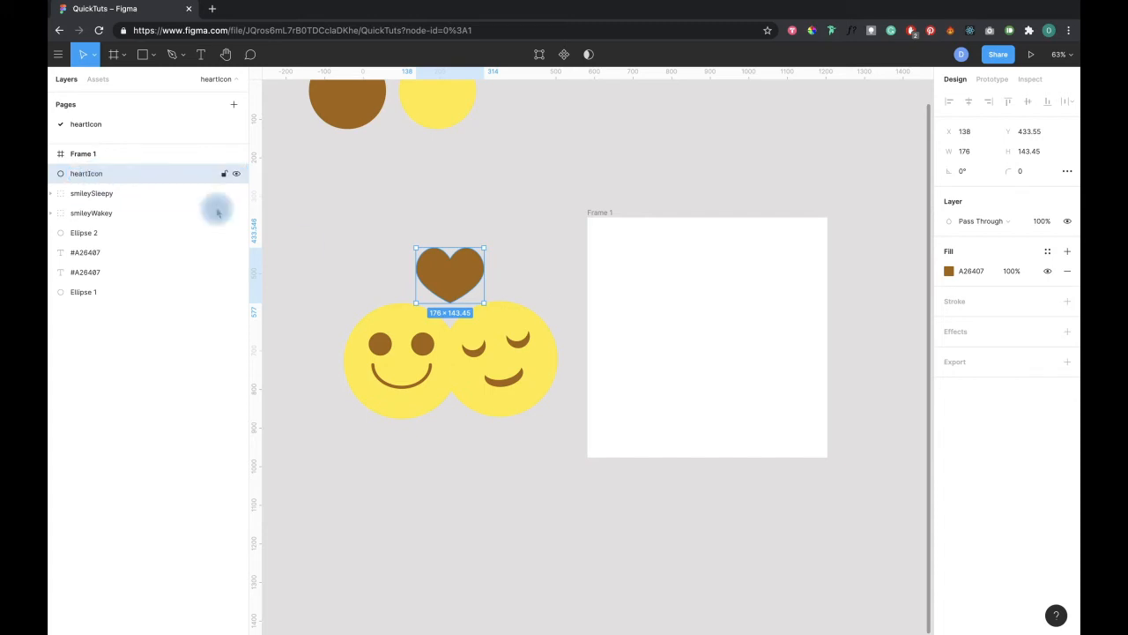
Step: Group the heart with both smileys and name the group Empathy
{"action": "left_click", "coordinate": [332, 253]}
{"action": "left_click_drag", "start_coordinate": [332, 253], "coordinate": [540, 438]}
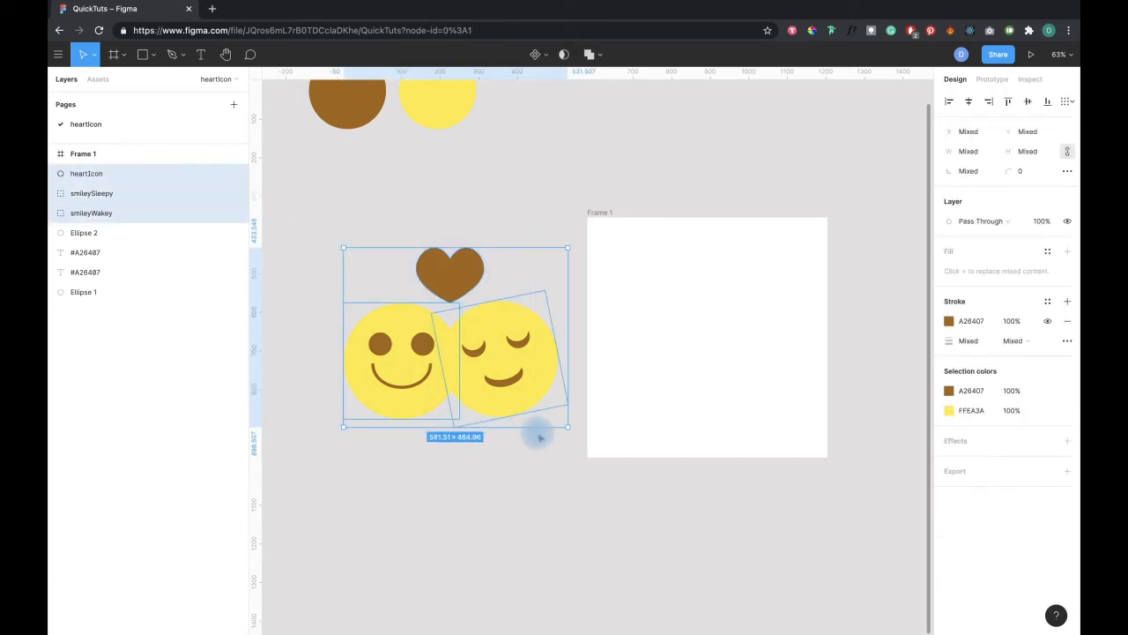
{"action": "key", "text": "ctrl+g"}
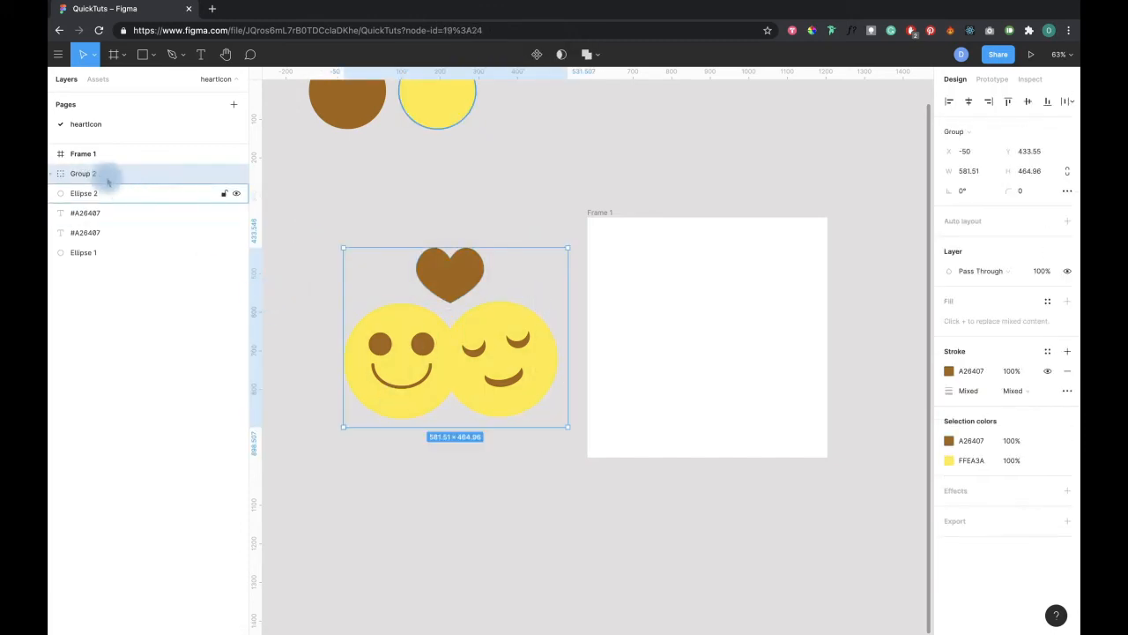
{"action": "double_click", "coordinate": [91, 175]}
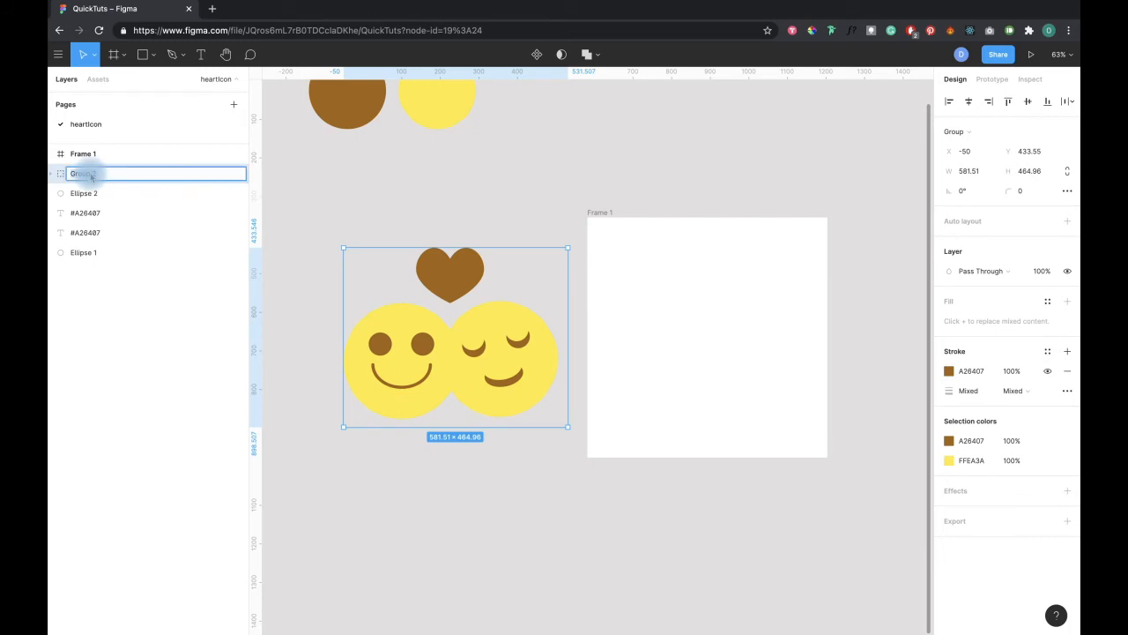
{"action": "type", "text": "Emo"}
{"action": "type", "text": "athy"}
{"action": "key", "text": "Return"}
Step: Move the Empathy group into the new frame at about X 20, Y 90, and rename the frame empathyHolder
{"action": "left_click_drag", "start_coordinate": [422, 346], "coordinate": [674, 351]}
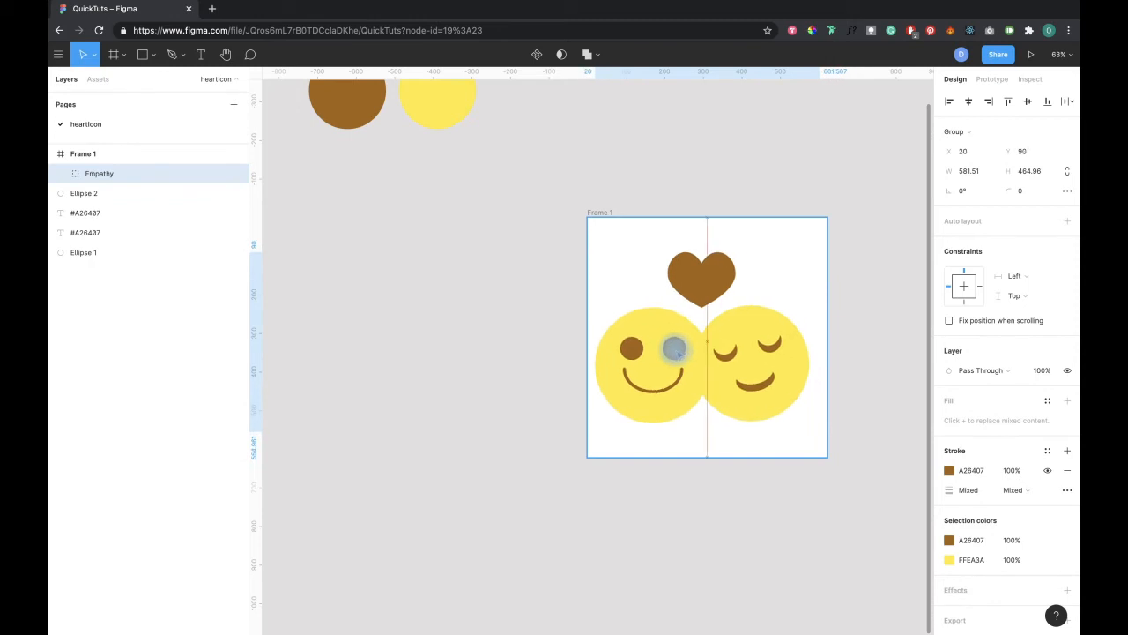
{"action": "left_click", "coordinate": [594, 206]}
{"action": "left_click", "coordinate": [95, 155]}
{"action": "double_click", "coordinate": [95, 155]}
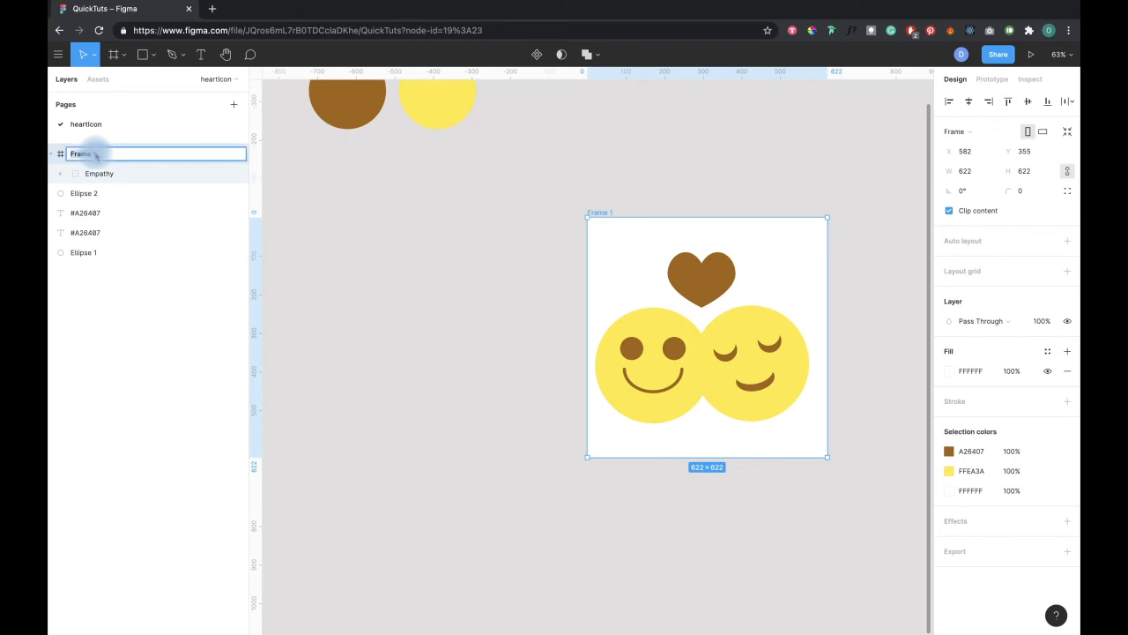
{"action": "type", "text": "empathyHolder"}
{"action": "key", "text": "Return"}
Step: Add an export setting to the empathyHolder frame, keeping the PNG format
{"action": "scroll", "coordinate": [408, 325], "scroll_direction": "right", "scroll_amount": 2}
{"action": "left_click", "coordinate": [408, 325]}
{"action": "scroll", "coordinate": [586, 463], "scroll_direction": "up", "scroll_amount": 5}
{"action": "left_click", "coordinate": [449, 179]}
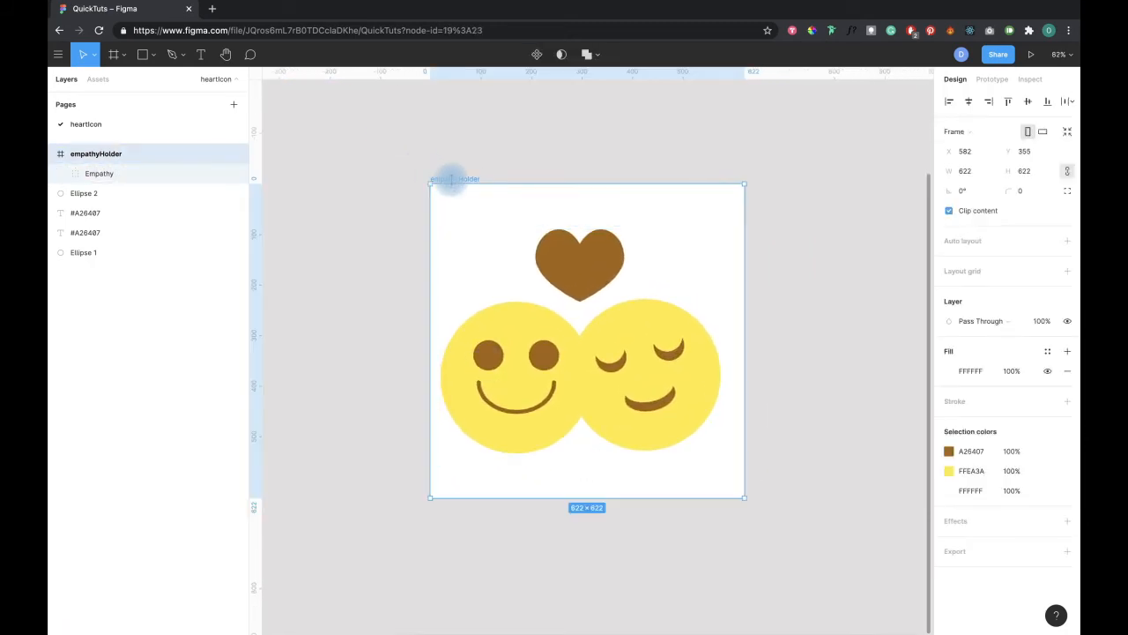
{"action": "left_click", "coordinate": [1065, 551]}
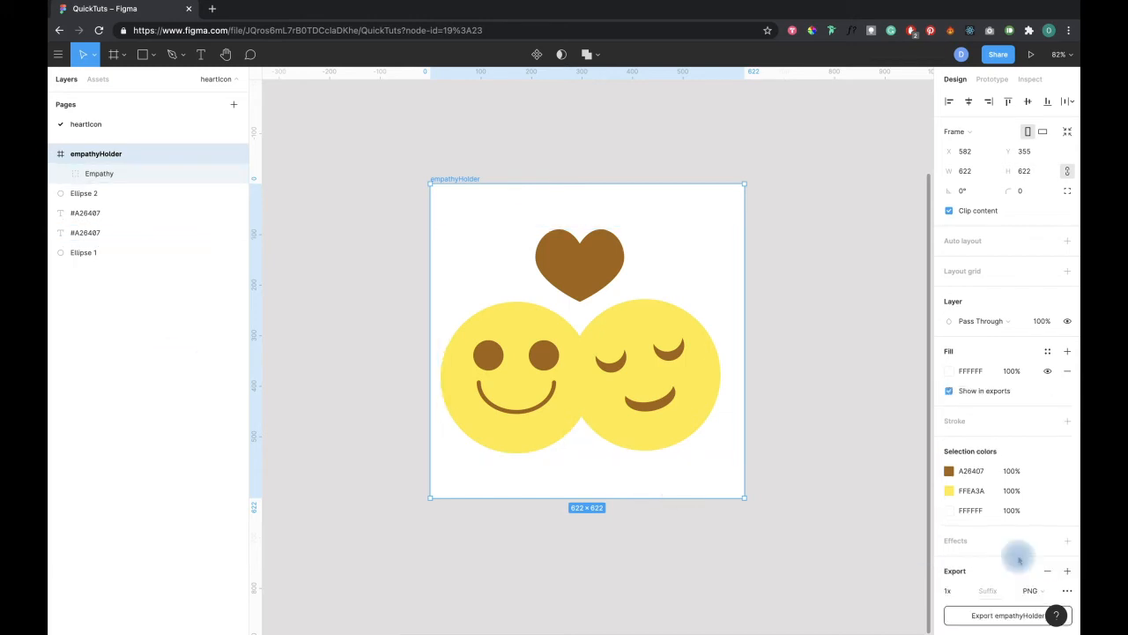
{"action": "scroll", "coordinate": [987, 564], "scroll_direction": "down", "scroll_amount": 1}
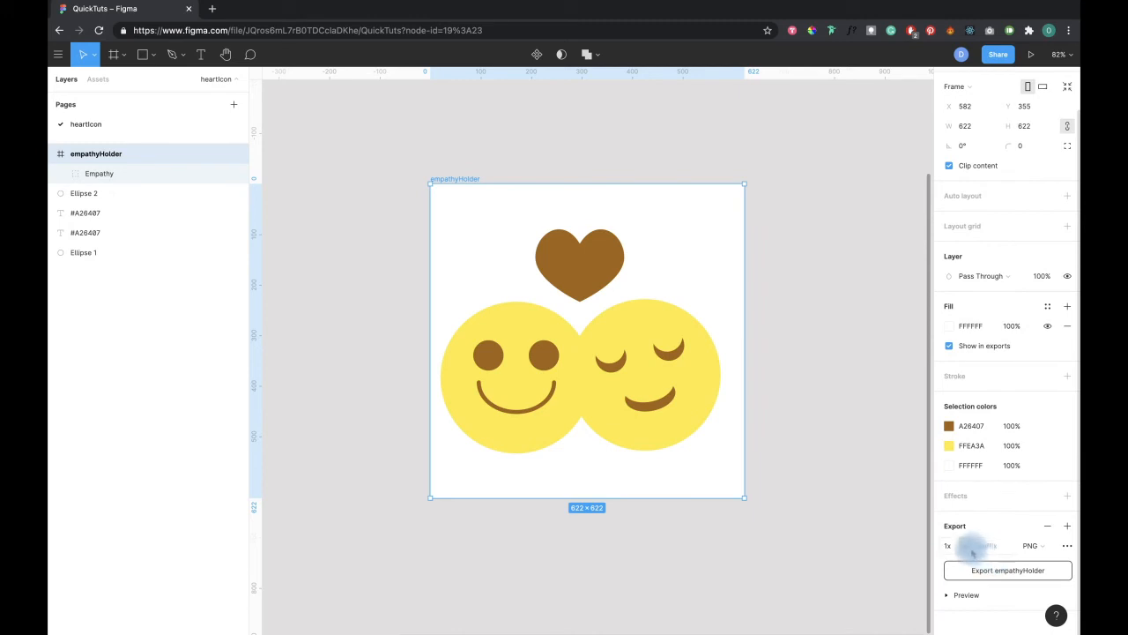
{"action": "left_click", "coordinate": [1031, 545]}
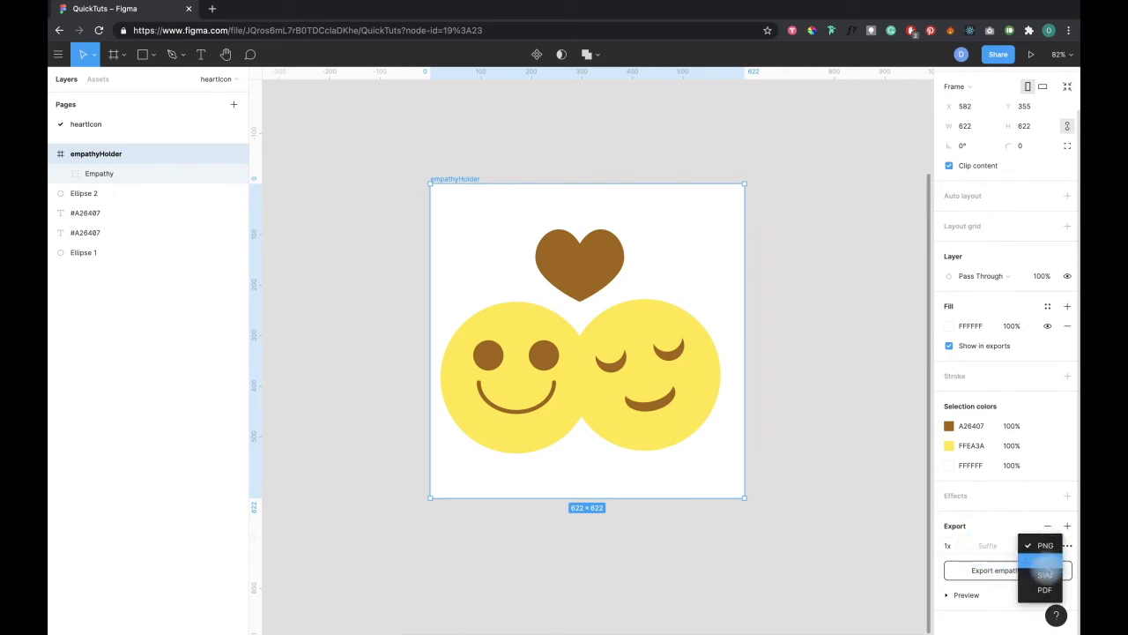
{"action": "left_click", "coordinate": [1003, 533]}
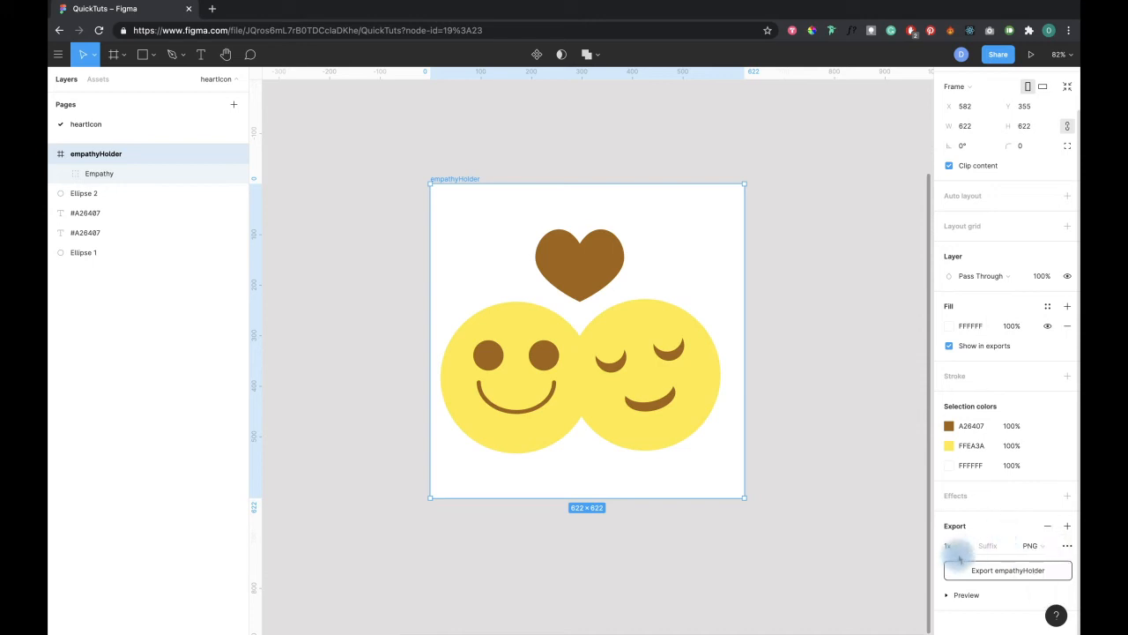
Step: Set the export scale to 2x and export the empathyHolder frame as a PNG
{"action": "left_click", "coordinate": [960, 546]}
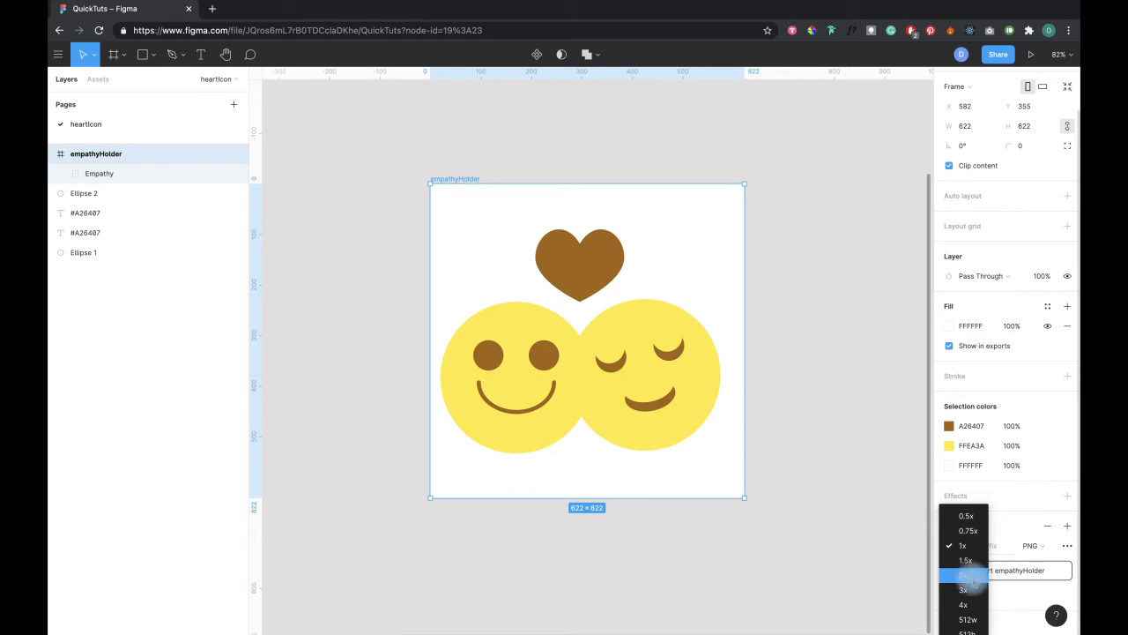
{"action": "left_click", "coordinate": [970, 578]}
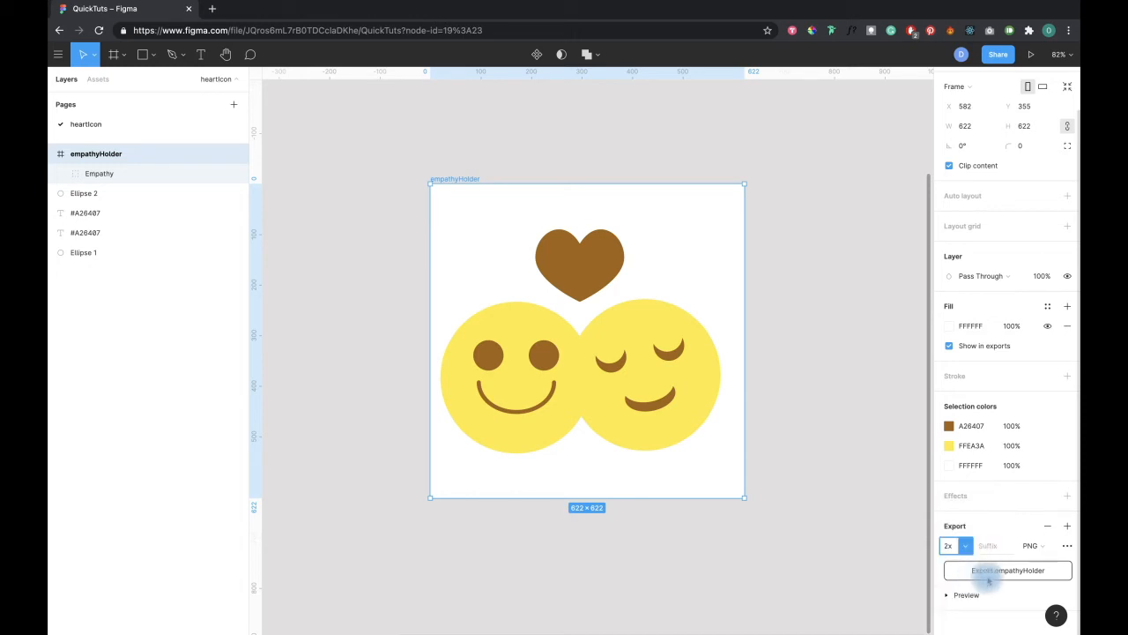
{"action": "left_click", "coordinate": [990, 573]}
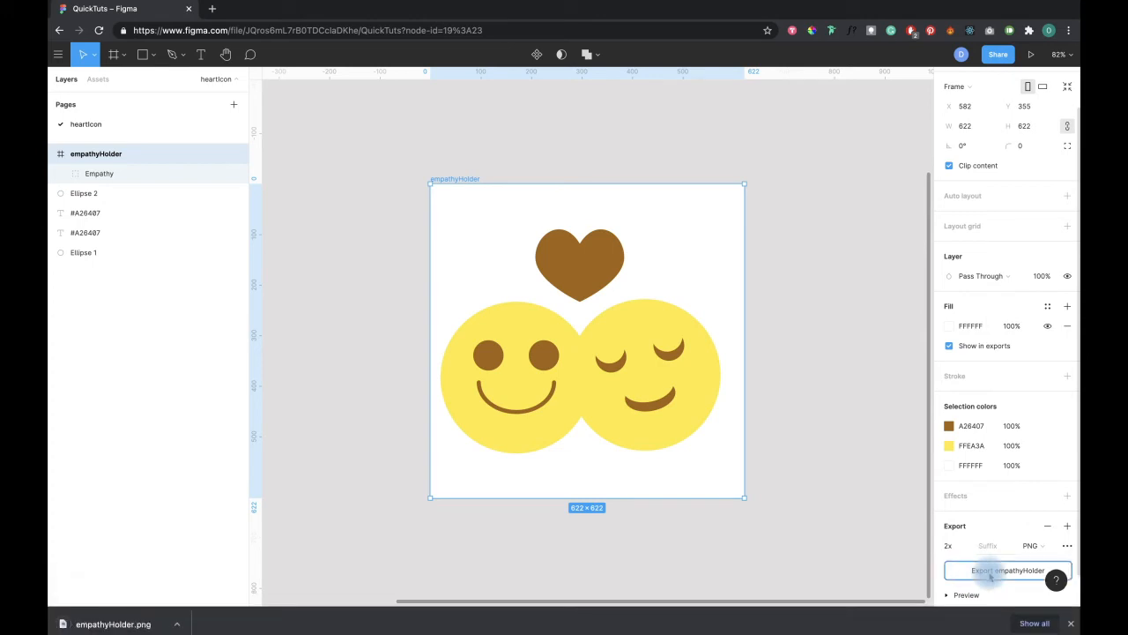